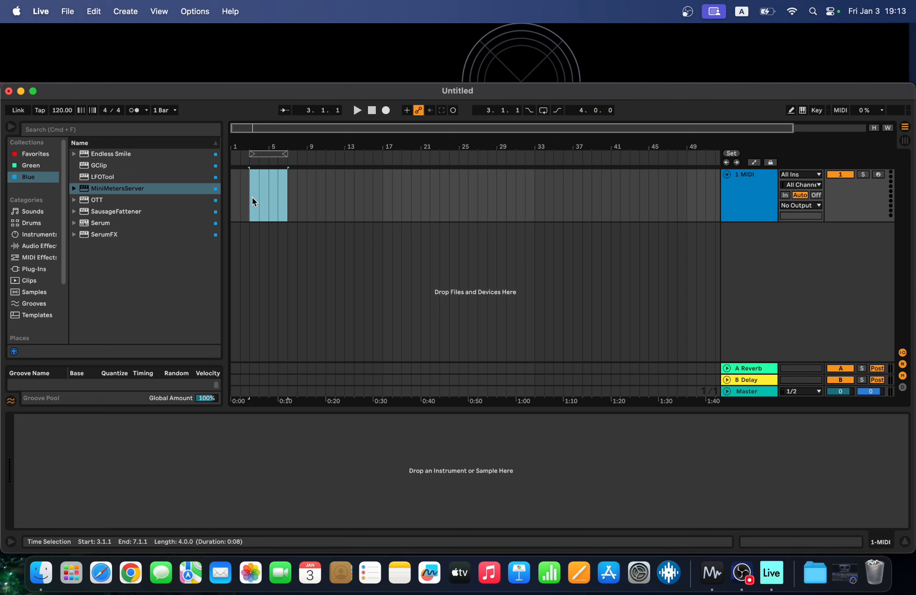
Create an empty four-bar MIDI clip at bar 3 on the MIDI track and set its scale to E Minor
key(super+shift+m)
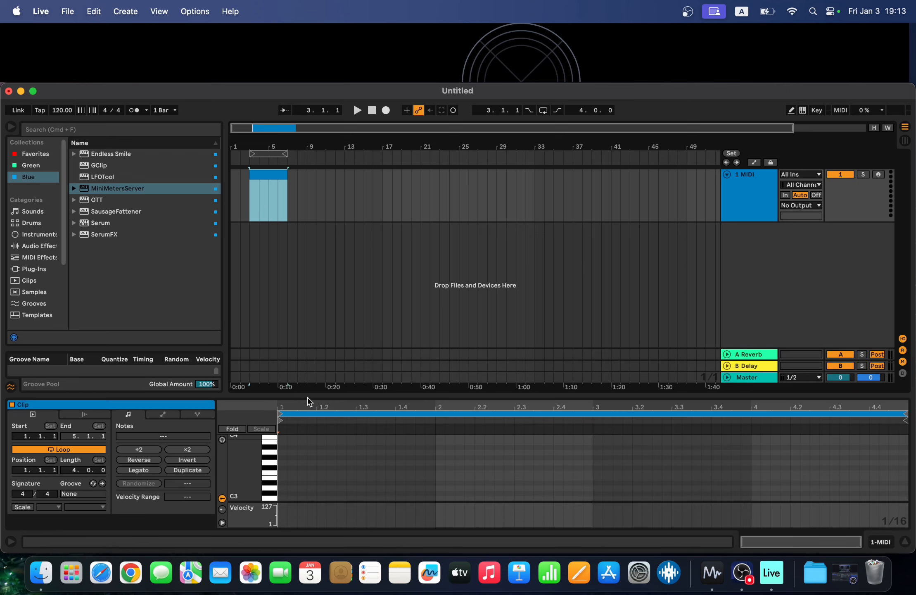
drag(307, 401, 307, 333)
click(49, 441)
click(48, 372)
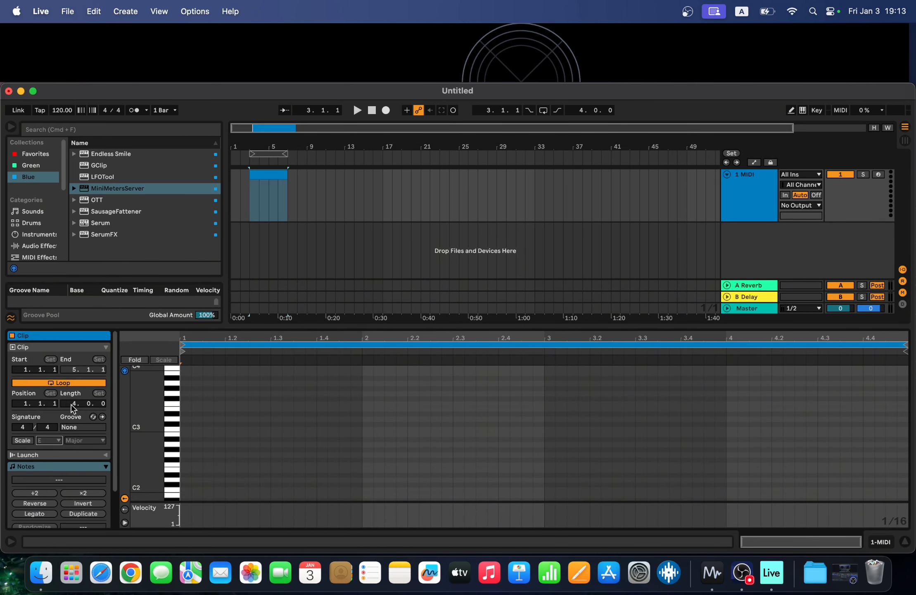
click(84, 441)
click(91, 134)
click(22, 441)
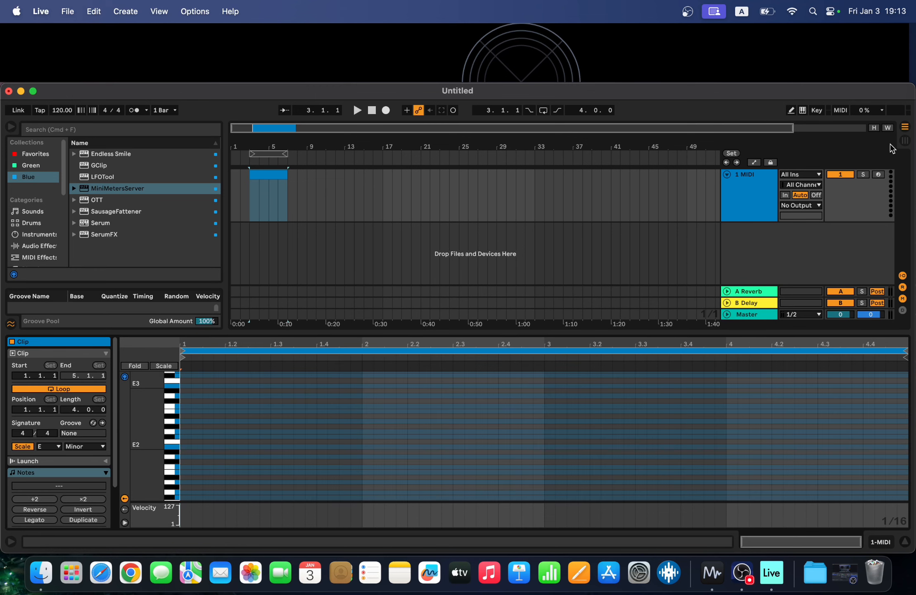
Load Serum on the MIDI track and choose the user Deep House bass preset AU_BTH_bass_synth_breathing
click(767, 193)
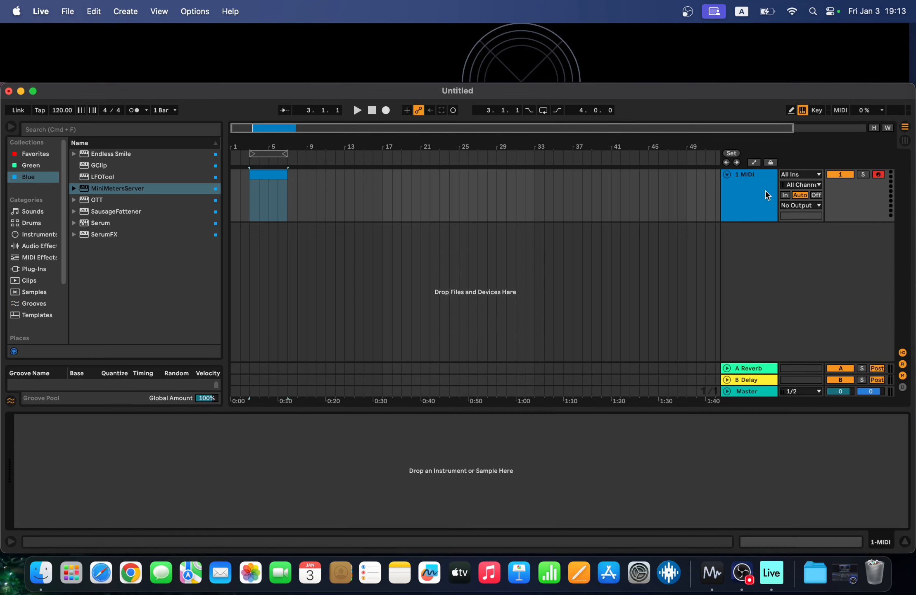
double_click(107, 225)
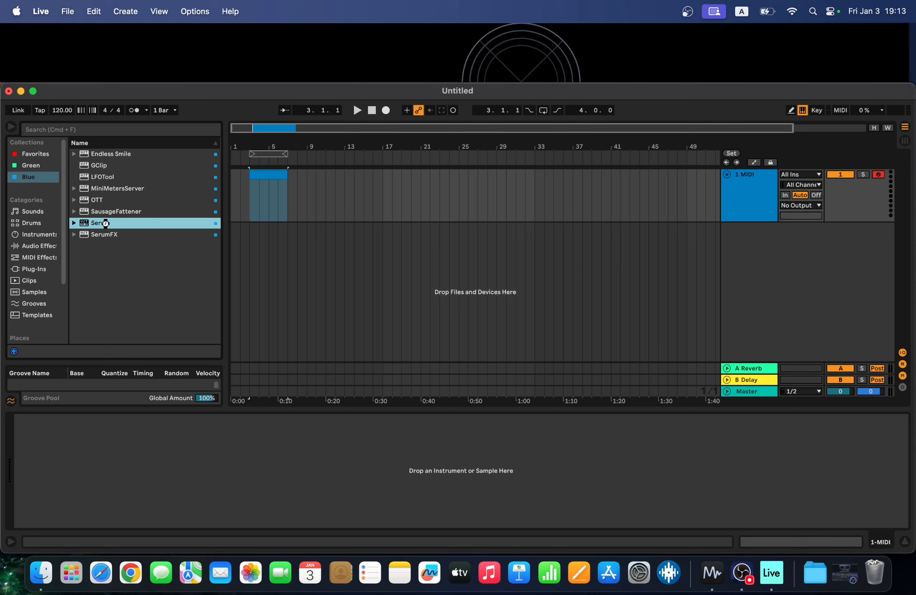
click(409, 73)
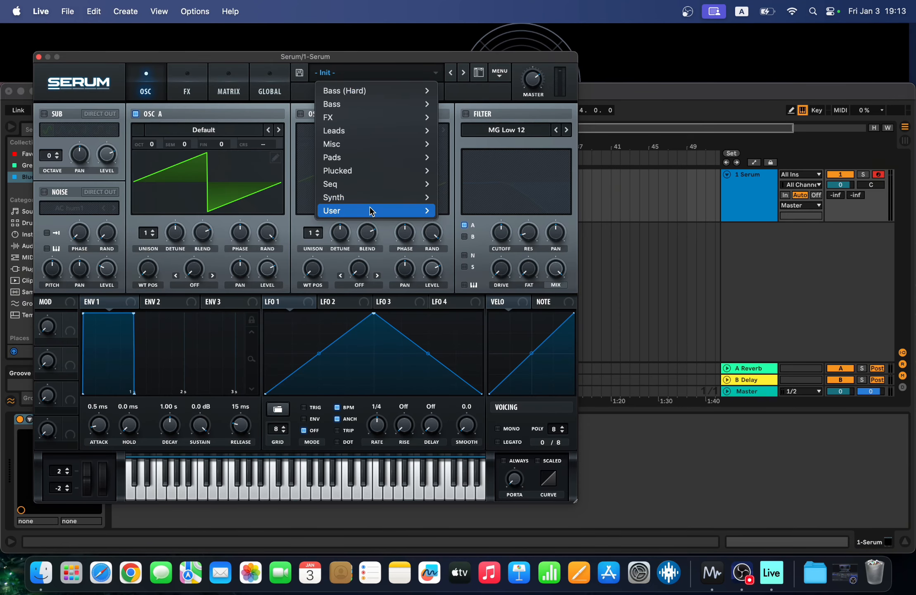
mouse_move(370, 208)
mouse_move(496, 248)
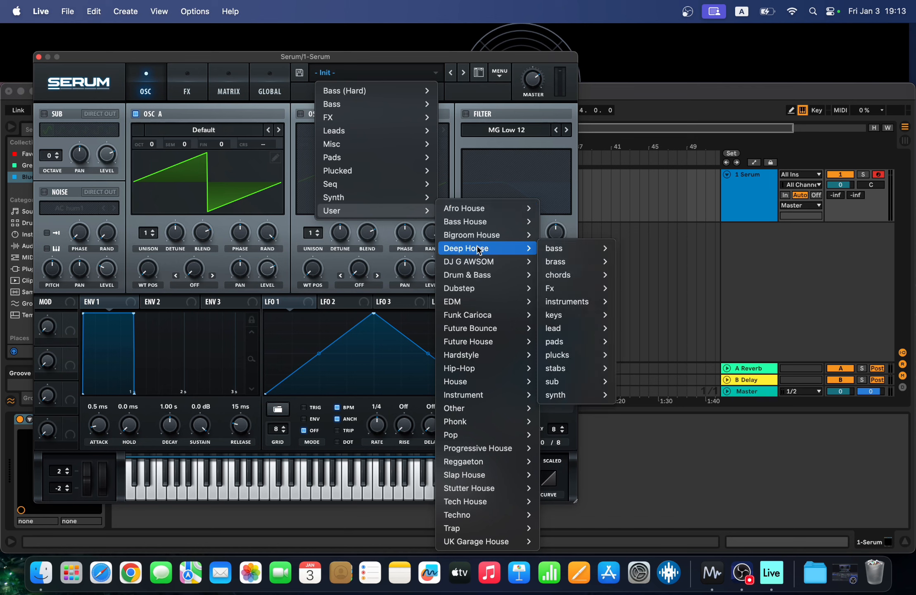
mouse_move(563, 249)
click(644, 248)
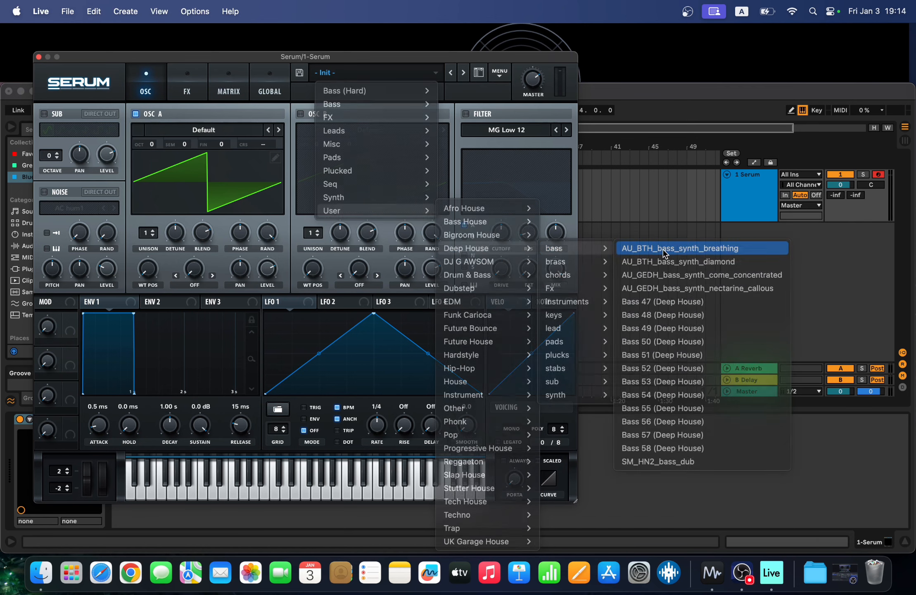
Audition the loaded bass preset in Serum with test notes and preview AU_BTH_bass_synth_breathing.fxp in Splice
key(a)
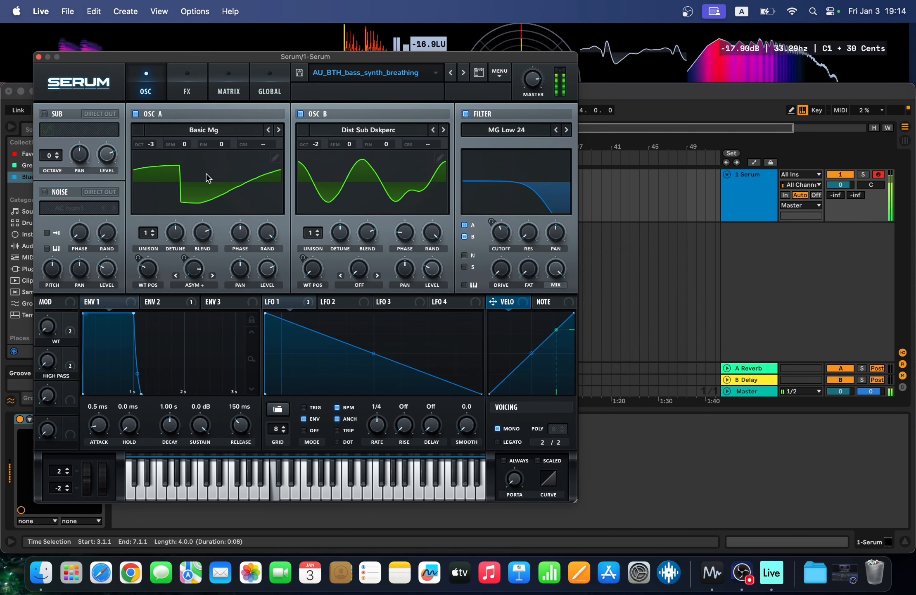
key(x)
key(a)
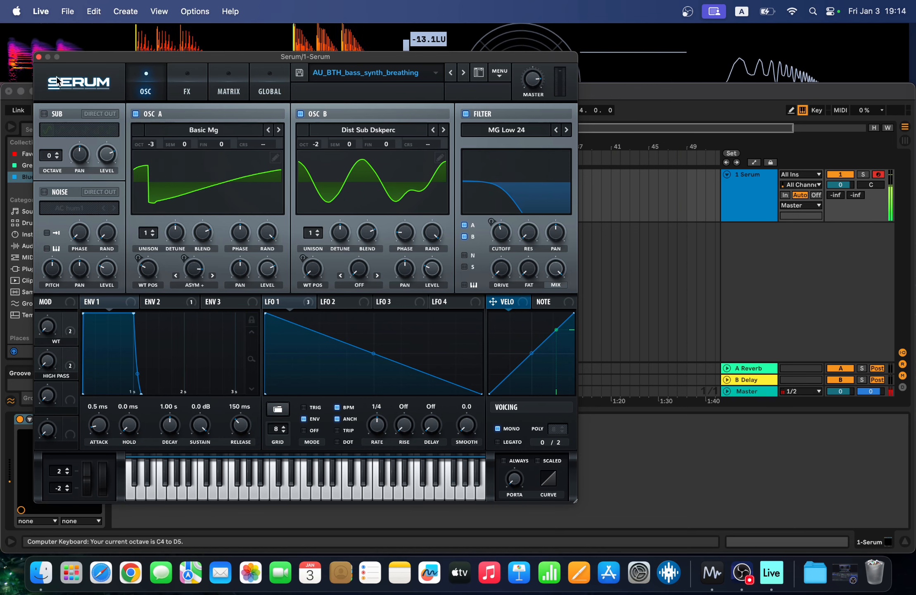
key(a)
key(a)
key(a)
click(39, 56)
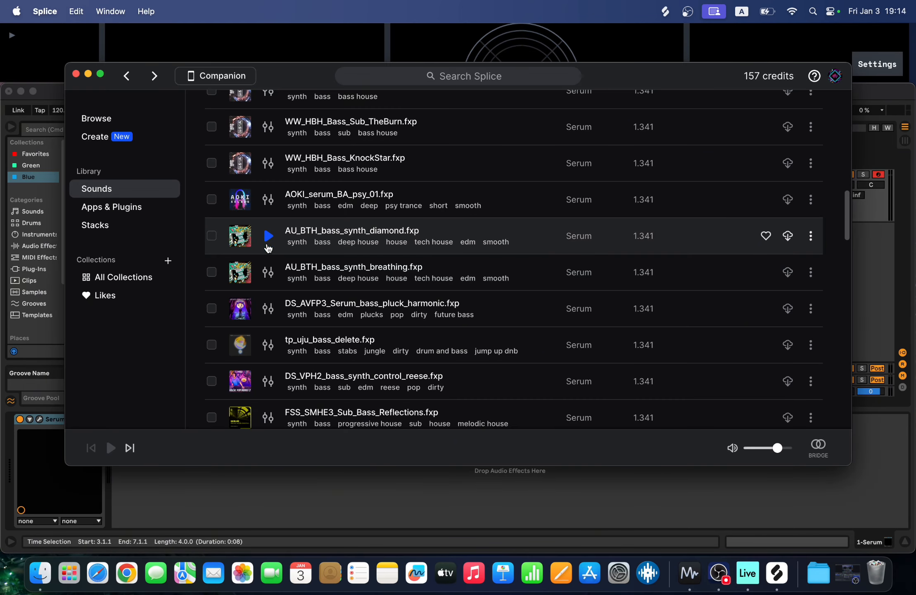
click(268, 272)
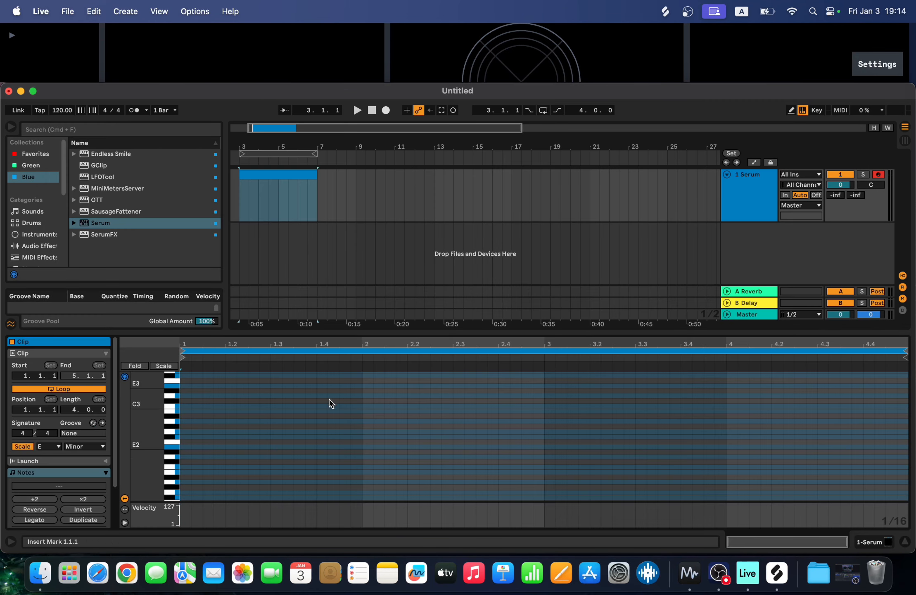
Draw an E3 note at the start of the clip and duplicate it into two groups of three separated by a short gap
scroll(264, 440, down, 2)
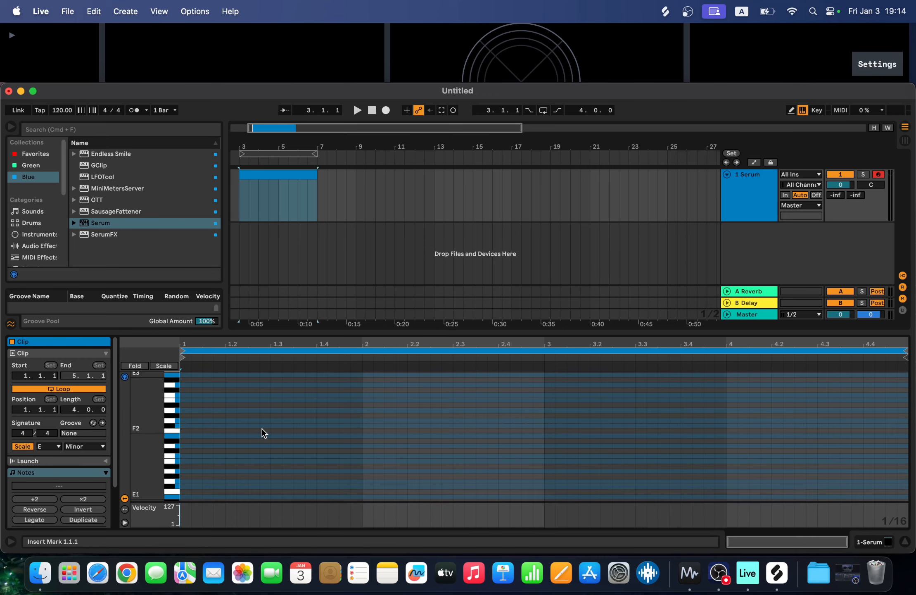
scroll(174, 435, up, 5)
click(173, 464)
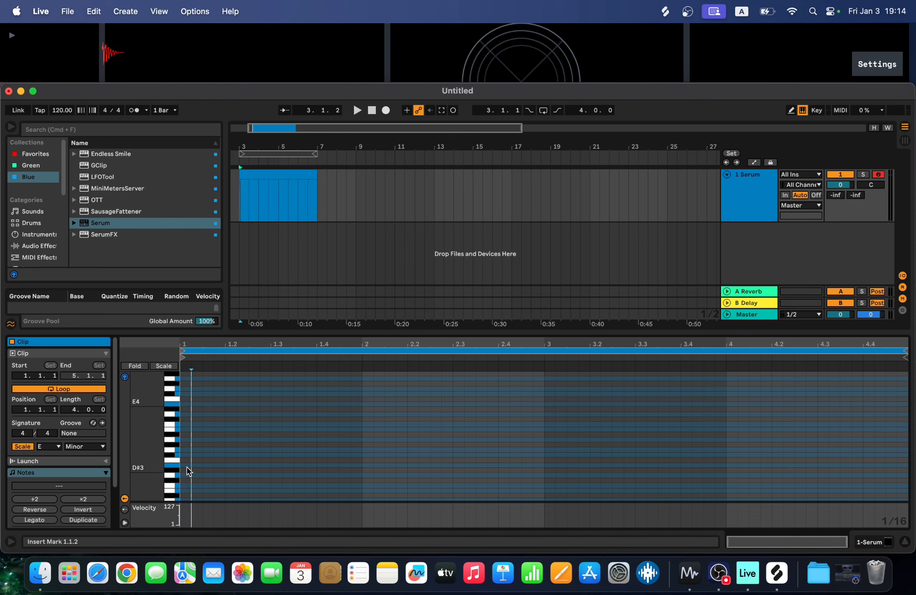
double_click(190, 466)
key(super+d)
key(space)
key(space)
key(super+d)
key(super+d)
key(Right)
key(super+d)
key(super+d)
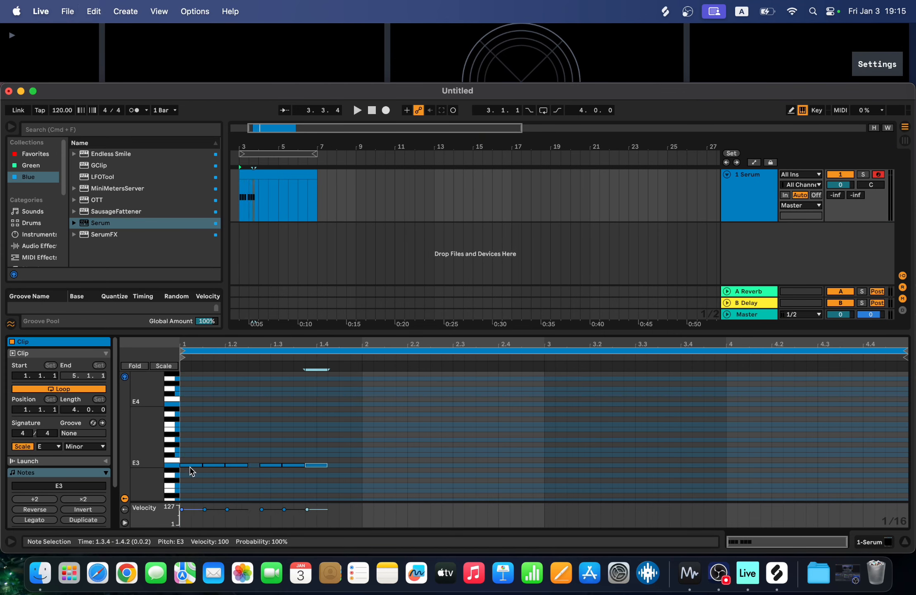
Add a shorter E3 note and a full-length one to complete the clip's first bar, and play it back
key(shift+Left)
key(super+d)
key(shift+Right)
key(super+d)
key(space)
key(space)
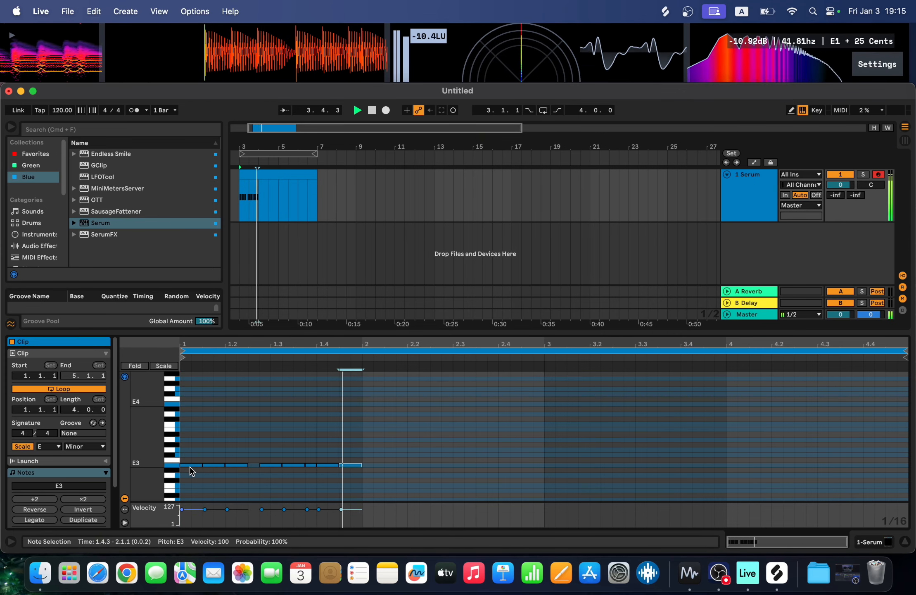
Undo the last note edits and repeat the E3 rhythm through the end of the clip's second bar
key(super+z)
key(super+z)
key(super+z)
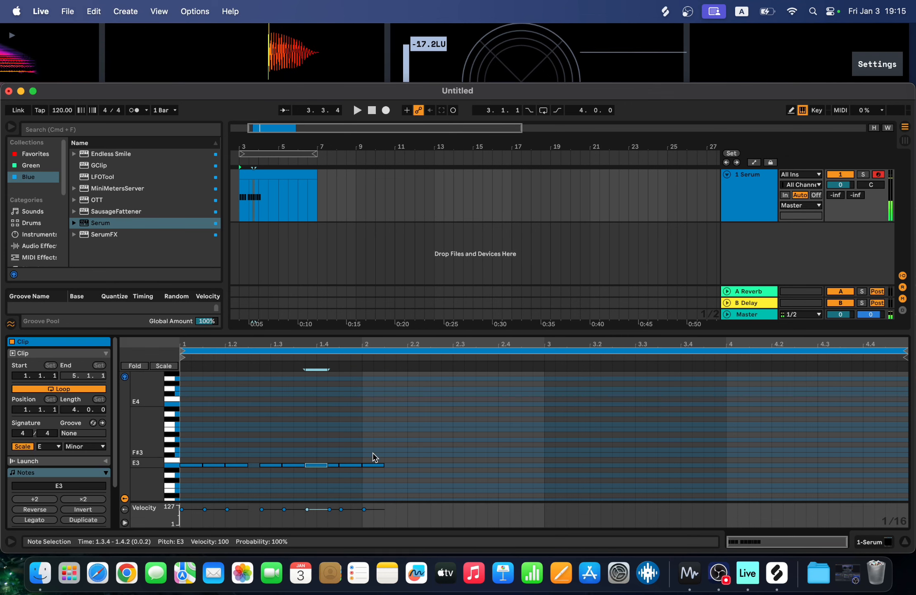
key(super+d)
key(super+d)
key(Left)
key(super+d)
key(super+d)
key(super+d)
key(super+d)
key(Right)
key(shift+Left)
key(super+d)
key(shift+Right)
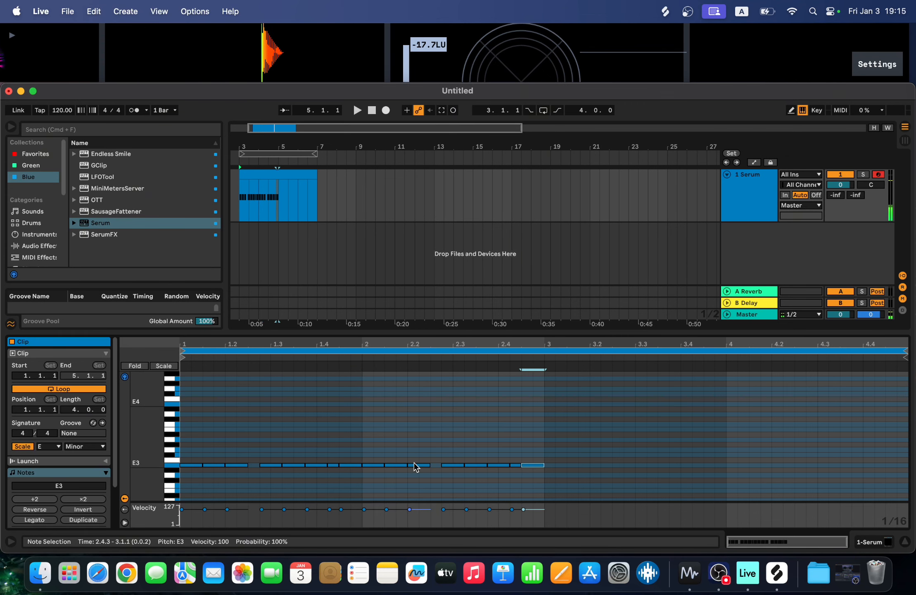
Duplicate the two-bar pattern to fill the four-bar clip and lower its last two notes to D3
drag(540, 448, 195, 480)
key(super+d)
drag(880, 450, 902, 478)
key(Down)
key(Down)
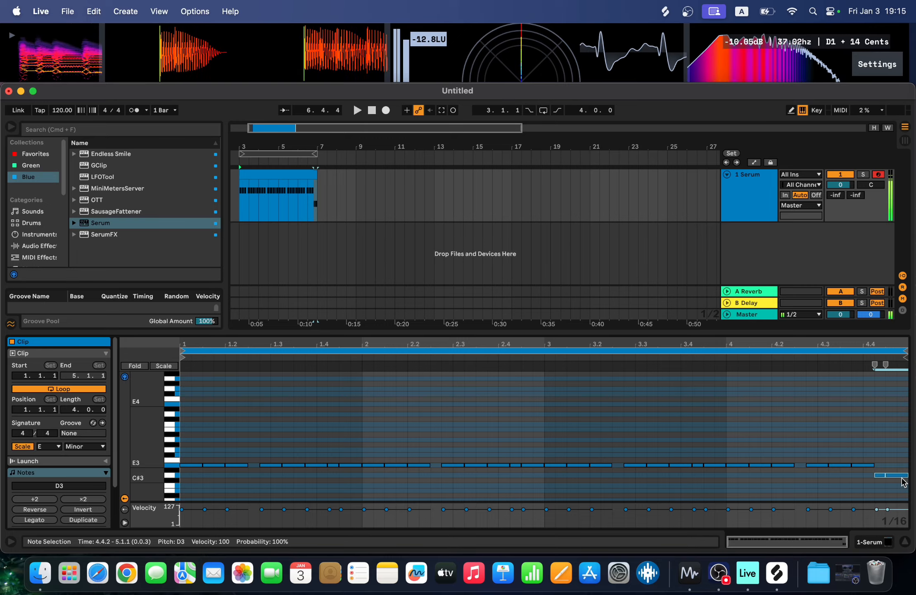
click(240, 203)
key(space)
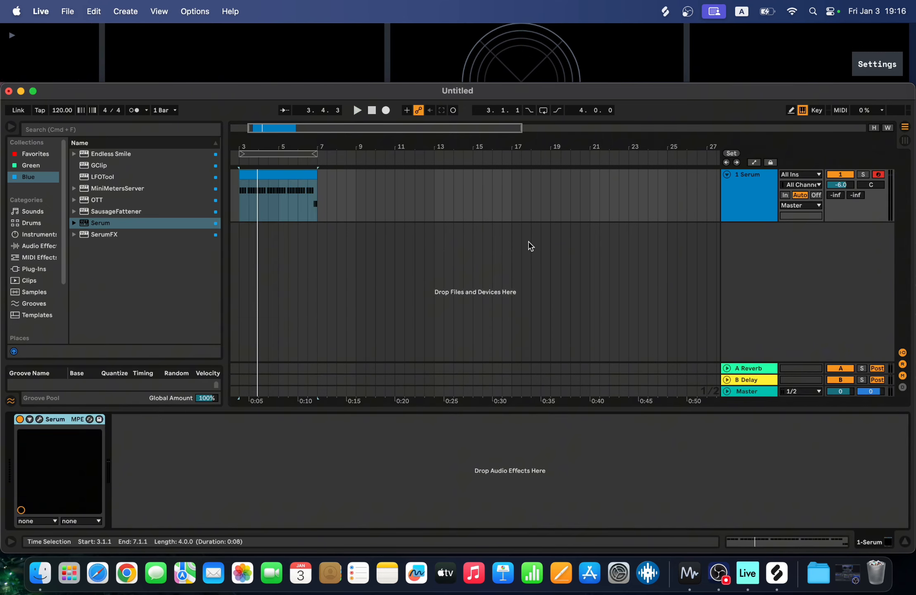
Switch to Splice, preview T_TSDR_kick_oneshot_jack.wav in the liked sounds and copy it to the clipboard
click(753, 191)
click(769, 485)
click(777, 574)
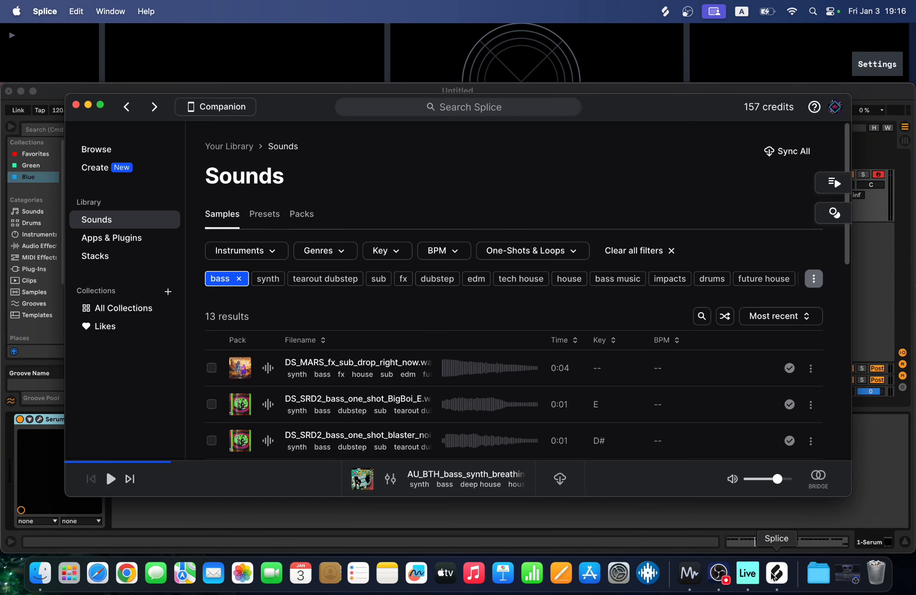
click(269, 233)
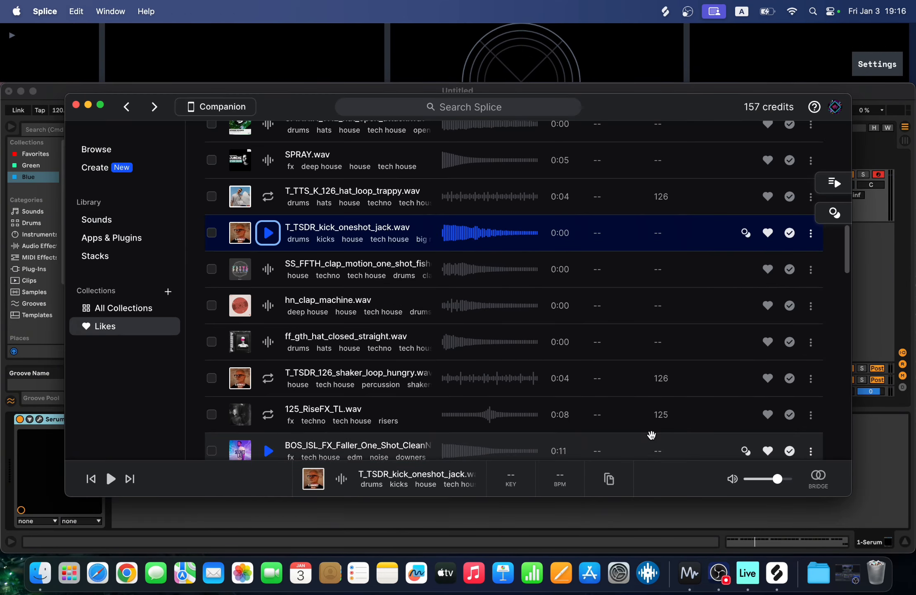
click(609, 480)
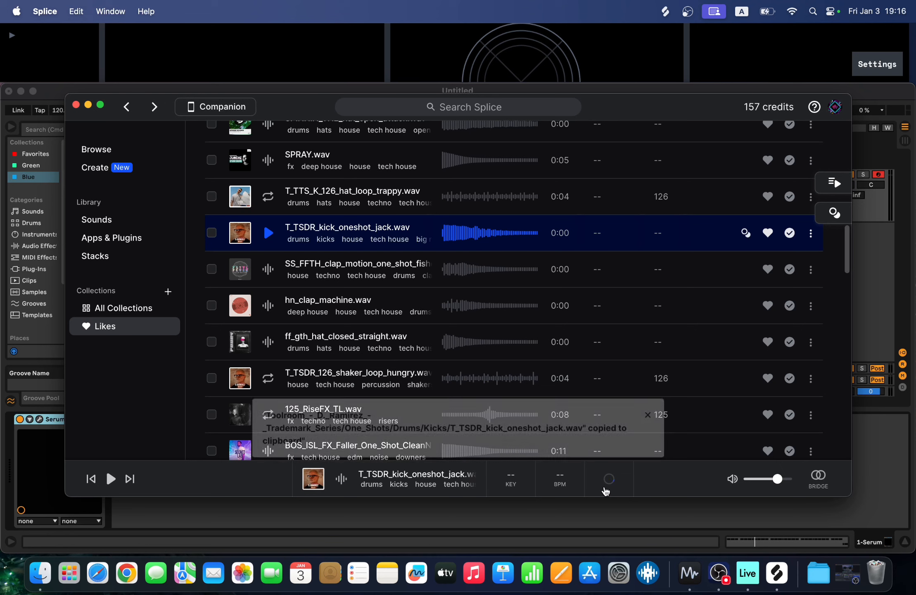
Switch back to Ableton Live, insert an audio track below Serum and paste the kick sample at bar 3
click(888, 464)
right_click(766, 252)
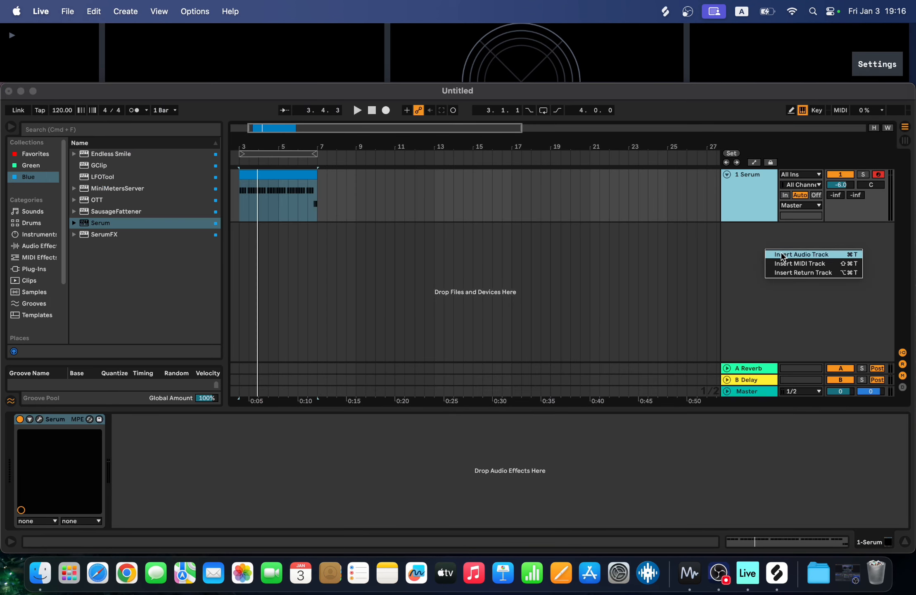
click(781, 254)
scroll(306, 227, up, 5)
scroll(305, 227, left, 6)
key(super+v)
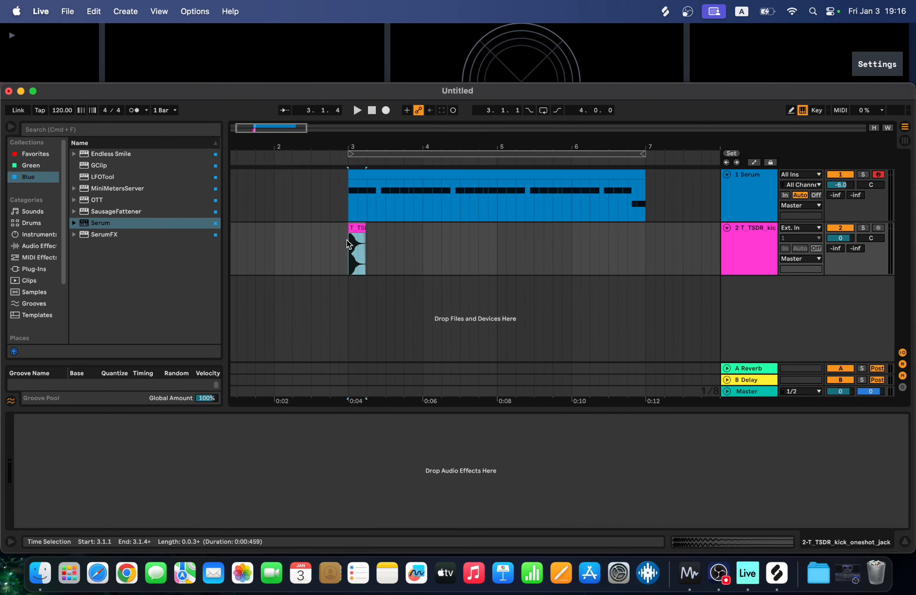
Trim the kick clip so it ends at 3.1.3, with a fade-out across its length
scroll(351, 241, up, 5)
scroll(352, 244, up, 3)
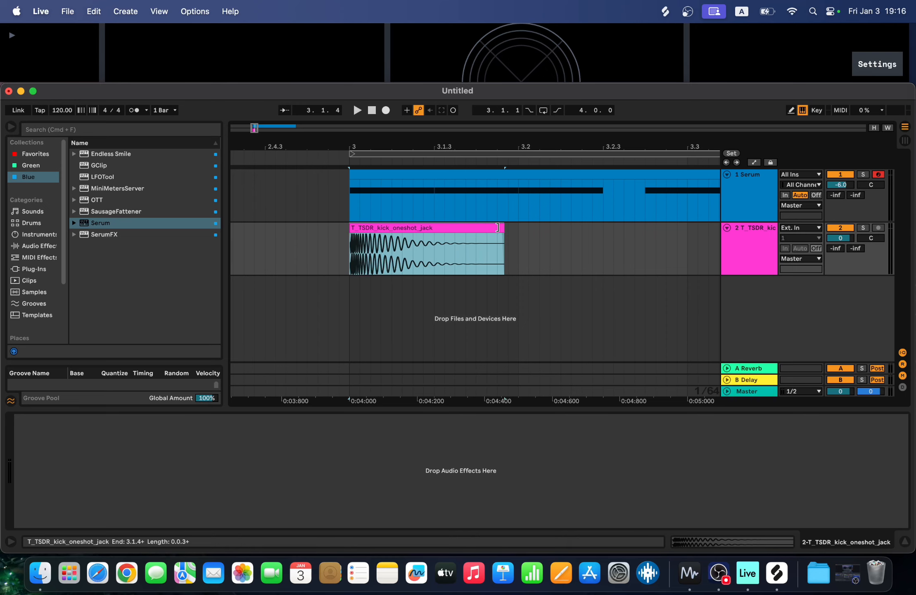
drag(498, 228, 432, 229)
click(432, 239)
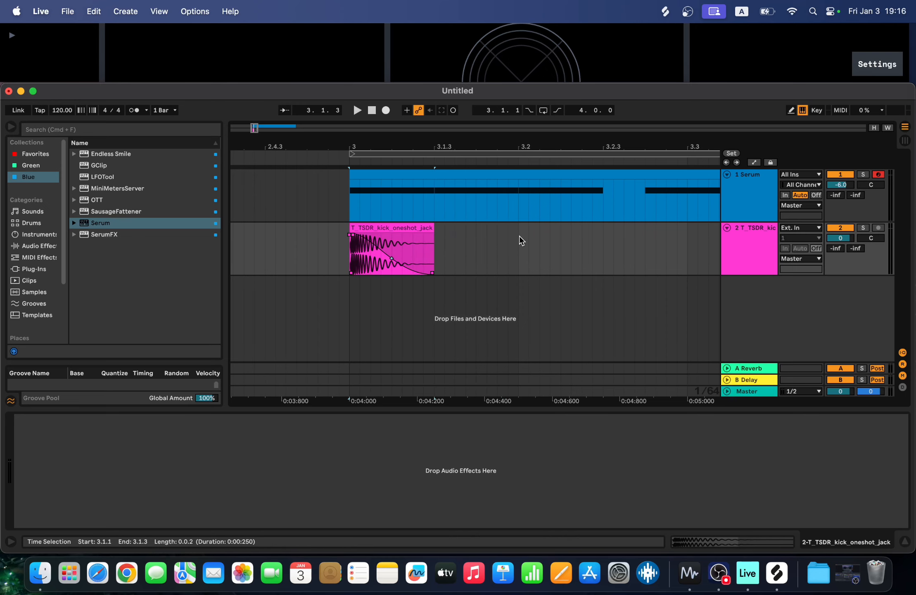
Select one beat of the kick track from 3.1.1 to 3.2.1 and duplicate it along the full bass clip
drag(519, 237, 371, 239)
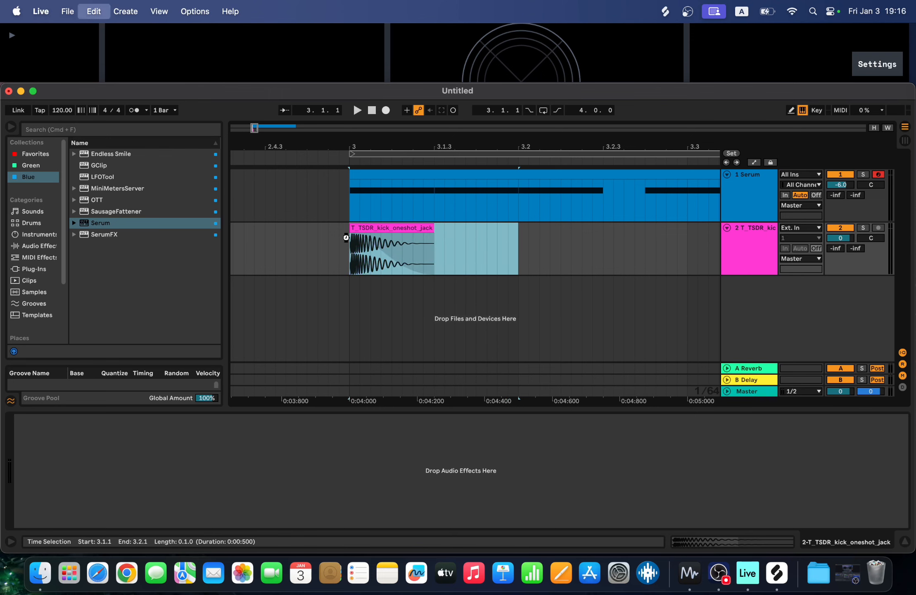
key(super+d)
key(super+d)
key(super+d)
key(super+d)
key(super+d)
key(super+d)
key(super+d)
key(super+d)
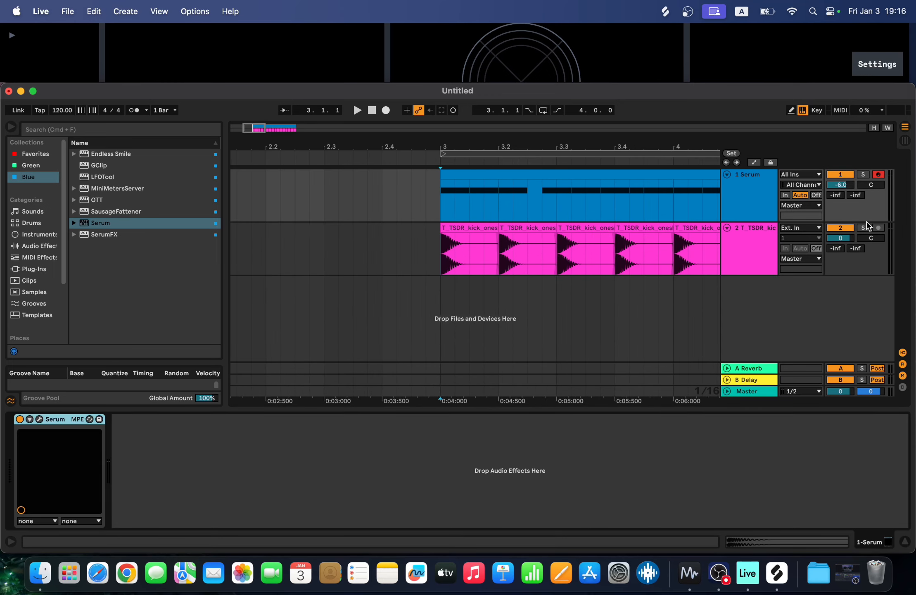
Solo the kick track for playback and set its volume to -6 dB
click(865, 229)
key(space)
key(space)
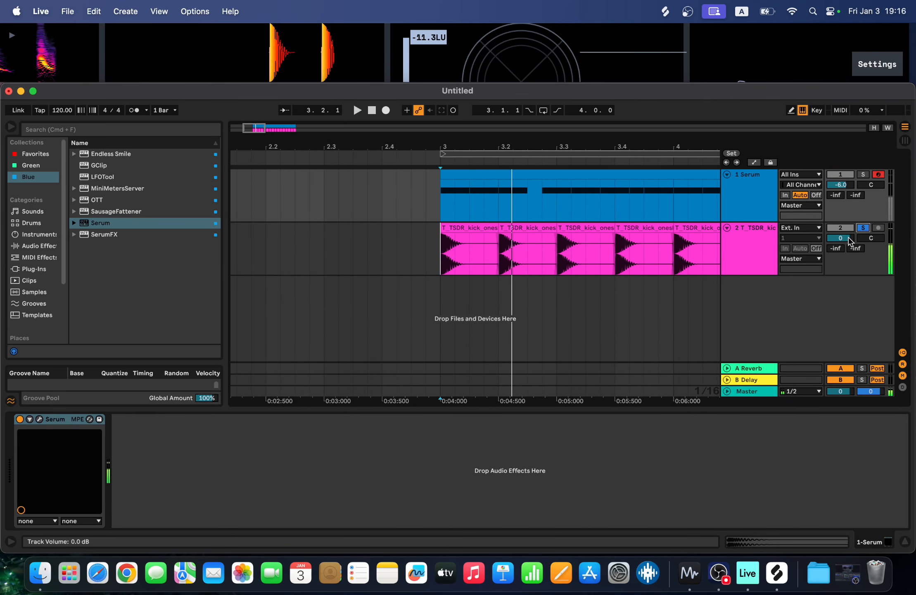
click(849, 238)
text(-6)
key(Return)
key(space)
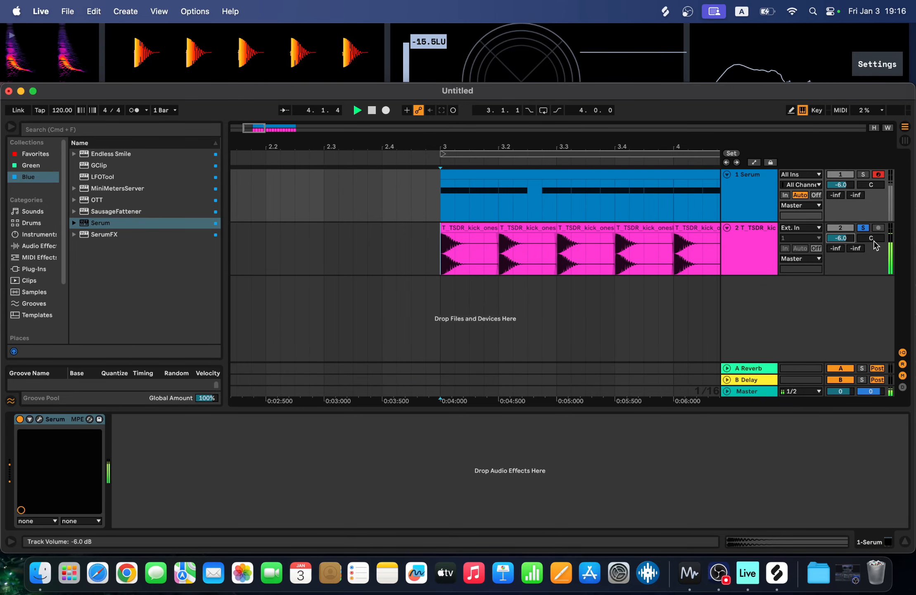
Listen to the Serum bass soloed and together with the kick, and clear the solos
click(864, 175)
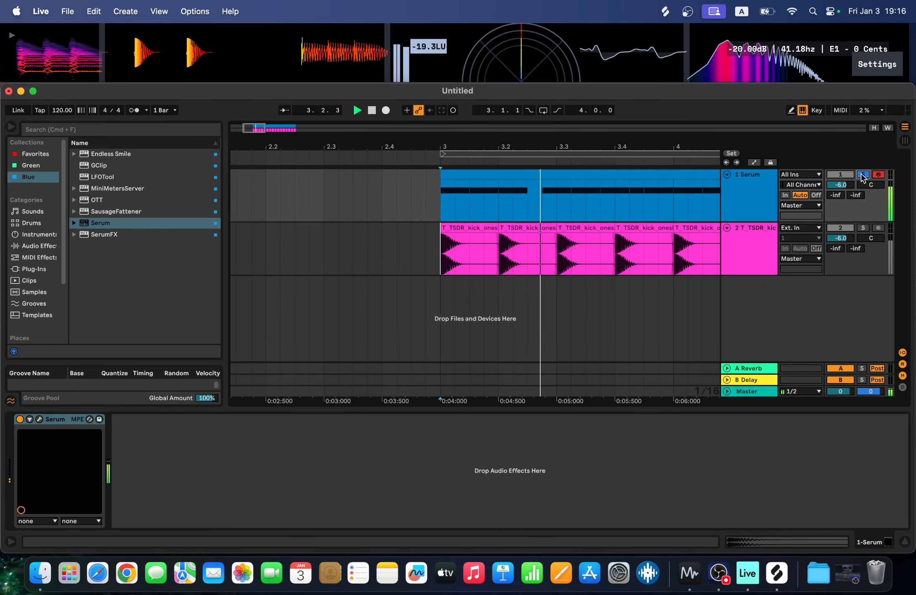
super+click(864, 228)
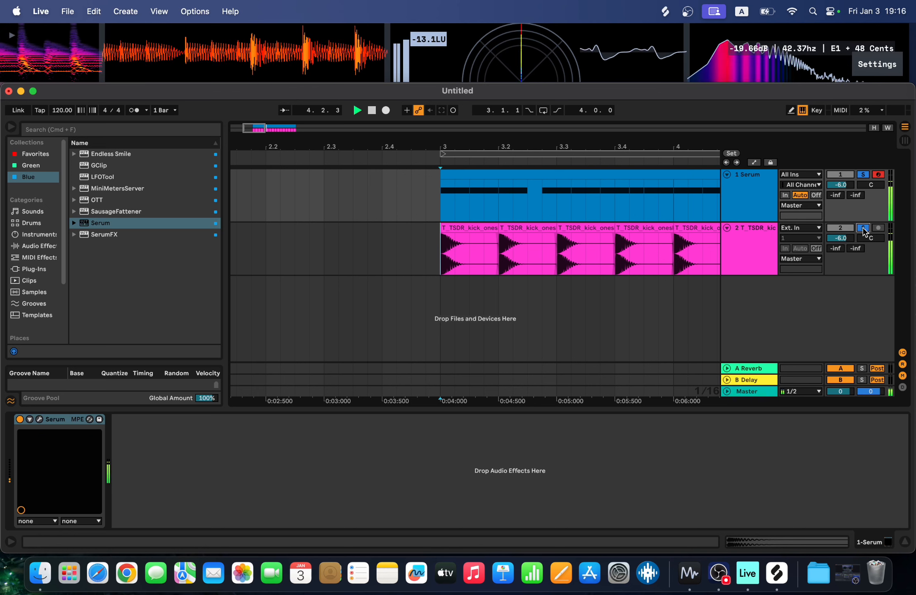
click(864, 228)
key(space)
Add LFOTool after Serum on the bass track
double_click(749, 183)
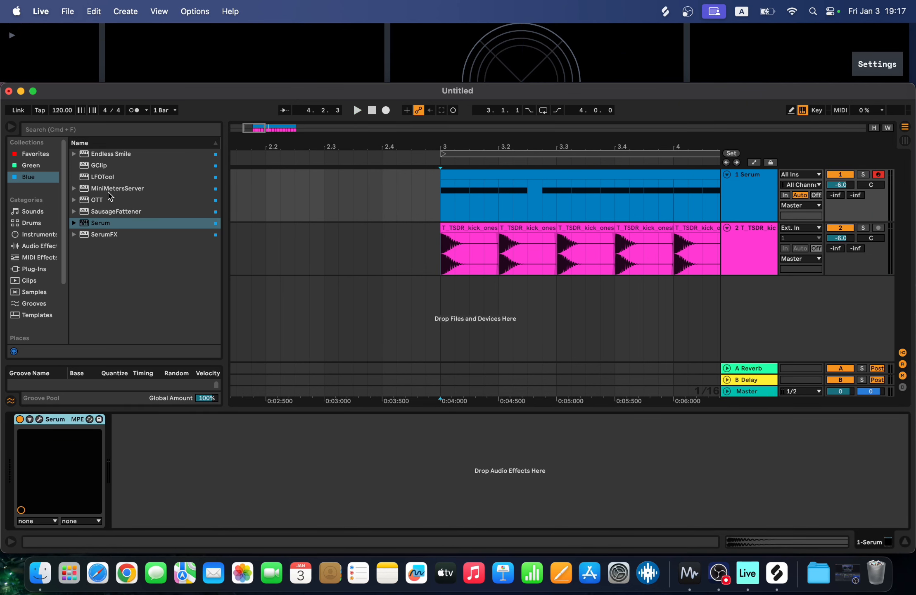
double_click(107, 176)
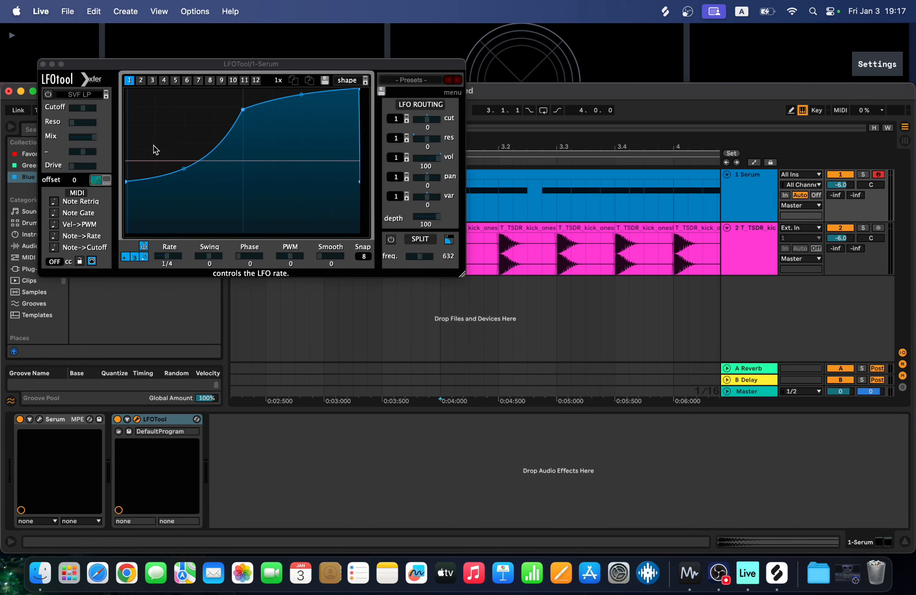
Shape the LFOTool volume curve with its start at the minimum and middle point at the maximum, and play the result
drag(128, 183, 121, 266)
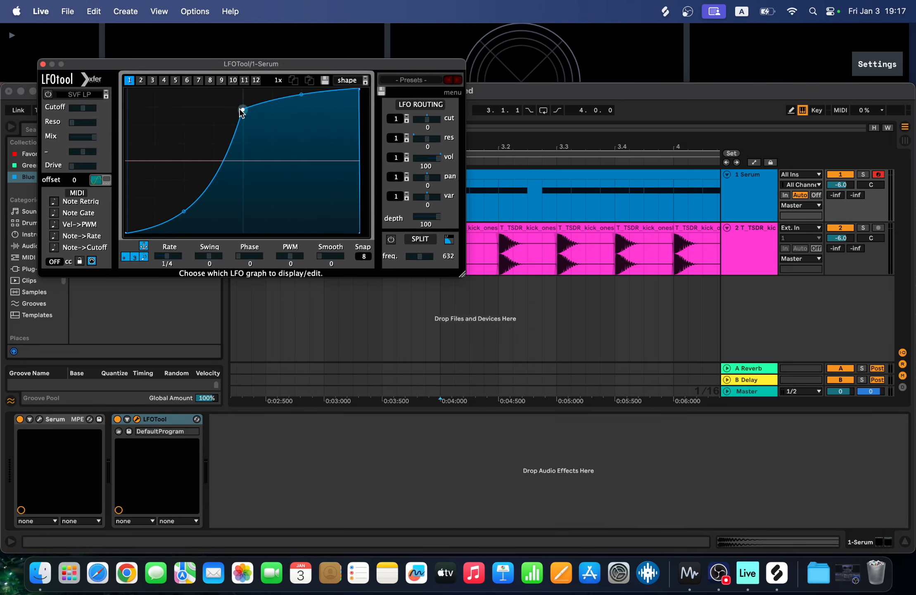
drag(242, 110, 240, 81)
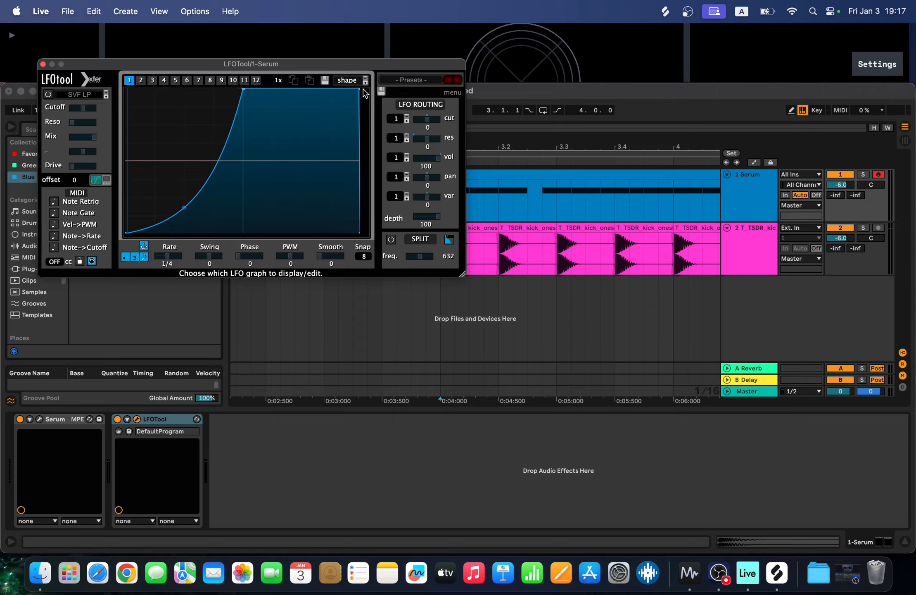
key(space)
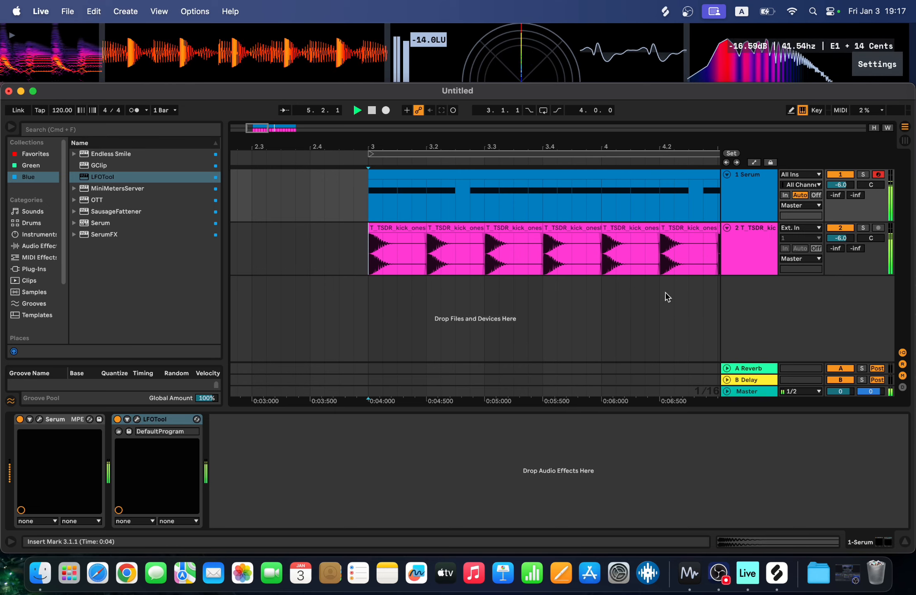
key(space)
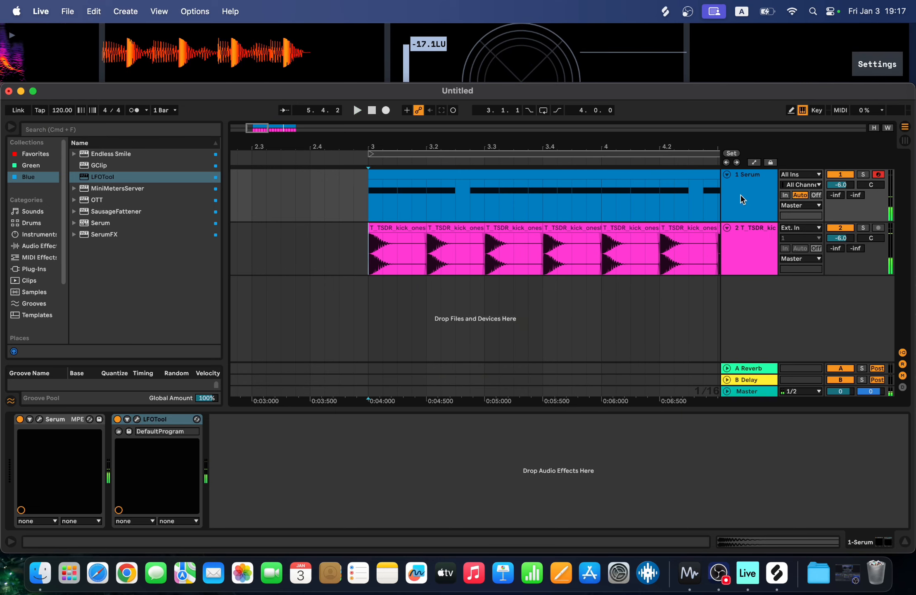
Collapse the Serum and kick tracks and set the song tempo to 126 BPM
click(727, 174)
click(727, 187)
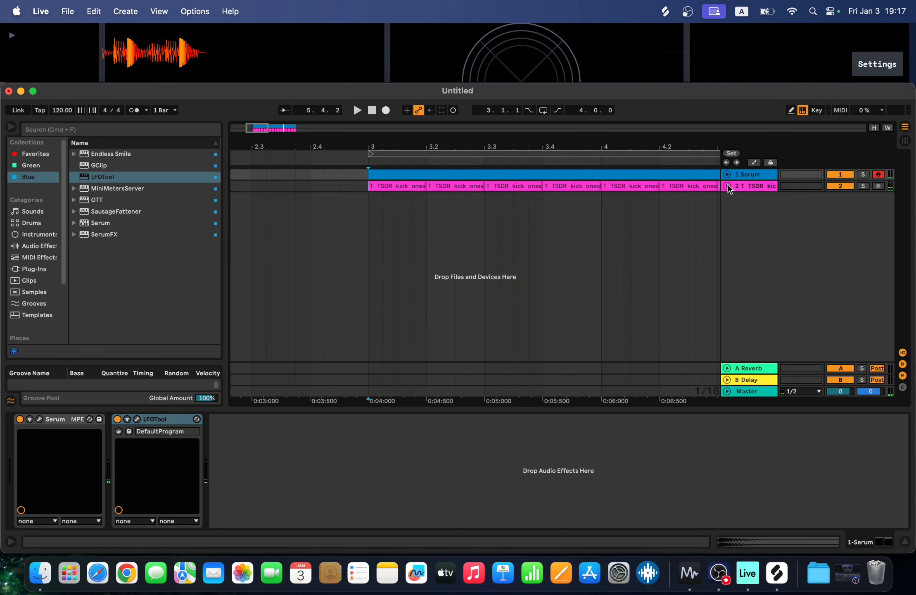
click(70, 106)
text(12)
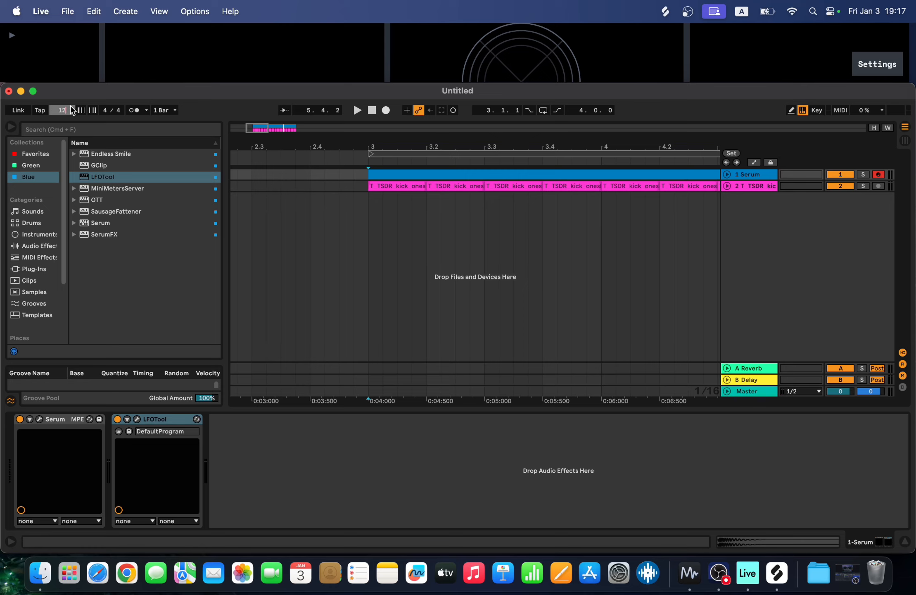
text(6)
key(Return)
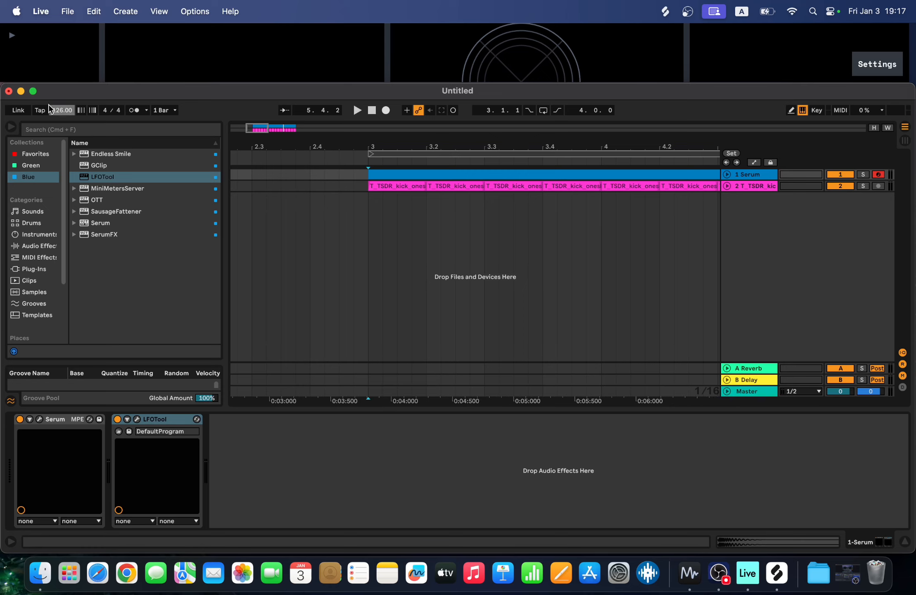
Listen to the groove from bar 3, briefly switching the metronome on and off again
click(410, 192)
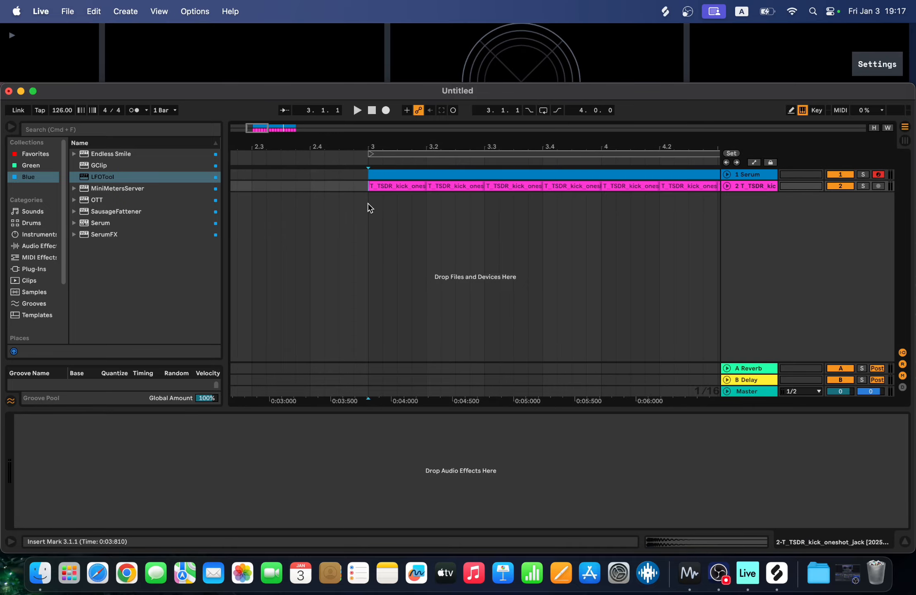
key(space)
click(134, 114)
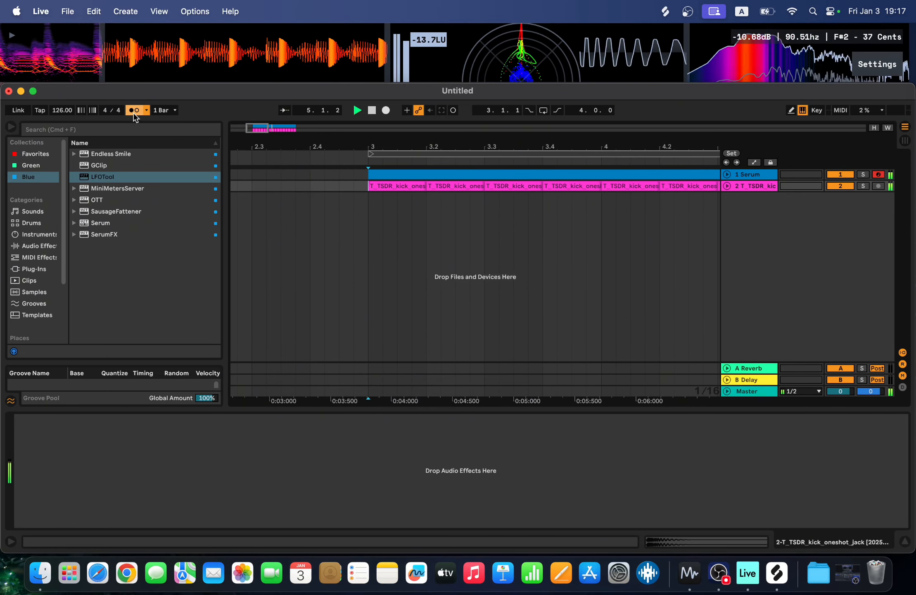
click(135, 114)
key(space)
Unfold the tracks, group the Serum and kick tracks, and name the group "bass kick"
click(412, 188)
scroll(668, 304, right, 5)
key(alt+u)
click(752, 188)
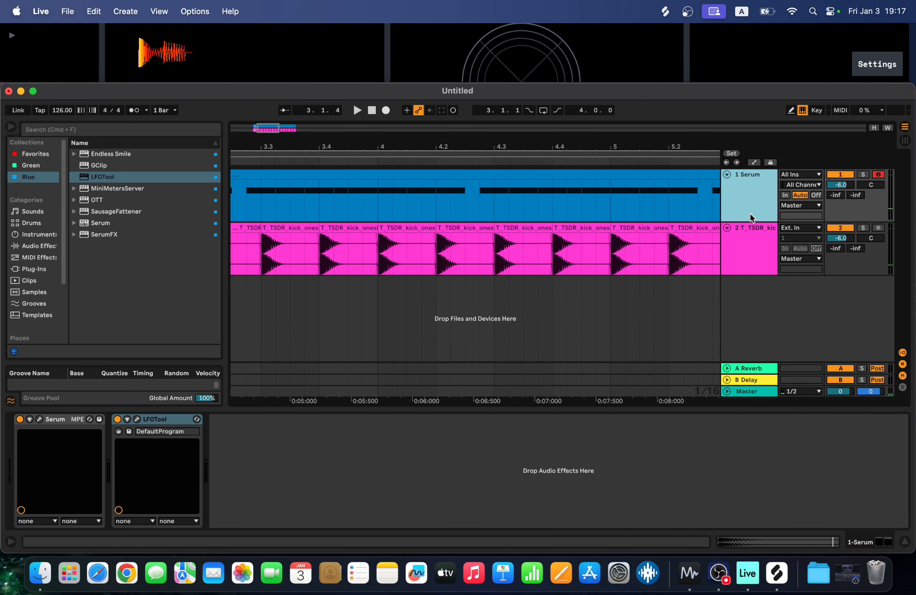
shift+click(747, 224)
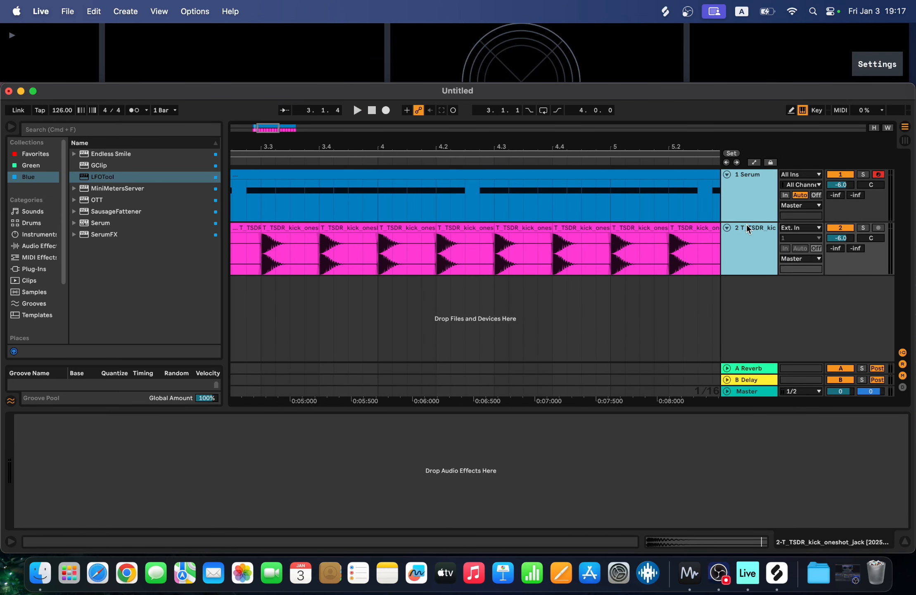
key(super+g)
right_click(750, 197)
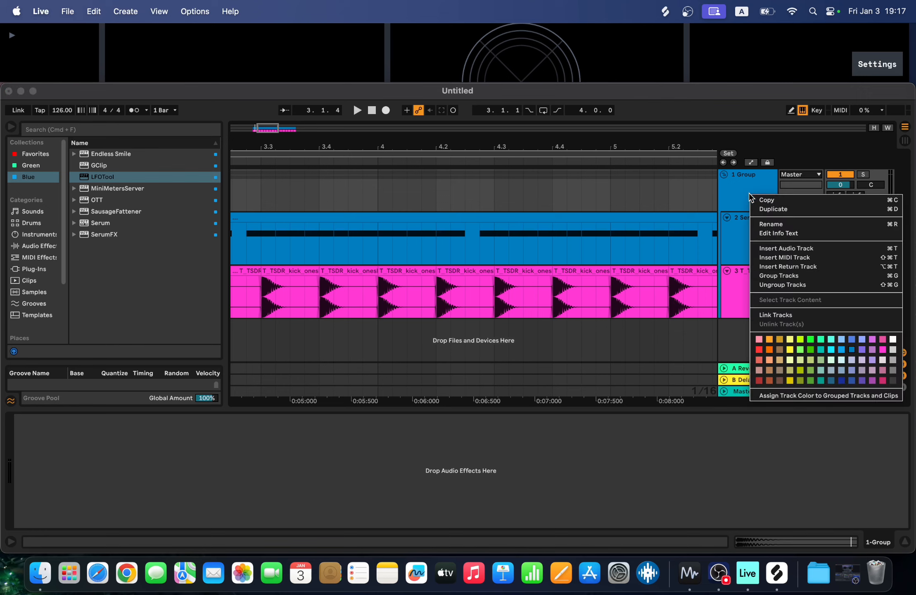
click(774, 225)
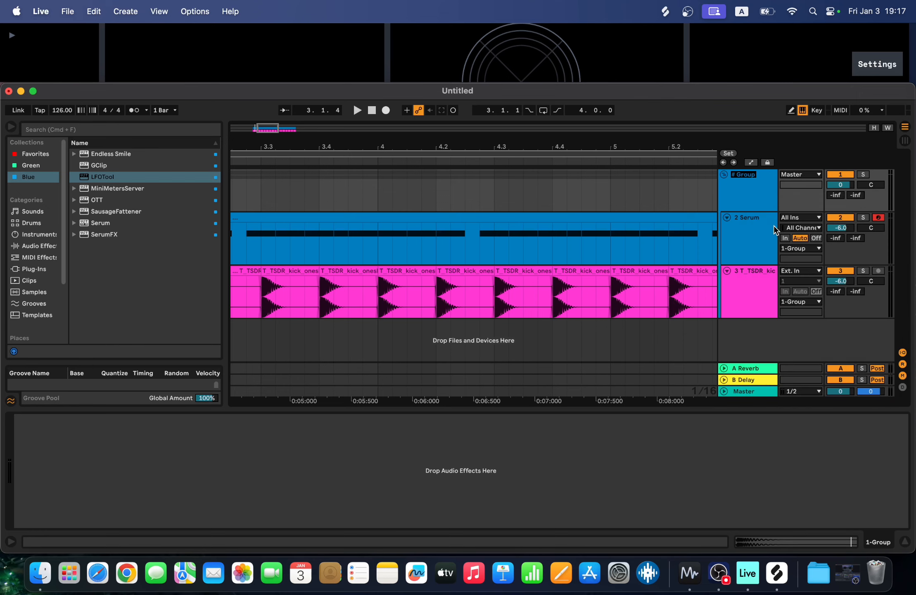
text(bass kick)
key(Return)
Colour the bass kick group red and assign that colour to its grouped tracks and clips
click(751, 196)
right_click(758, 198)
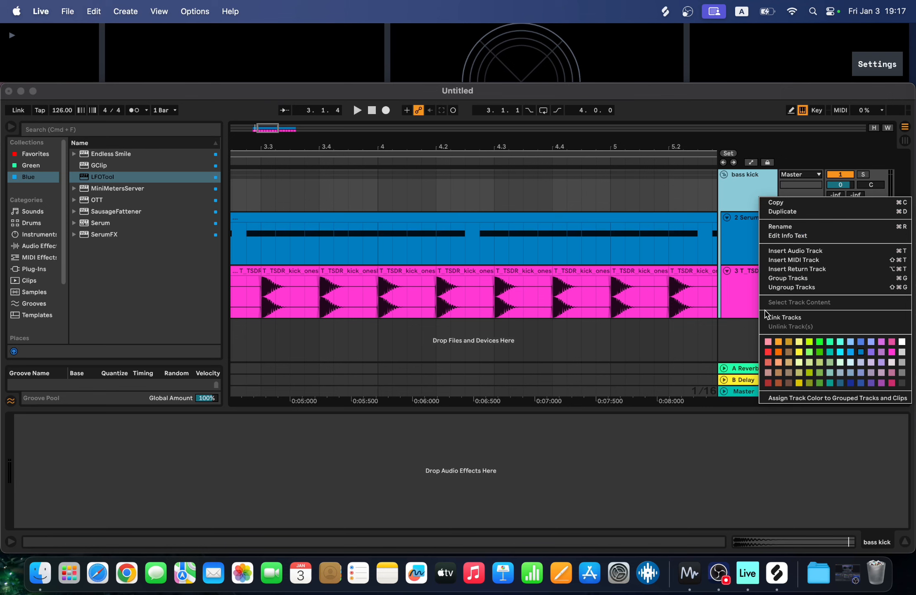
click(769, 355)
right_click(758, 204)
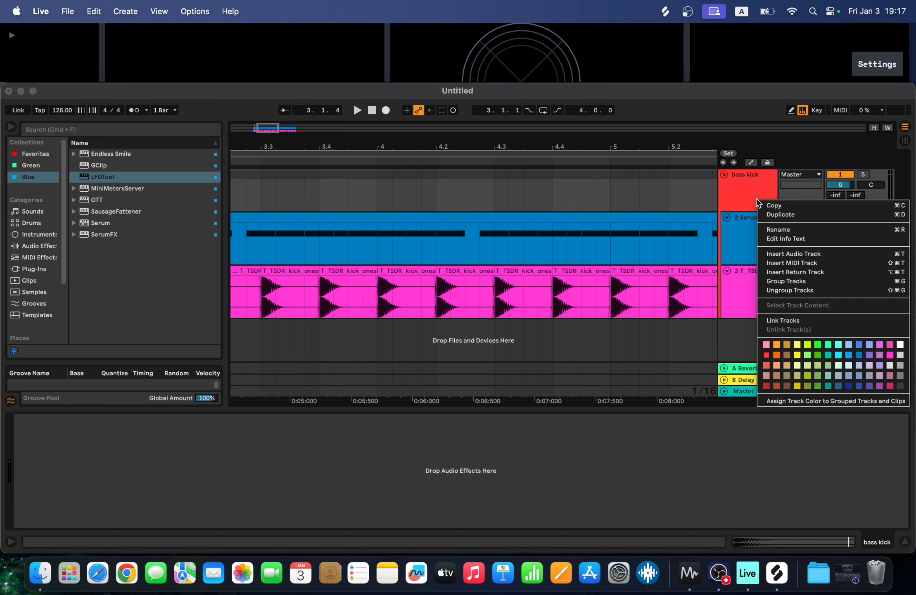
click(784, 404)
scroll(579, 217, left, 9)
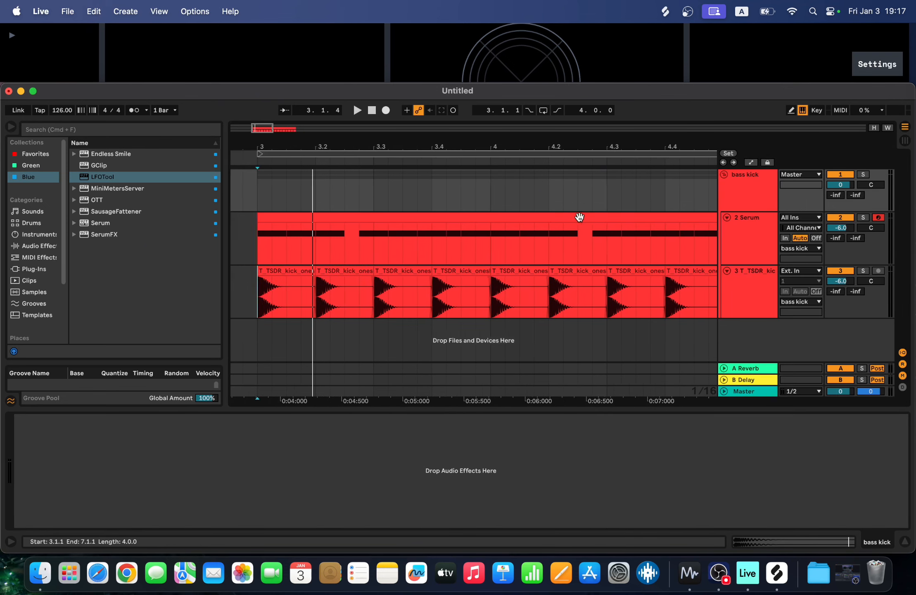
scroll(579, 216, right, 3)
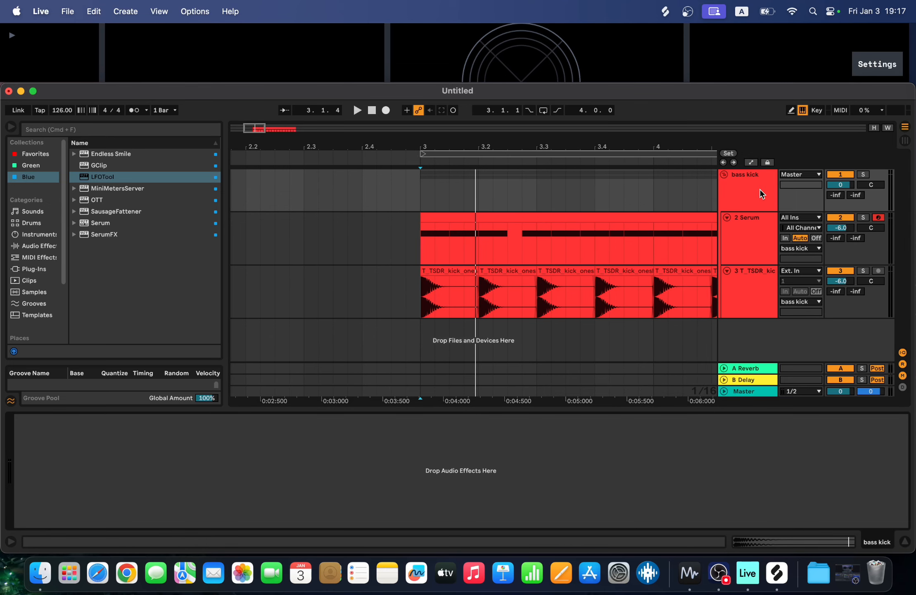
Add the favourite Bass - Punch compressor preset to the bass kick group and listen to it
click(34, 154)
double_click(116, 291)
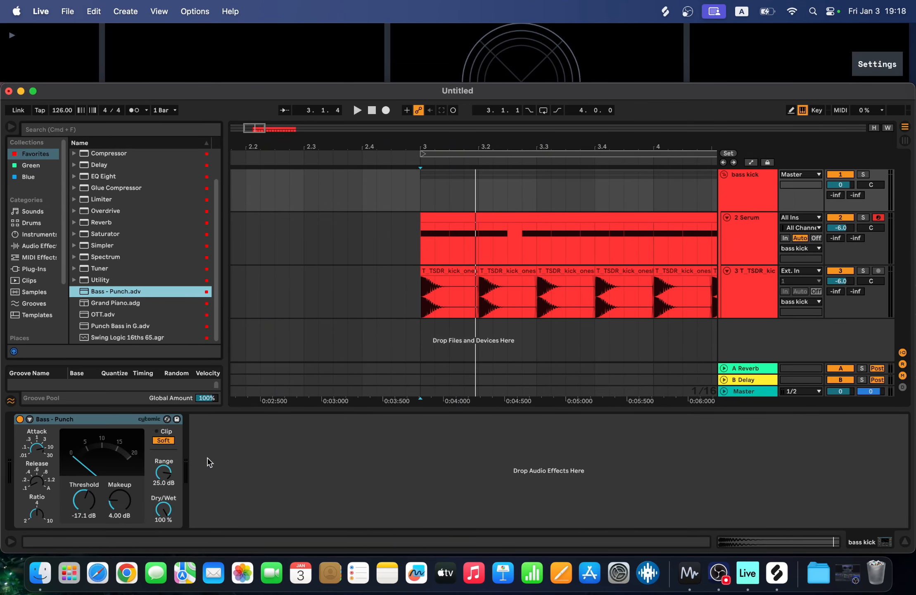
key(space)
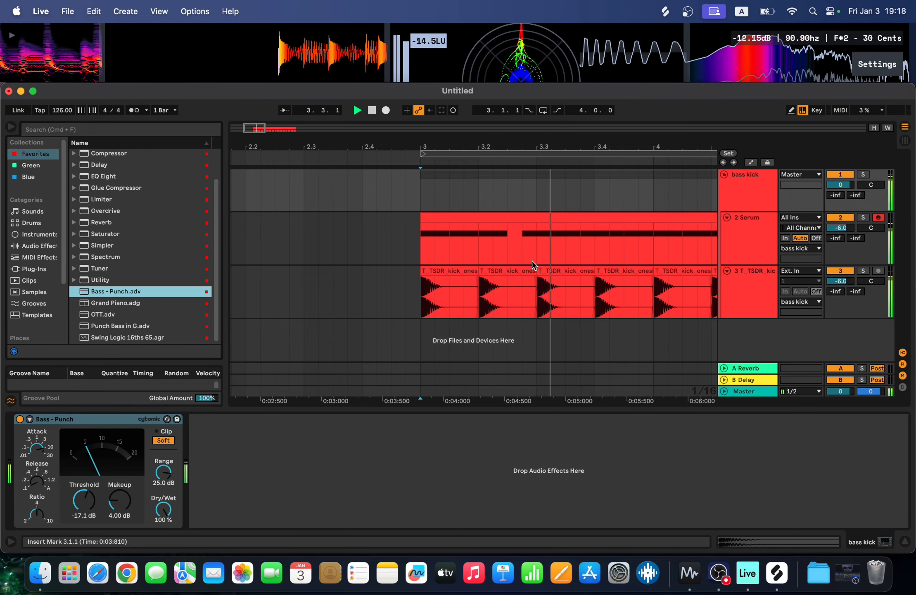
key(space)
Add Saturator after the compressor on the group, with the Soft Sine curve and Dry/Wet at 60%, and audition it
scroll(94, 293, up, 3)
double_click(105, 269)
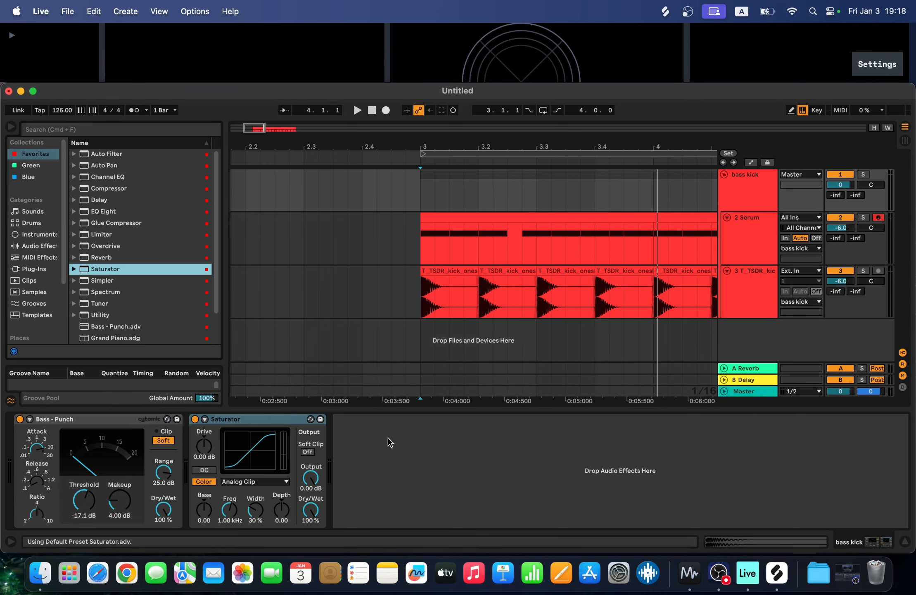
click(281, 483)
click(260, 499)
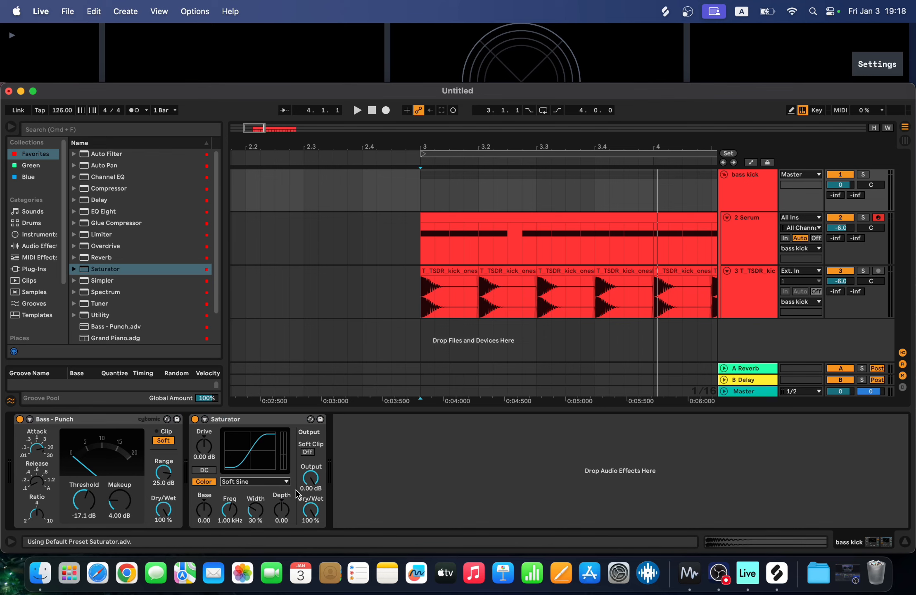
key(space)
key(space)
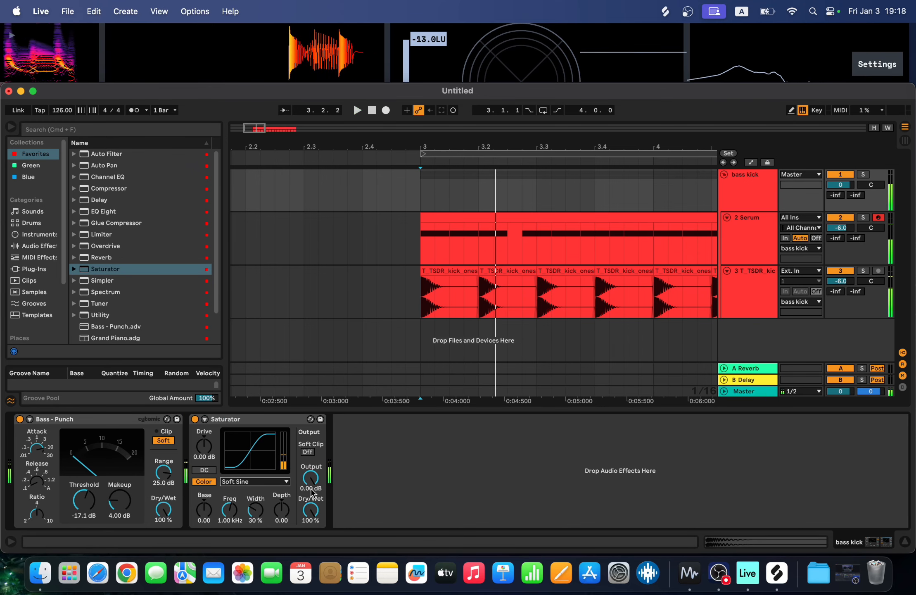
click(309, 521)
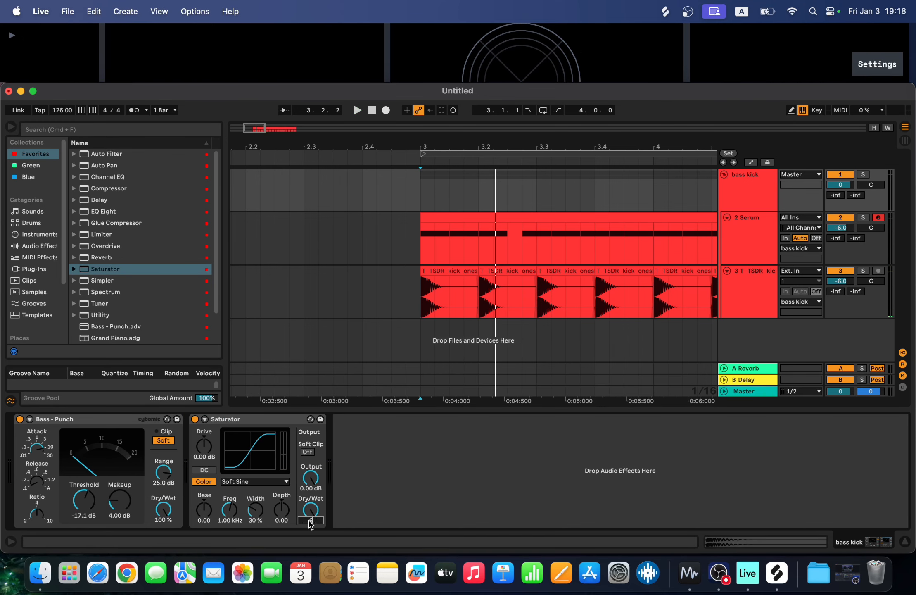
key(space)
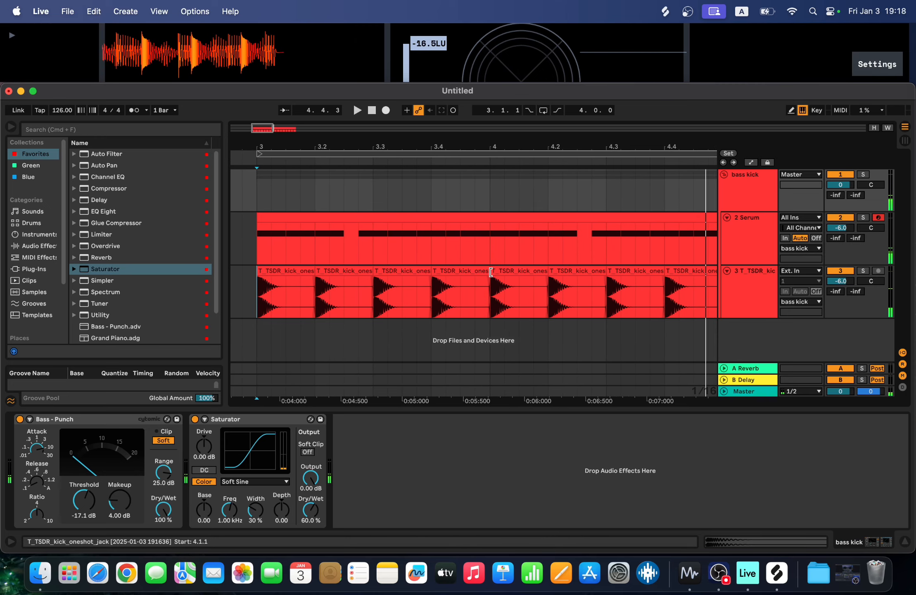
key(space)
Add EQ Eight to the kick track, check its spectrum during playback, and change band 4 to a high-cut filter
double_click(116, 211)
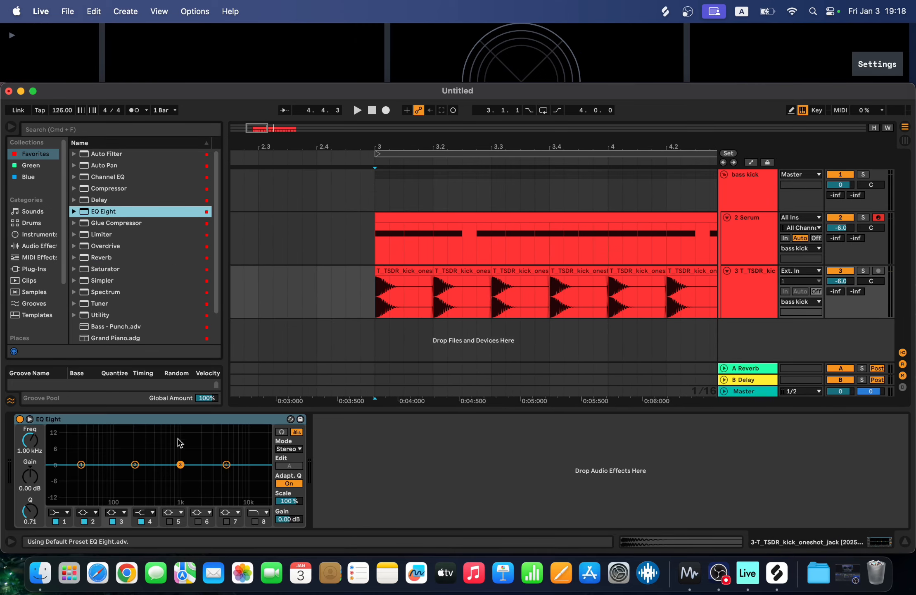
key(space)
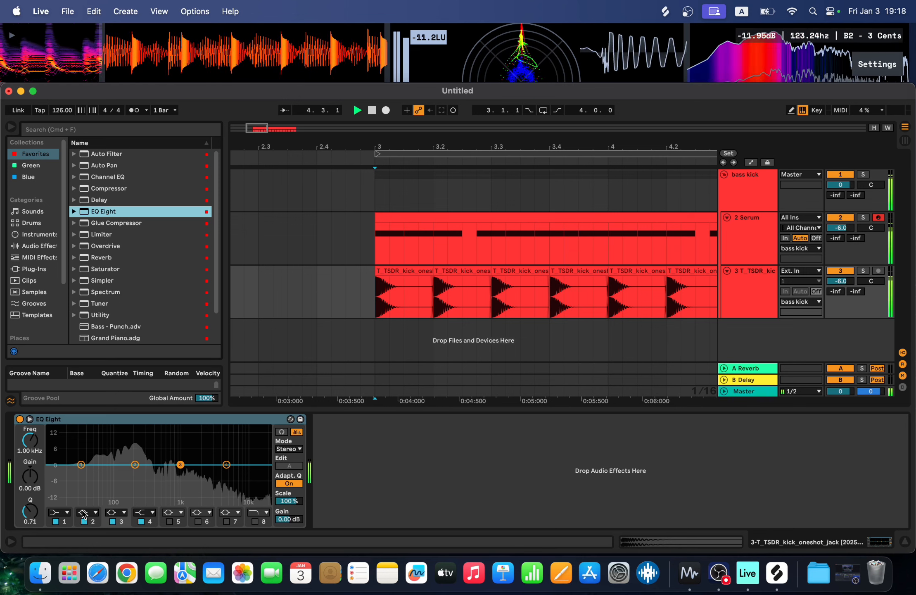
key(space)
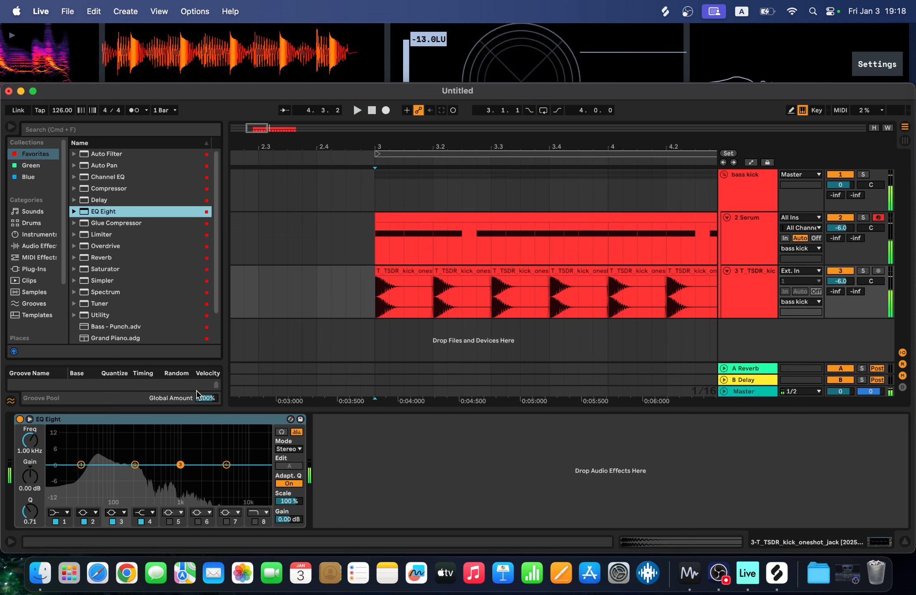
click(138, 514)
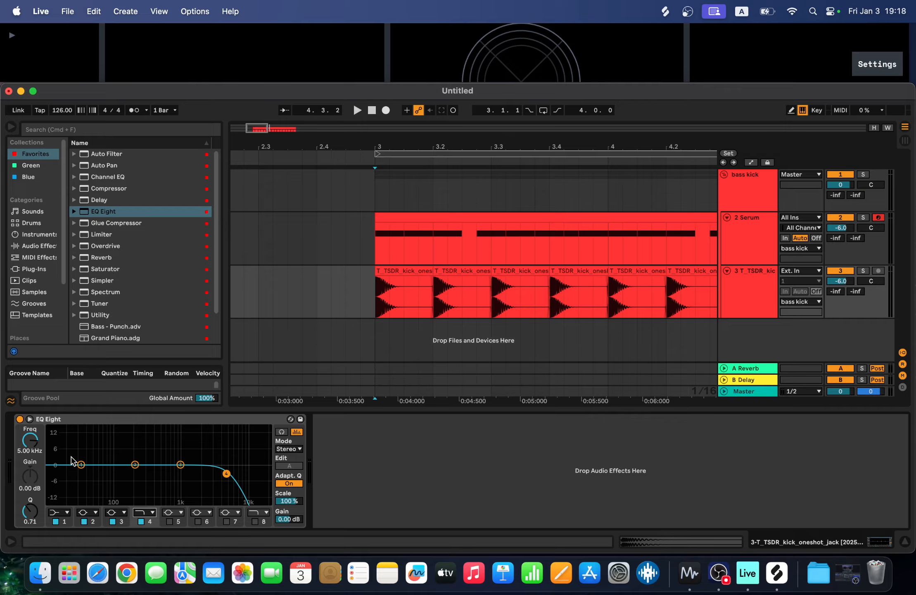
During playback, set the kick EQ's high-cut to 4.78 kHz and pull band 3 down into a low-mid dip
key(space)
mouse_move(29, 440)
mouse_down()
mouse_move(30, 450)
mouse_move(29, 443)
mouse_up()
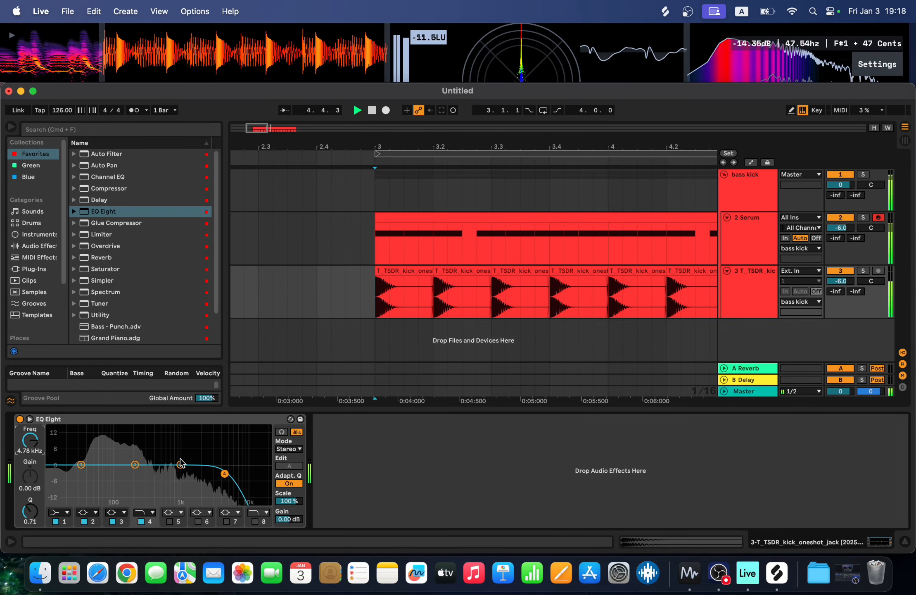
drag(180, 464, 144, 479)
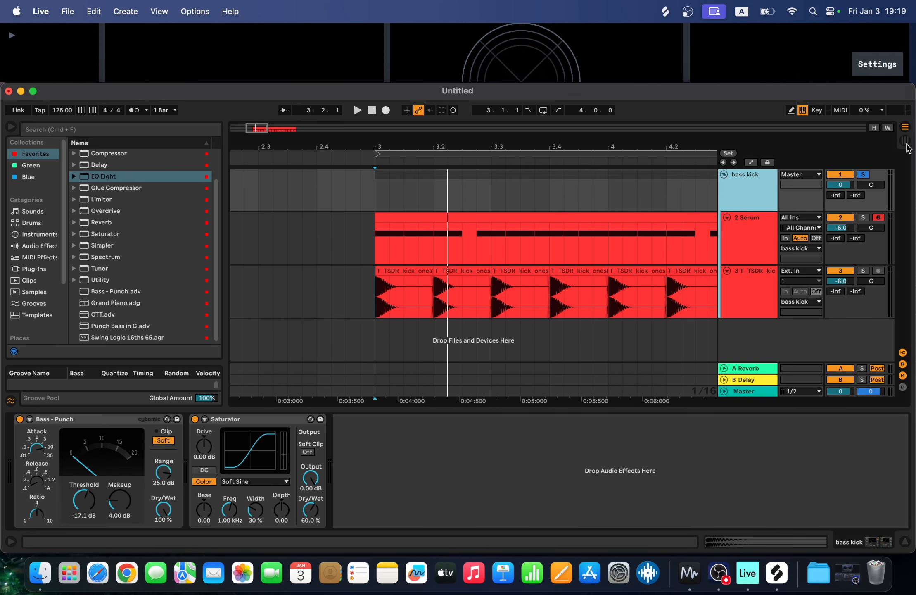
Show the session mixer with taller faders and set the Serum track's volume to -5.2 dB while listening
click(905, 141)
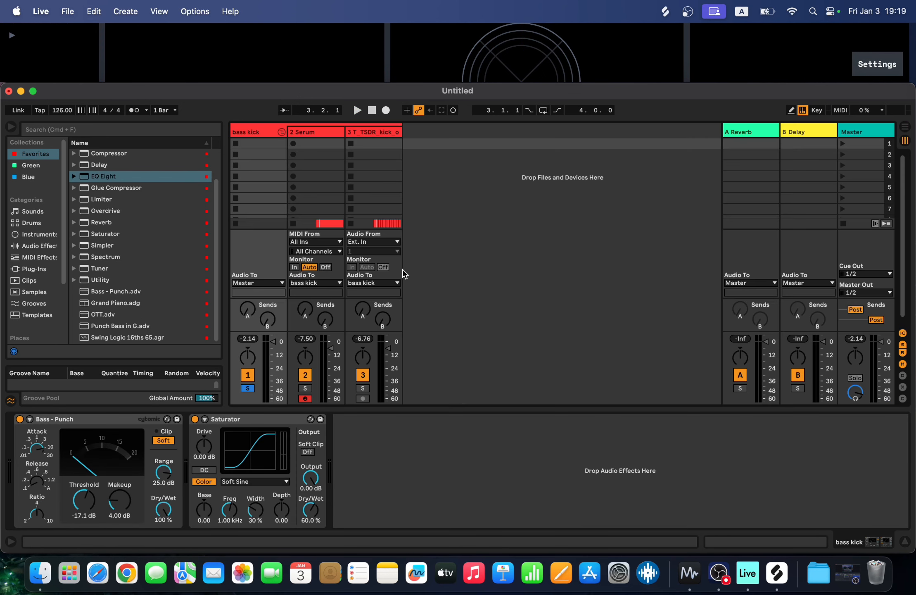
drag(361, 332, 343, 267)
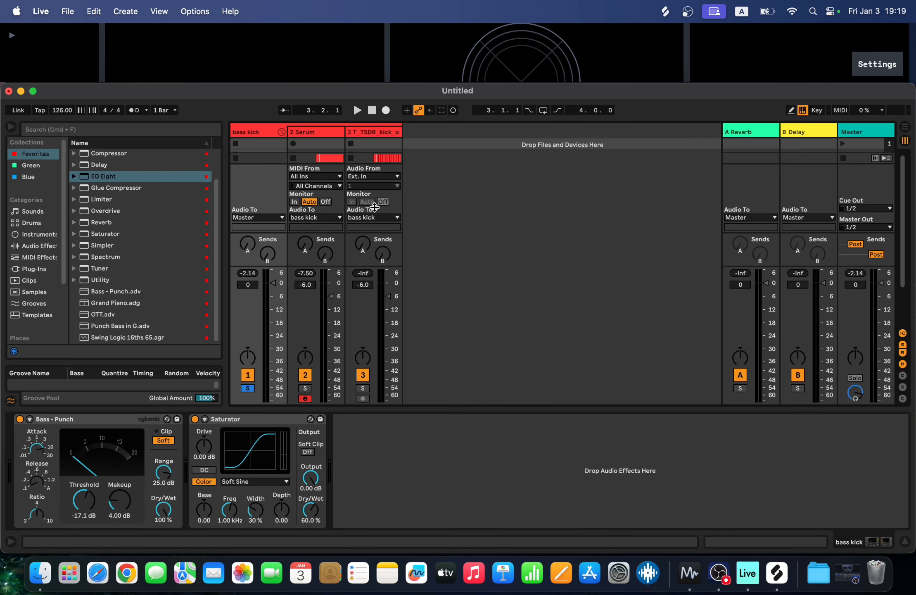
key(space)
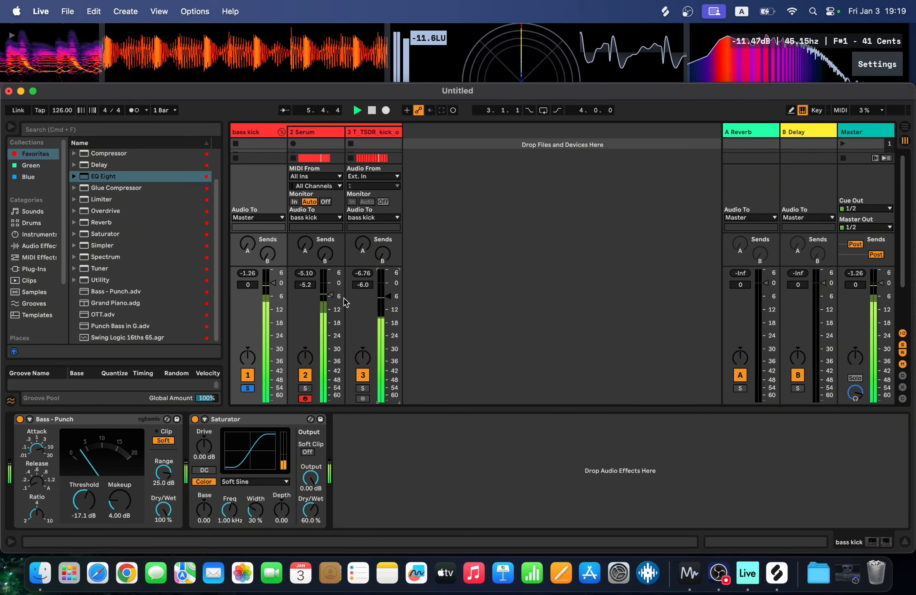
key(space)
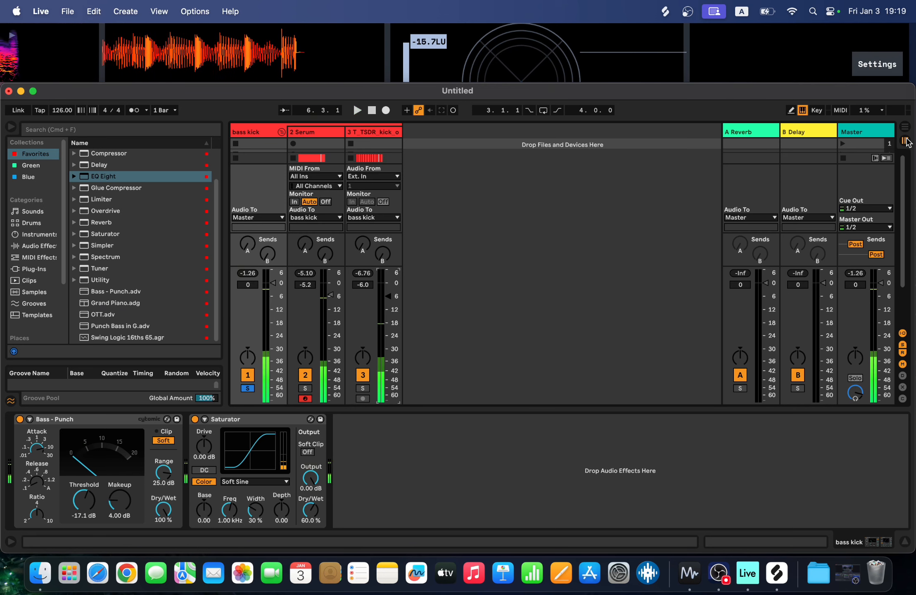
Return to the arrangement with the bass kick group folded and insert three new audio tracks below it
click(906, 142)
key(super+t)
key(super+t)
key(super+t)
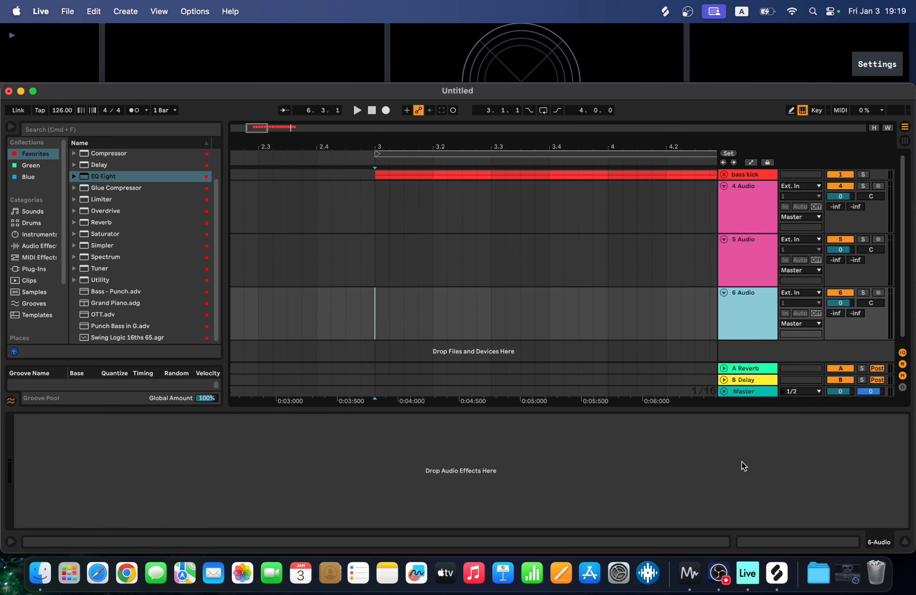
Copy hn_clap_machine.wav from the liked sounds in Splice and paste it onto the first empty audio track in Live at 3.2.1
click(778, 573)
key(super+c)
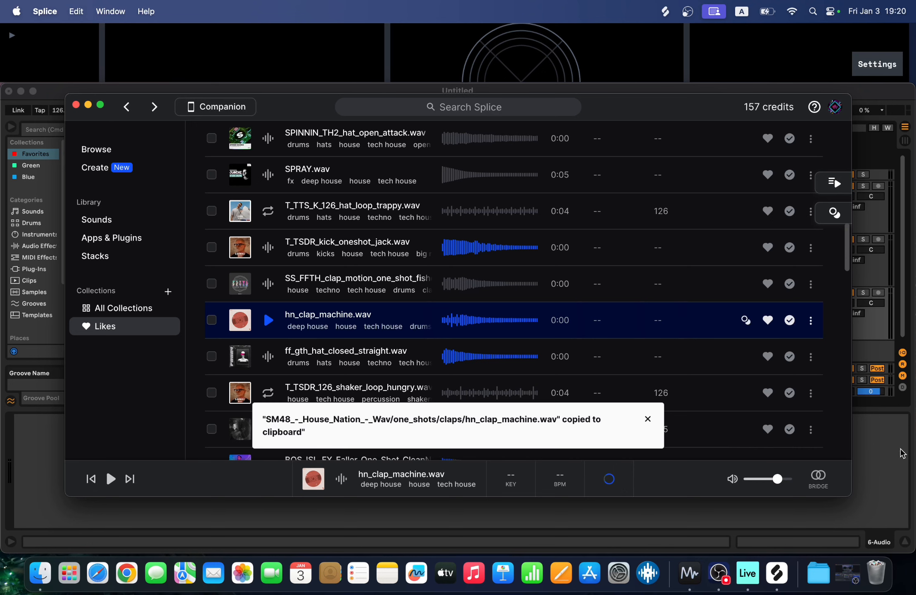
click(896, 453)
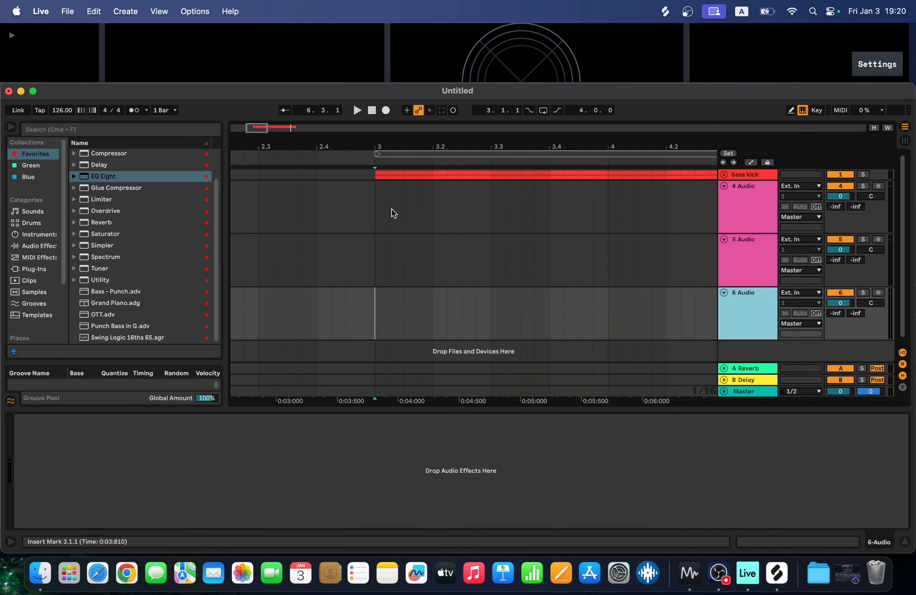
click(373, 207)
click(424, 206)
click(432, 208)
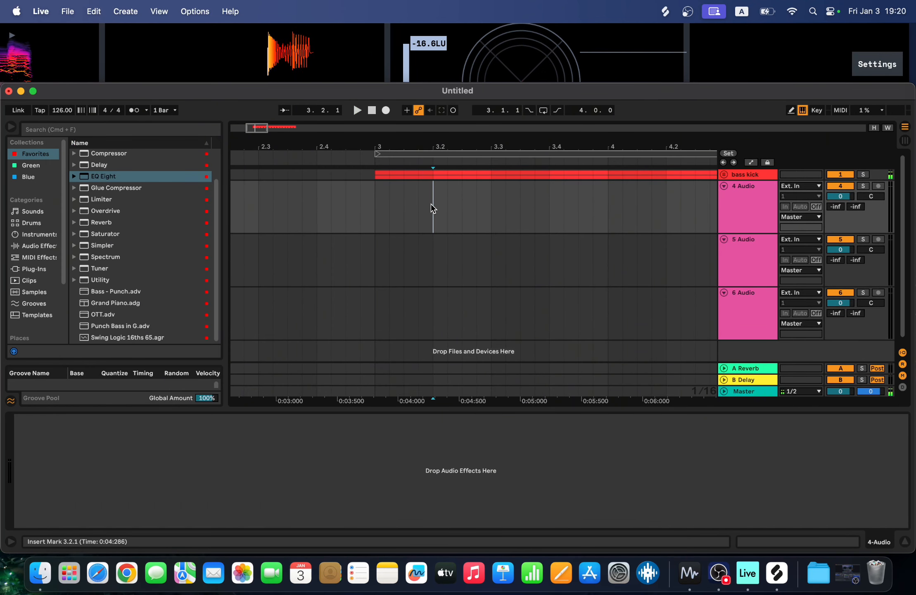
key(super+v)
Copy the SS_FFTH clap motion and WW_HBH_Clap_Twilight samples from Splice onto tracks 5 and 6 at 3.2.1 in Live
key(super+Tab)
click(601, 481)
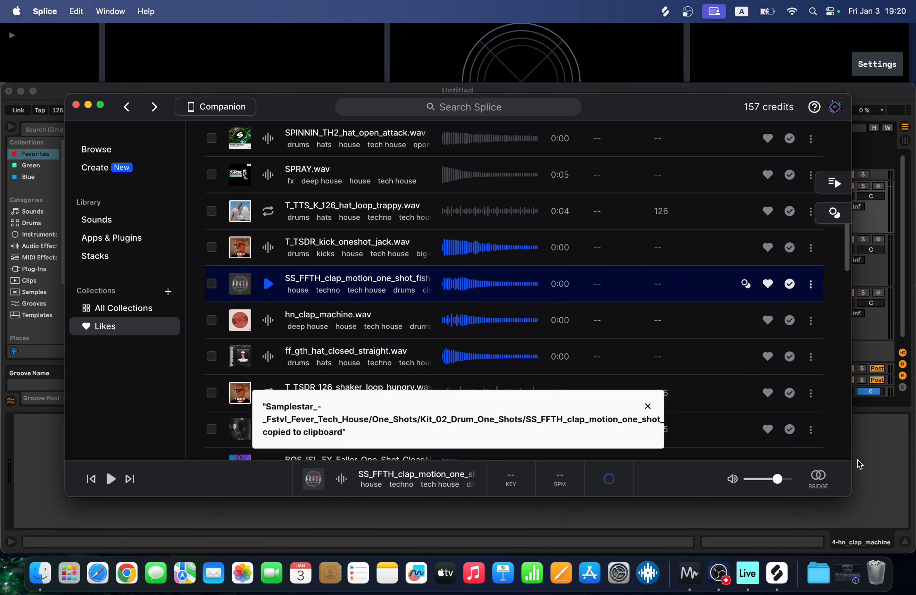
key(super+Tab)
key(super+v)
key(super+Tab)
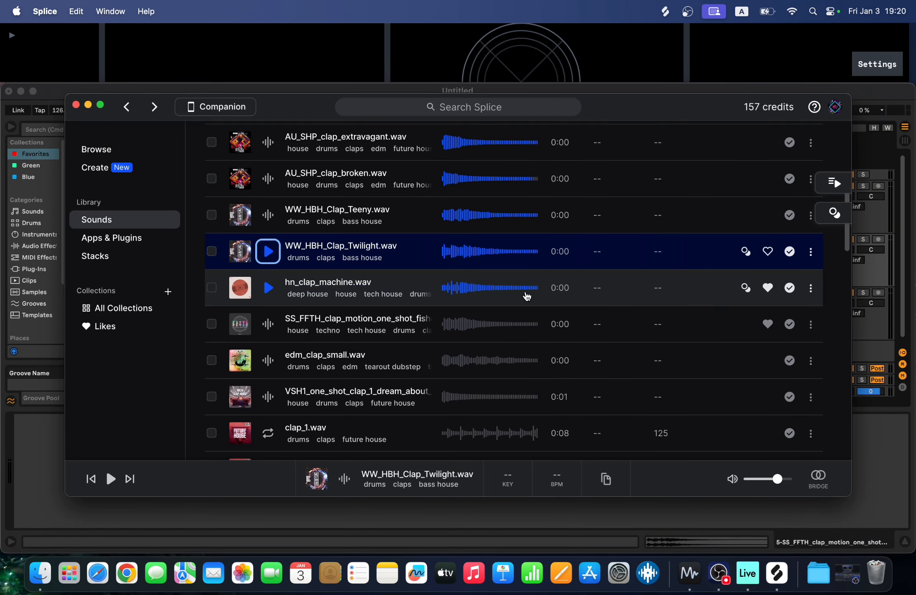
key(super+v)
Listen to the three soloed clap tracks and trim the hn_clap_machine and SS_FFTH clips to end at 3.2.2
key(space)
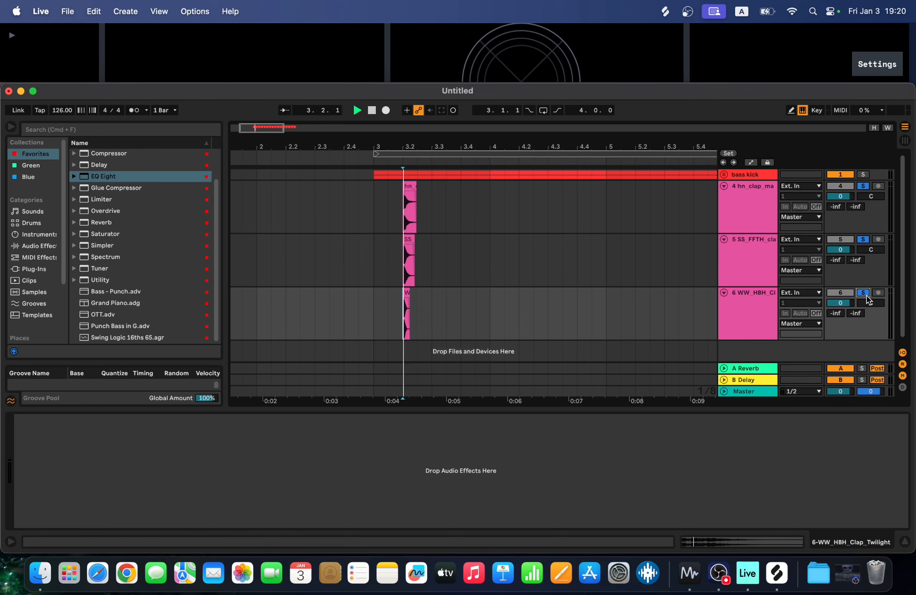
key(space)
scroll(367, 182, up, 5)
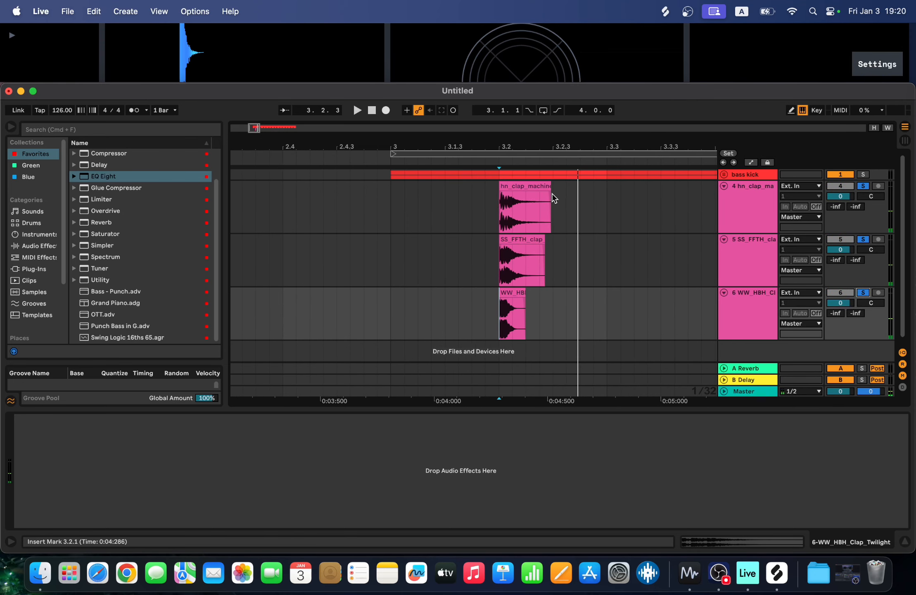
drag(551, 194, 526, 194)
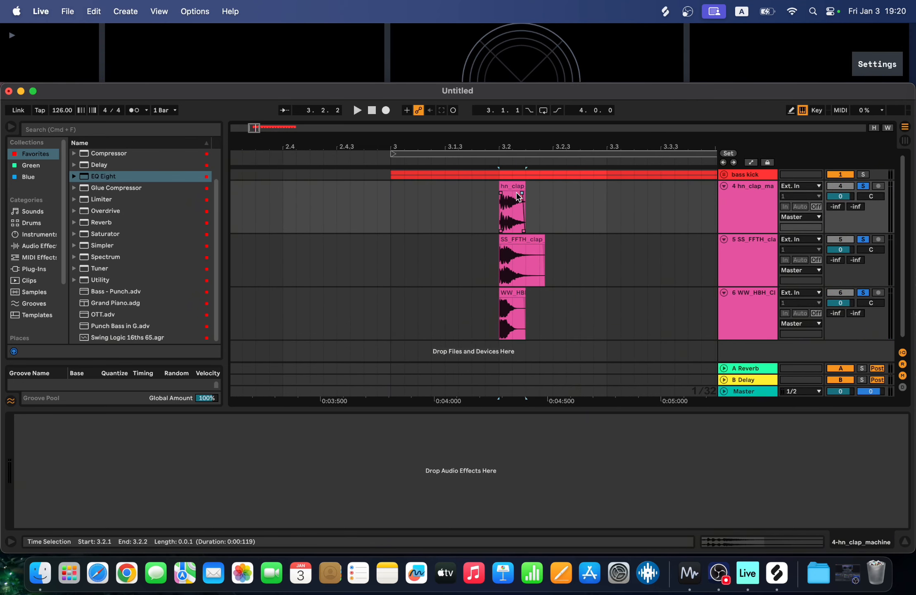
drag(545, 252, 526, 252)
Play the layered claps and consolidate the three clips from 3.2.1 to 3.2.2
drag(525, 314, 494, 213)
scroll(513, 303, up, 3)
click(481, 315)
key(space)
key(space)
key(super+j)
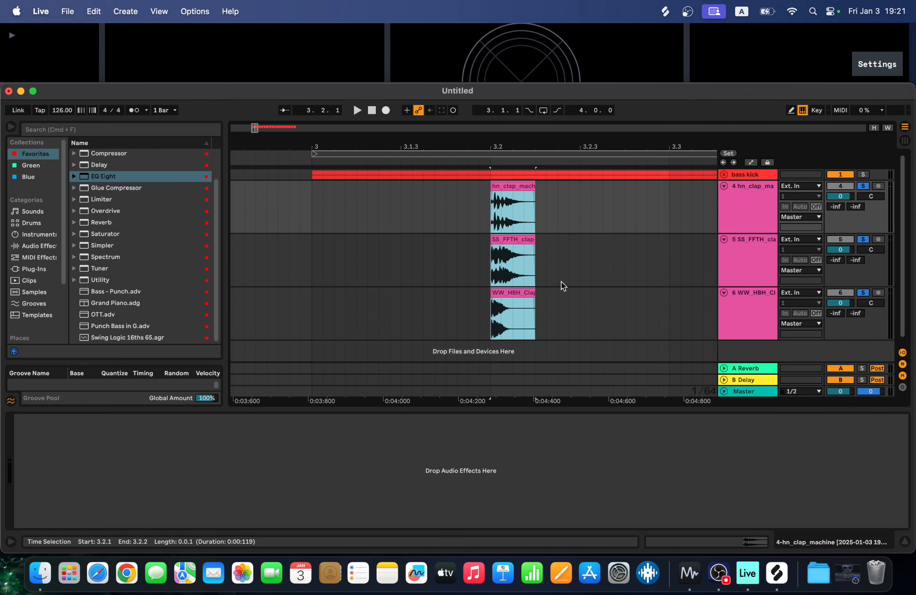
Try duplicating a one-beat selection across the three clap tracks and play it back
scroll(563, 281, down, 5)
scroll(569, 193, up, 1)
drag(584, 203, 553, 304)
key(super+d)
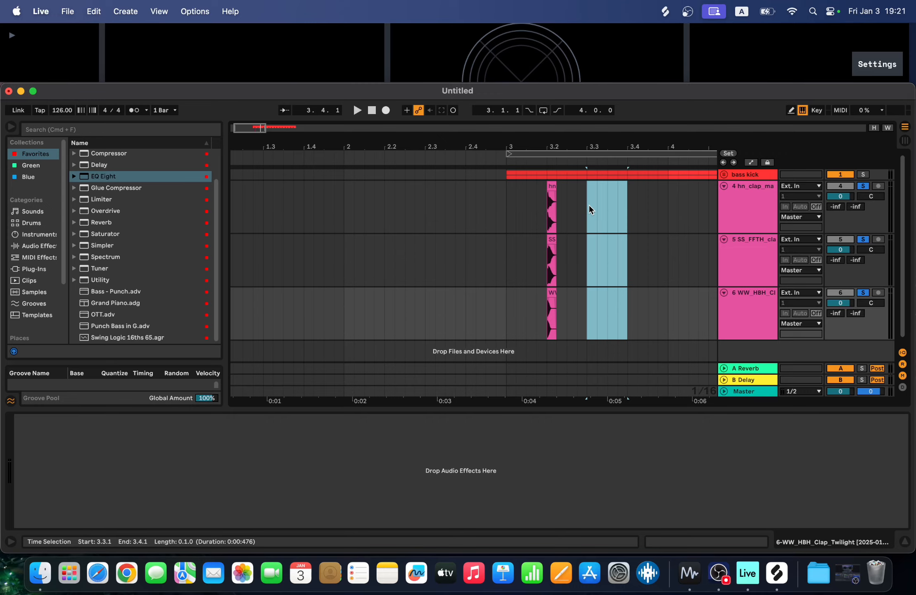
click(499, 206)
key(space)
scroll(631, 247, right, 3)
key(space)
Duplicate the two-beat section from 3.2.1 to 3.4.1 seven times on the clap tracks and listen with the bass kick
drag(554, 198, 474, 297)
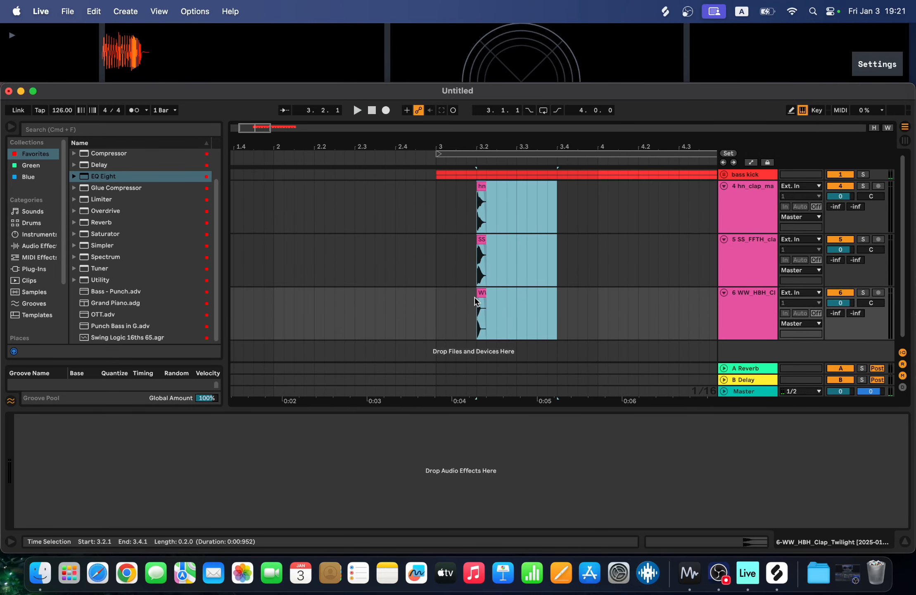
key(super+d)
key(super+d)
key(super+d)
key(super+d)
key(super+d)
key(super+d)
key(super+d)
scroll(637, 309, down, 4)
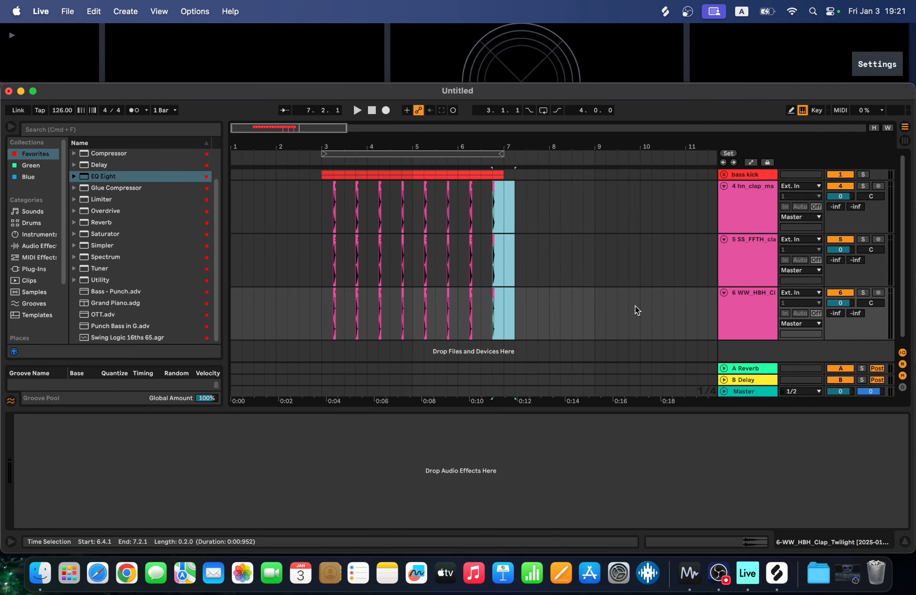
click(335, 240)
key(space)
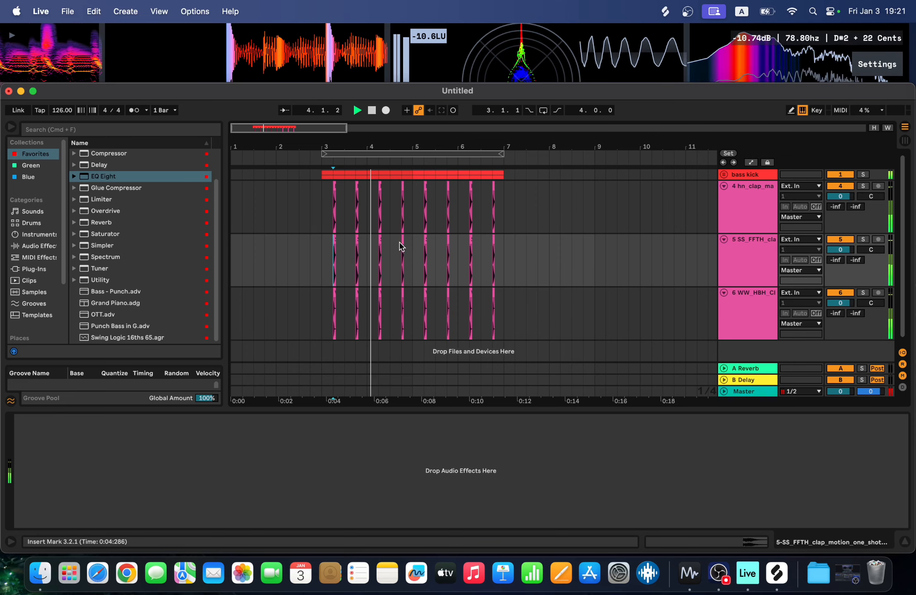
Group the three clap tracks as drums and set the group's volume to -12 dB
click(757, 207)
shift+click(753, 268)
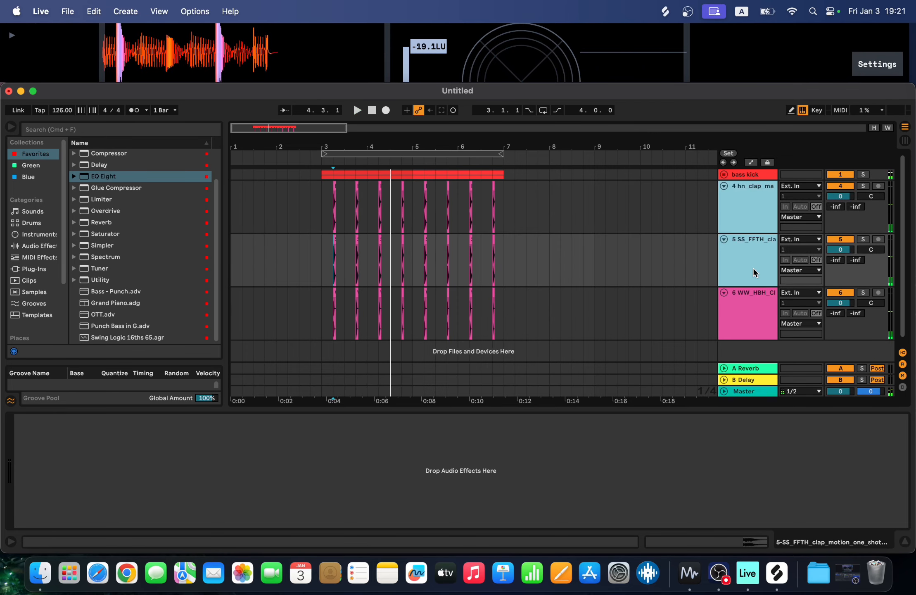
shift+click(753, 313)
key(super+g)
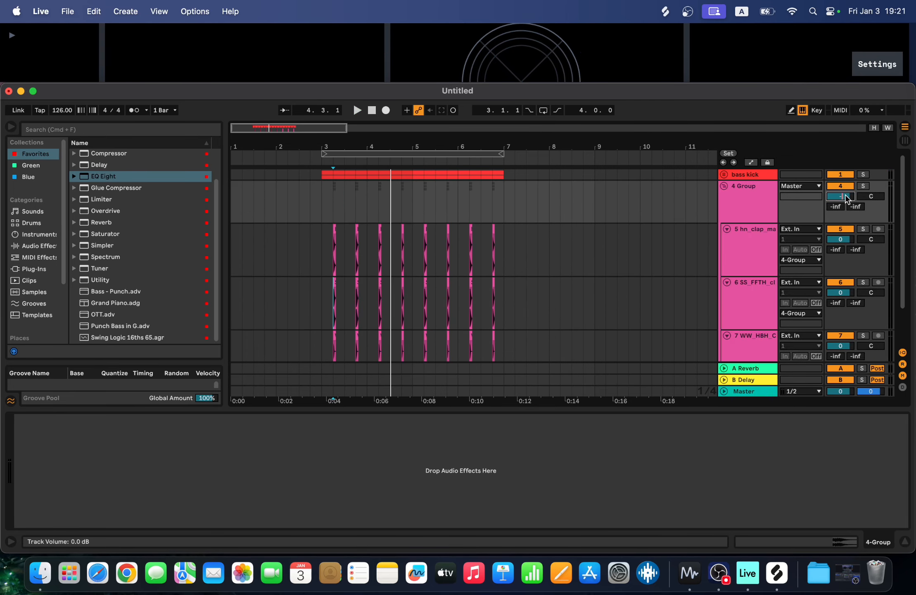
click(846, 196)
text(-1)
text(2)
key(Return)
Colour the drums group cyan and assign that colour to its grouped tracks and clips
right_click(760, 203)
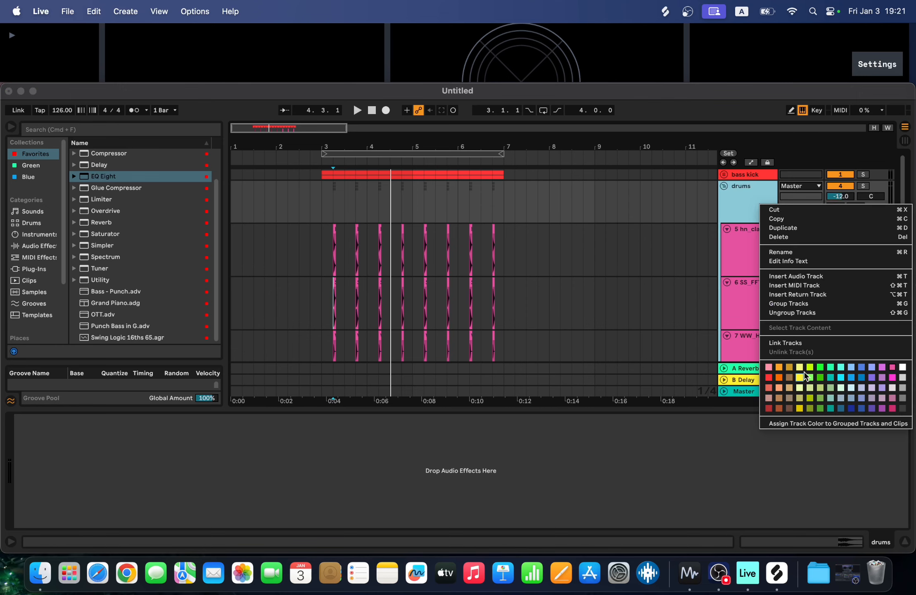
click(851, 378)
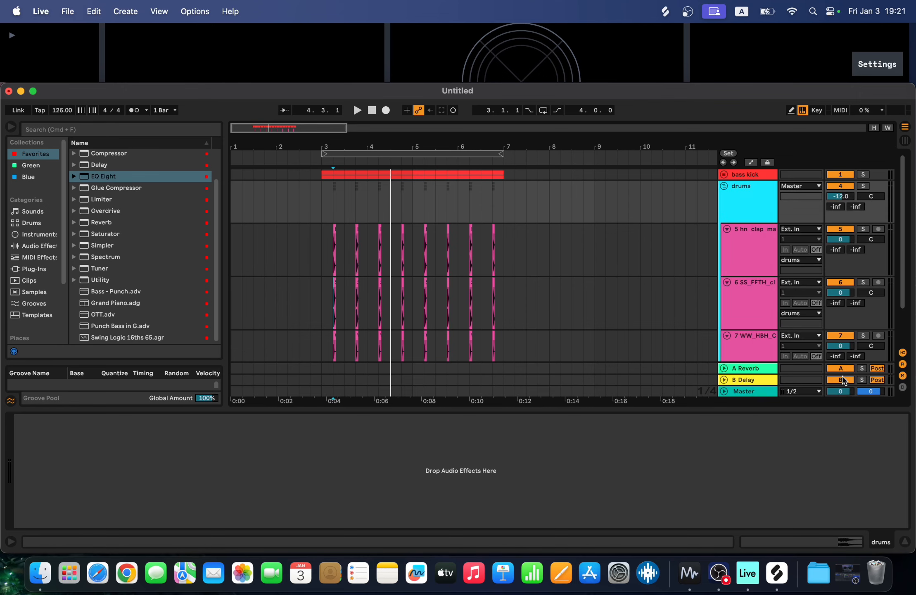
right_click(761, 207)
click(813, 431)
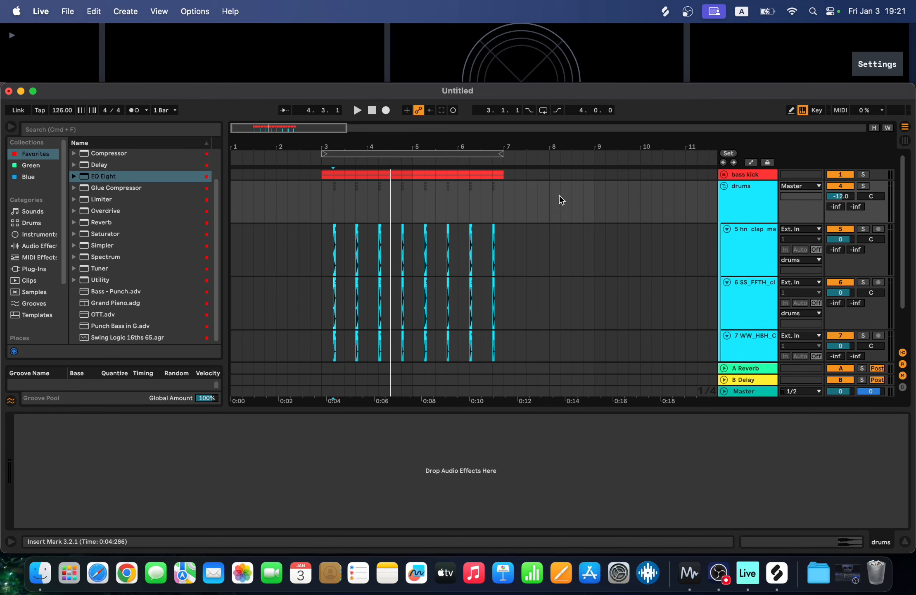
Duplicate the WW_HBH clap track within the drums group and delete the clips on the copy
scroll(481, 320, down, 1)
click(322, 202)
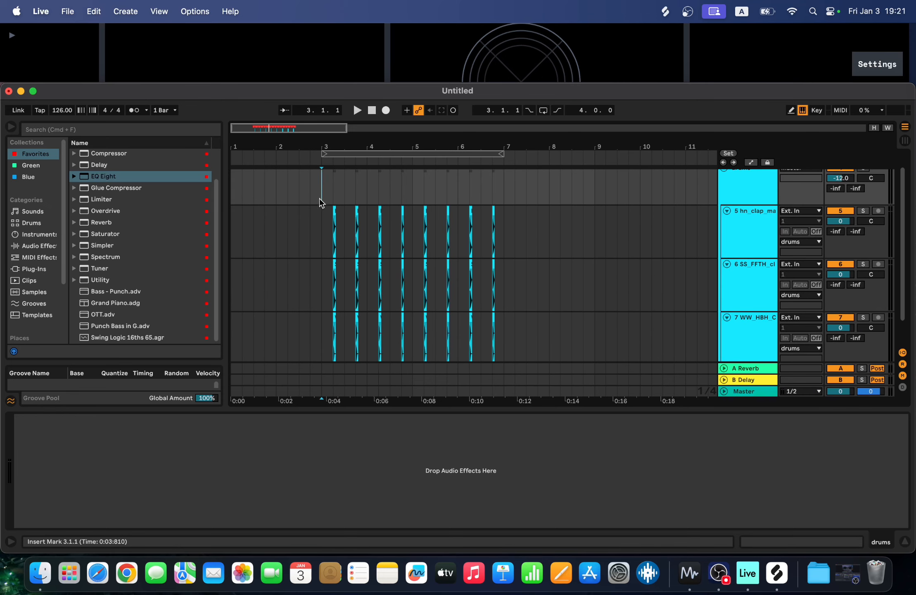
scroll(764, 256, up, 1)
scroll(764, 255, down, 3)
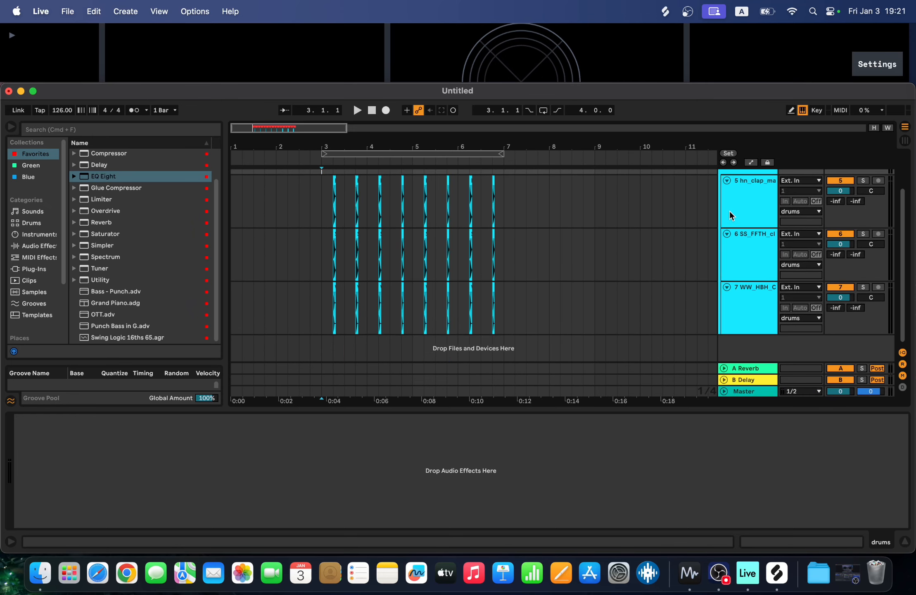
click(754, 304)
key(super+d)
click(323, 327)
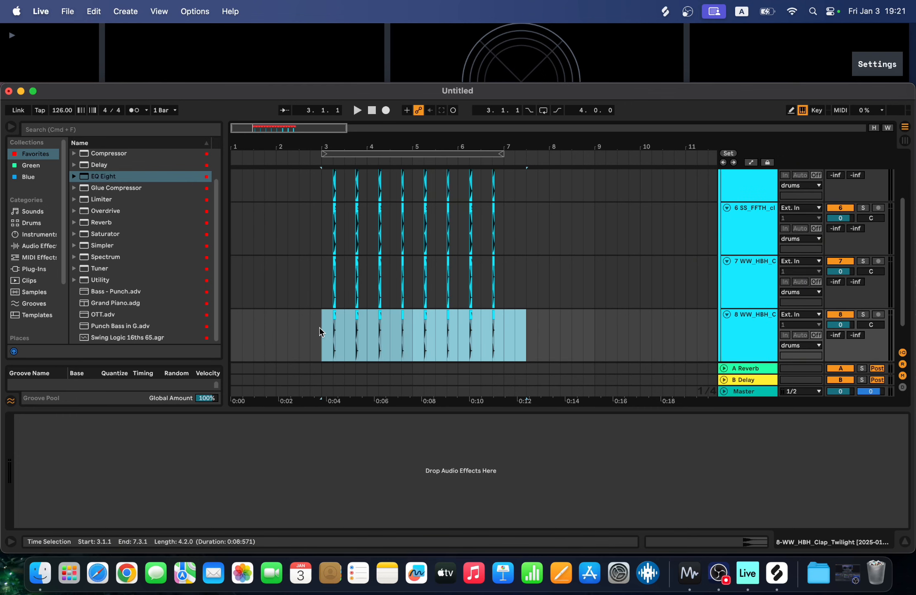
key(Delete)
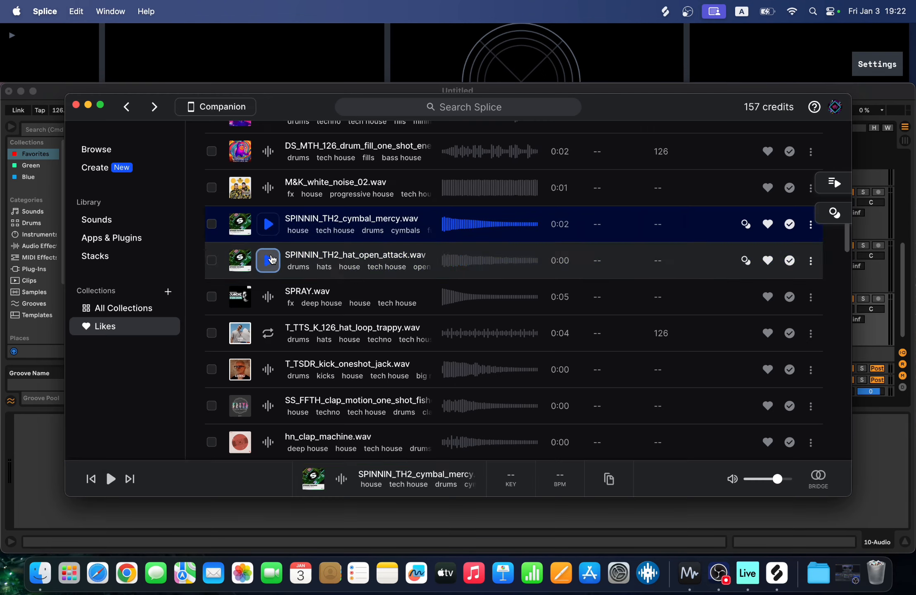
Bring the SPINNIN_TH2_hat_open_attack, ff_gth_hat_closed_straight and 027_Hi_Hat MIRRORSTECHNO samples from Splice onto tracks 8, 9 and 10 at 3.1.3
click(268, 262)
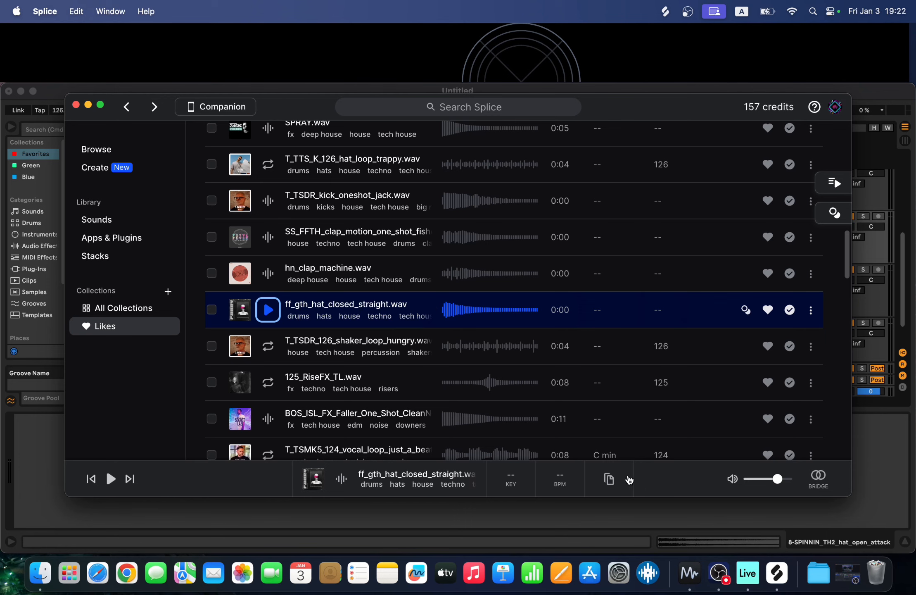
click(778, 572)
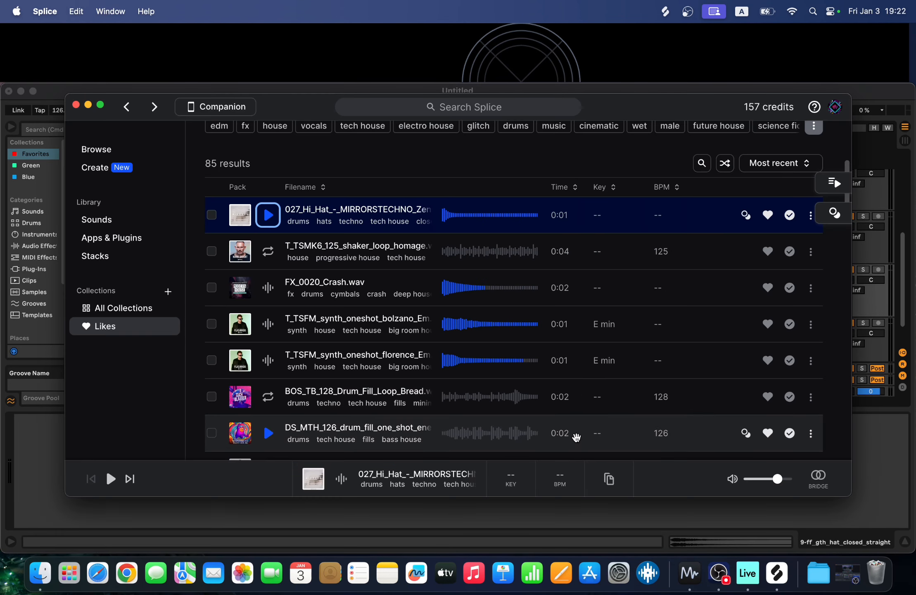
click(608, 479)
key(super+v)
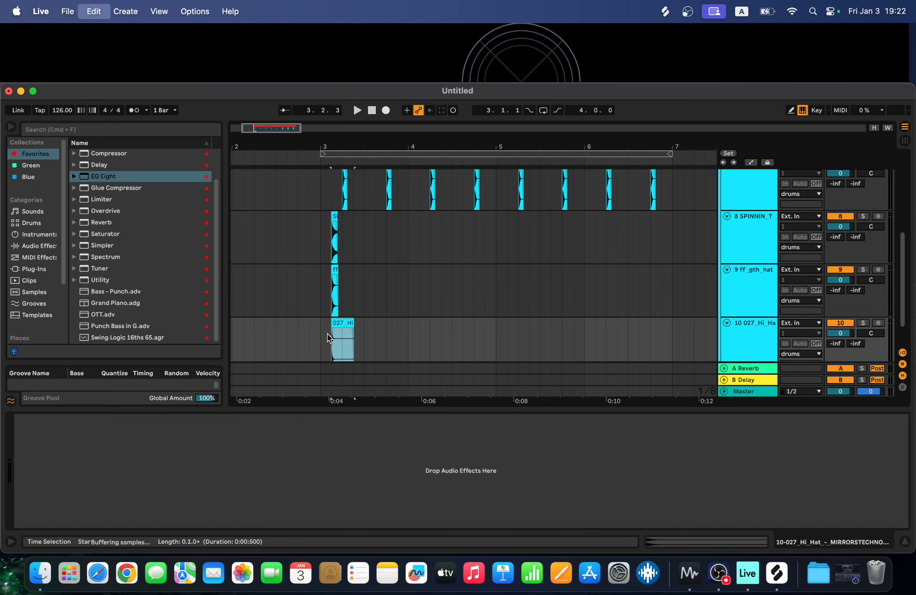
Trim the three hat clips to end at 3.1.4 and add fade-outs to shorten their tails
click(324, 325)
scroll(324, 325, up, 5)
scroll(491, 278, down, 2)
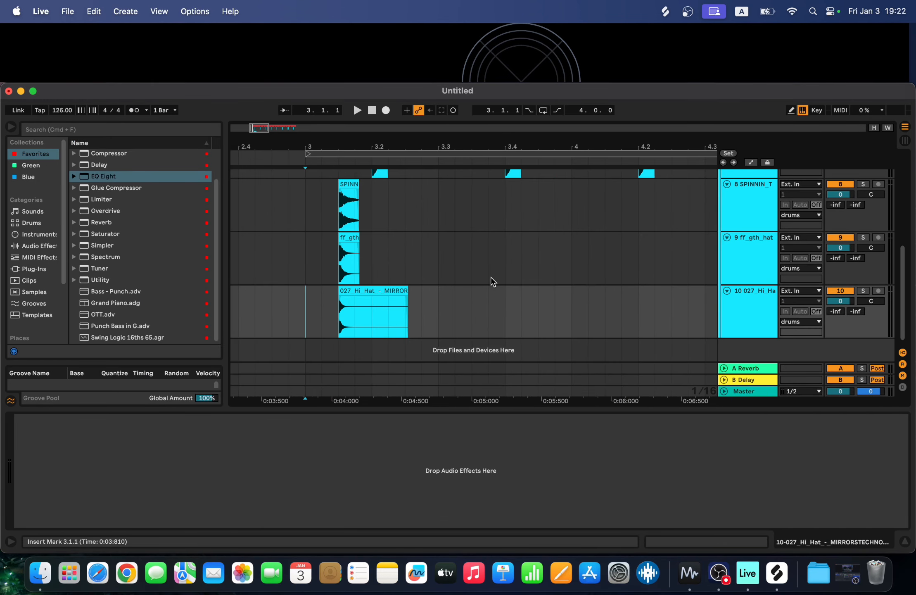
drag(407, 292, 357, 292)
drag(359, 238, 355, 238)
drag(359, 185, 354, 185)
drag(354, 192, 346, 192)
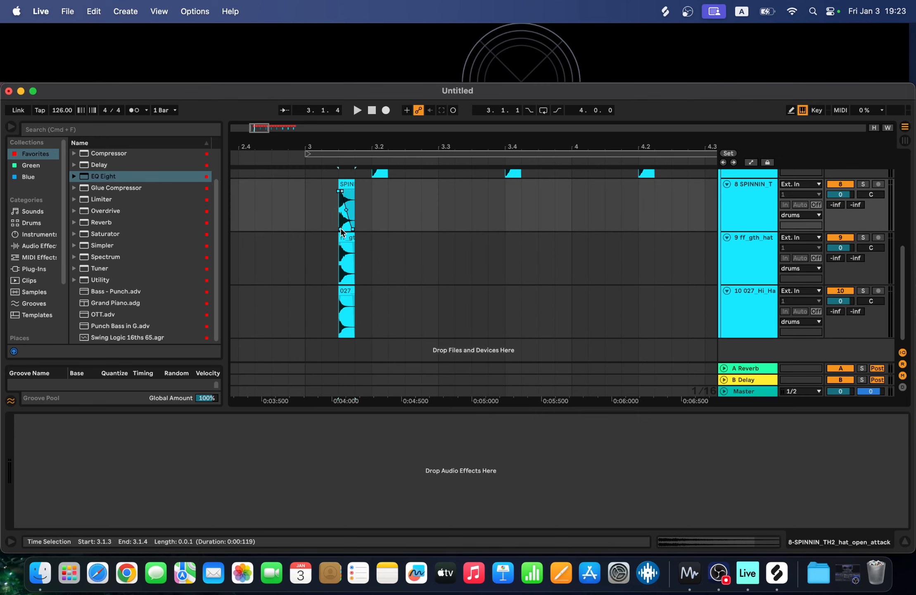
drag(354, 245, 346, 245)
click(353, 312)
Consolidate the three layered hat clips and duplicate their one-beat pattern twice, checking it in playback from bar 3
drag(354, 298, 310, 213)
click(350, 203)
click(306, 294)
key(space)
key(space)
key(super+d)
key(super+d)
click(309, 213)
key(space)
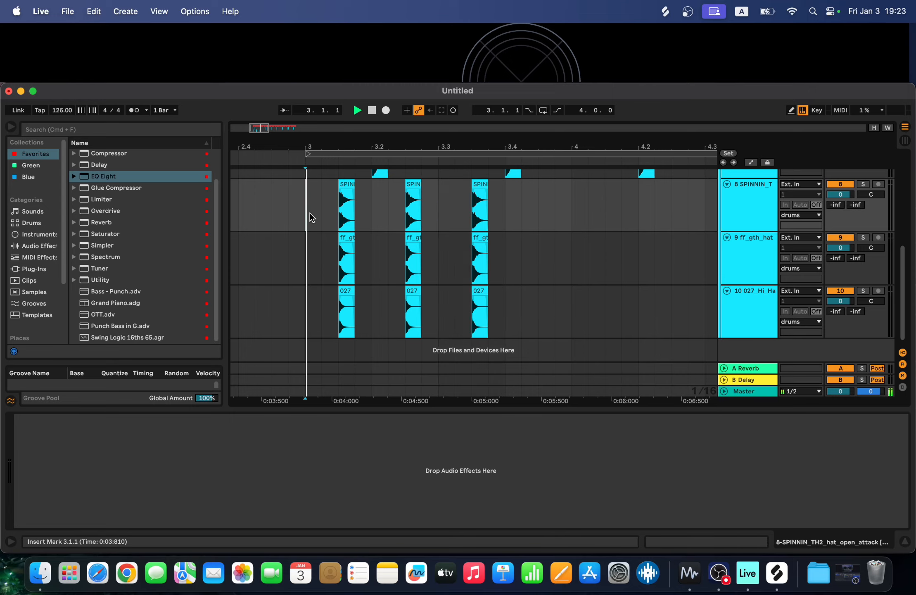
key(space)
Duplicate the one-beat hat pattern thirteen more times on all three hat tracks so it runs to 7.1.1
drag(505, 304, 444, 210)
key(super+d)
key(super+d)
key(super+d)
key(super+d)
key(super+d)
key(super+d)
key(super+d)
key(super+d)
key(super+d)
key(super+d)
key(super+d)
key(super+d)
key(super+d)
scroll(643, 248, down, 5)
scroll(702, 256, up, 3)
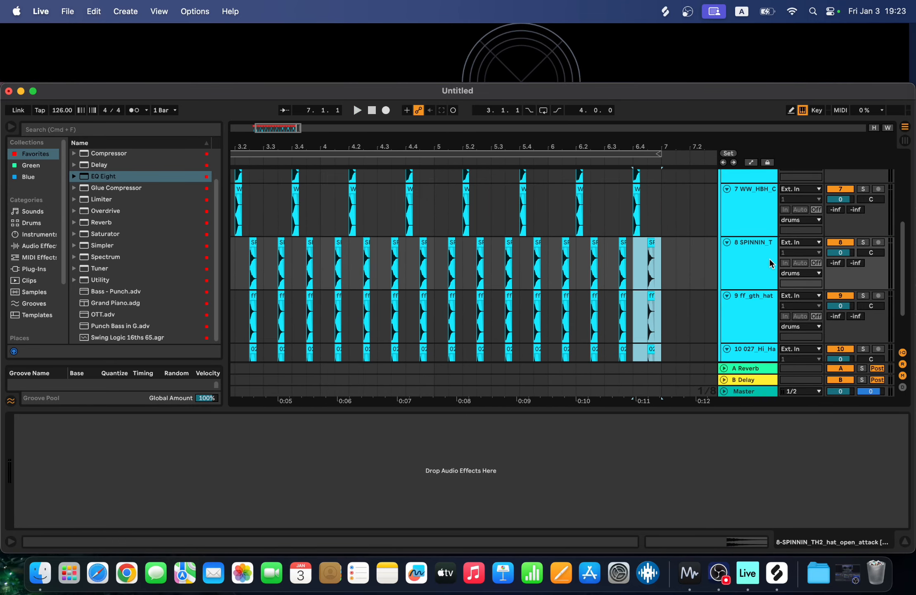
Fold the three hat tracks and three clap tracks in the drums group while playing the groove from bar 3
click(727, 243)
click(727, 254)
click(726, 266)
scroll(595, 271, left, 10)
click(456, 242)
key(space)
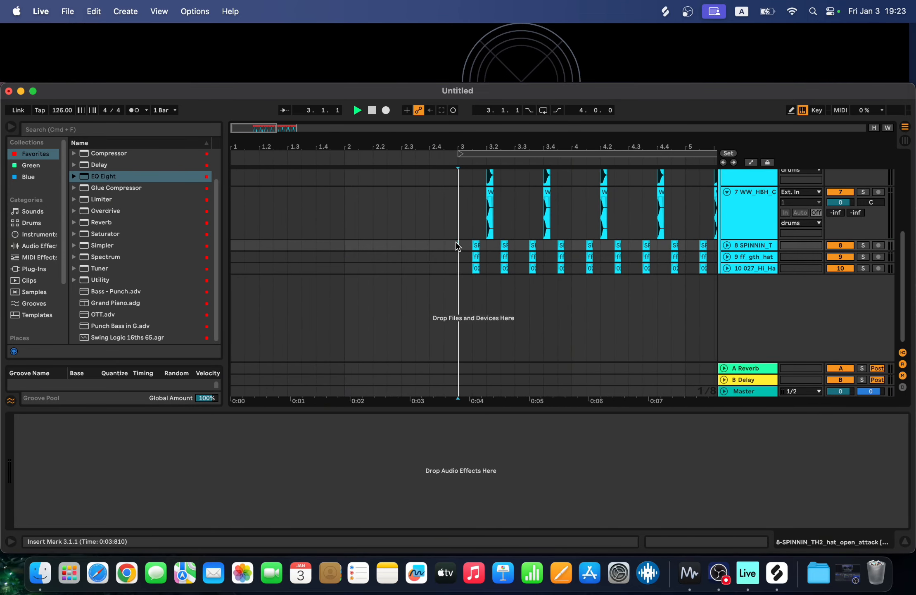
scroll(733, 236, up, 5)
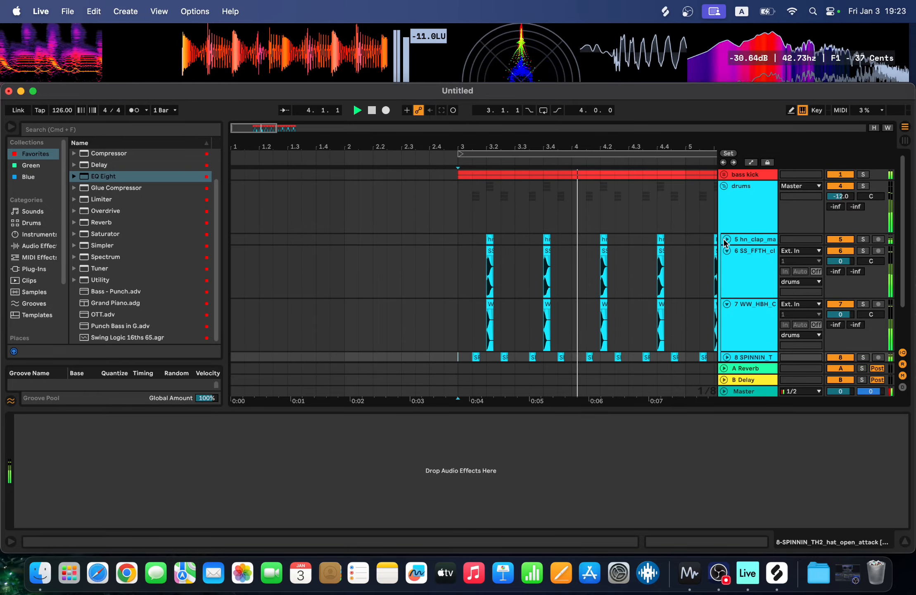
click(727, 251)
click(726, 262)
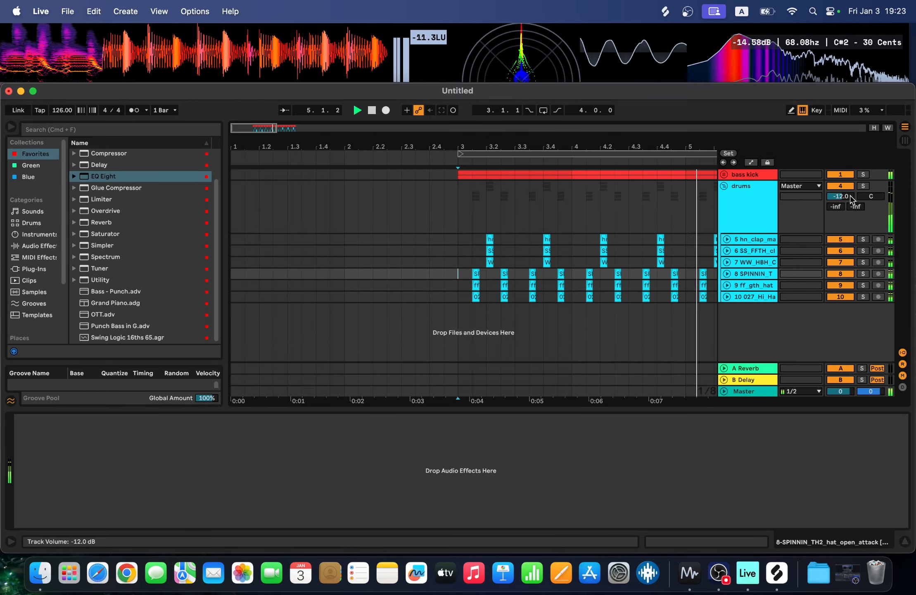
Show the session mixer without its input/output section, solo the drums group and start playback
key(Tab)
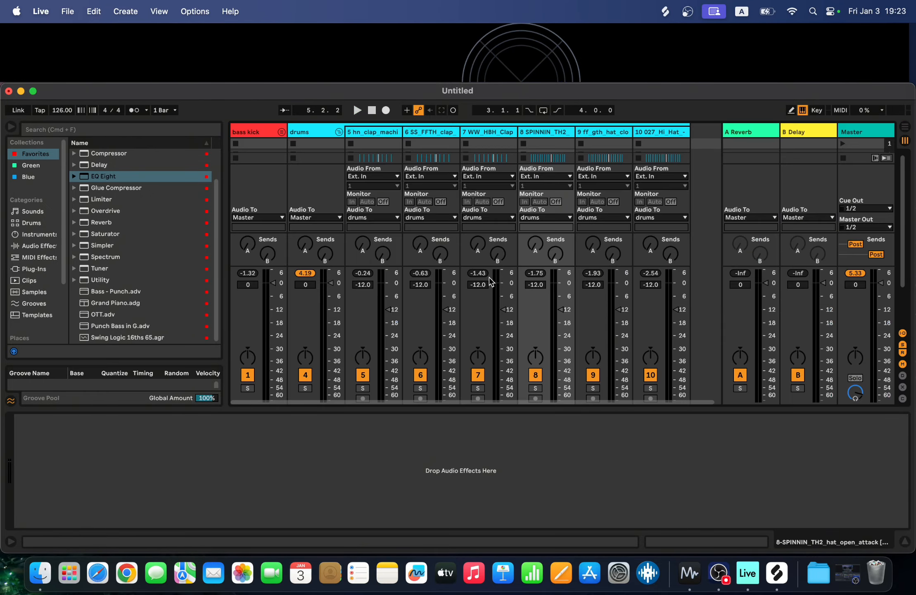
key(super+alt+i)
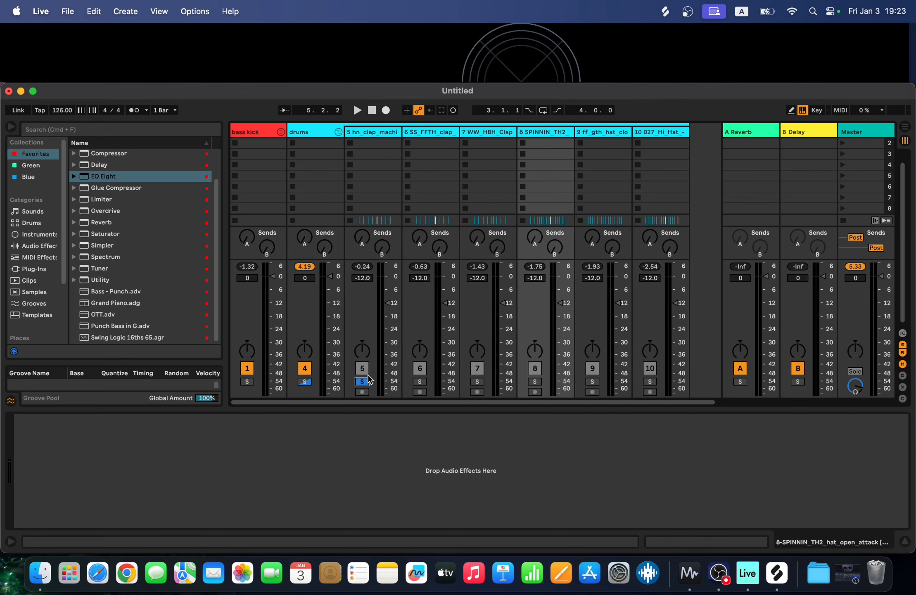
click(304, 382)
key(space)
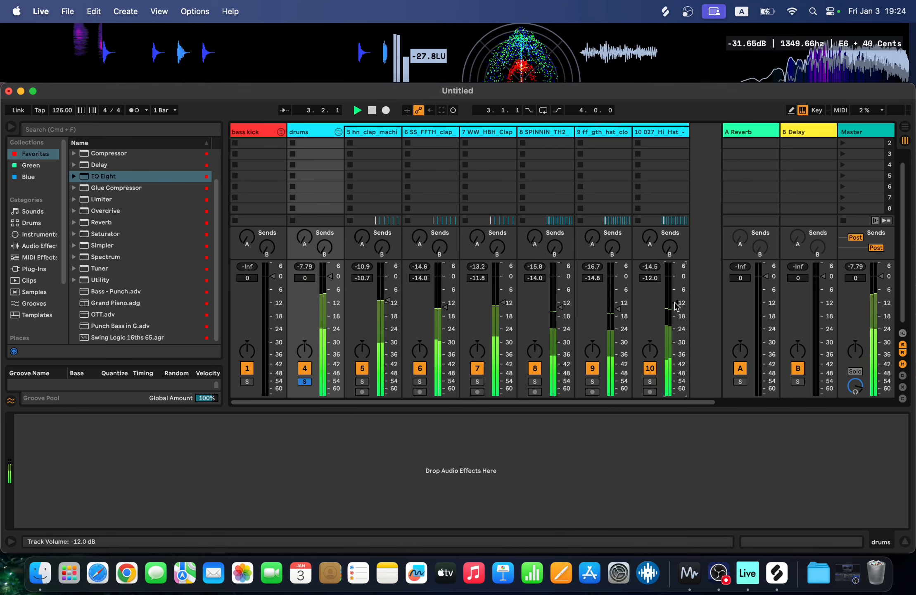
Set the SS_FFTH clap track's volume to -10.7 dB and unfold the bass kick group
drag(446, 307, 446, 300)
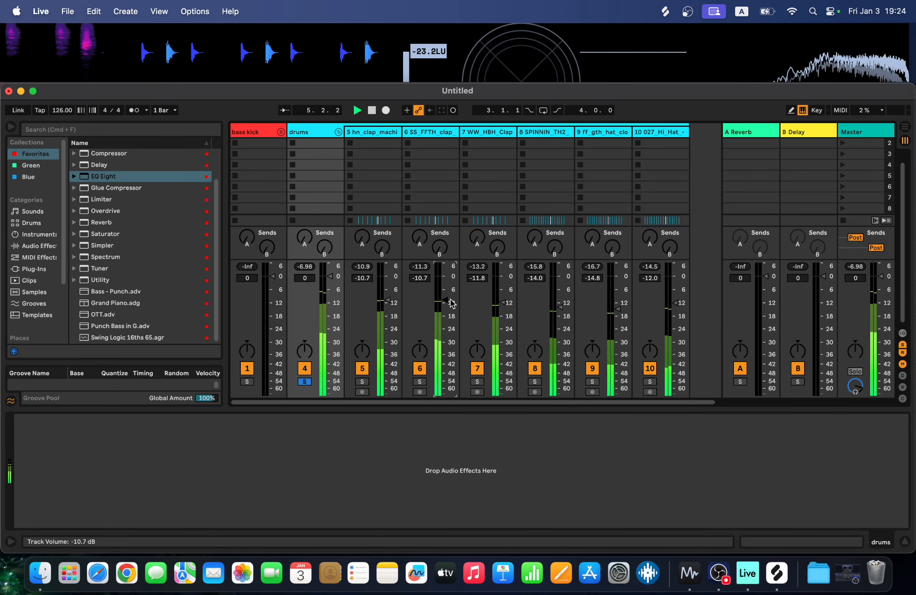
click(503, 303)
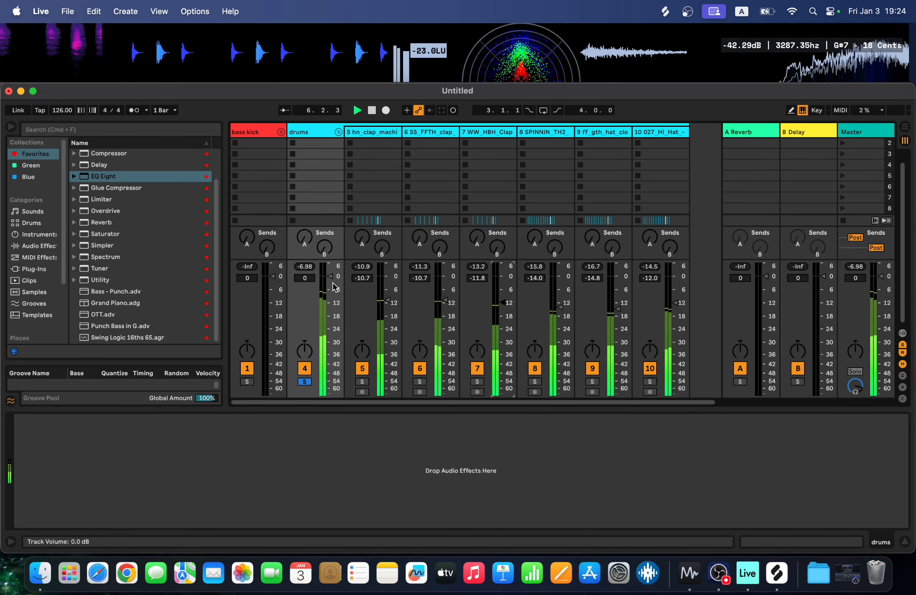
click(281, 132)
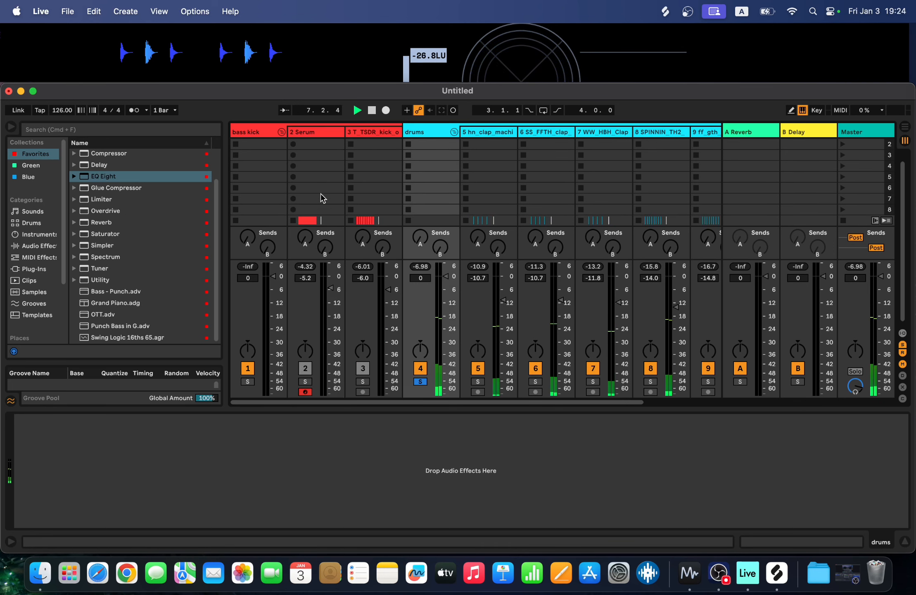
key(space)
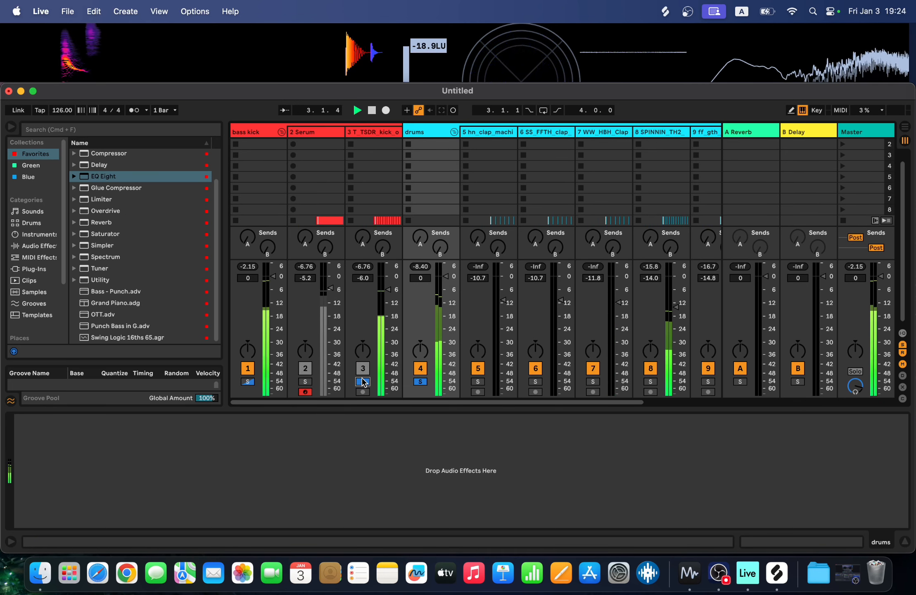
Balance the drums against the soloed kick: claps at -8.8, -10.2 and -11.5 dB, hats at -12.6, -11.5 and -7.0 dB
key(space)
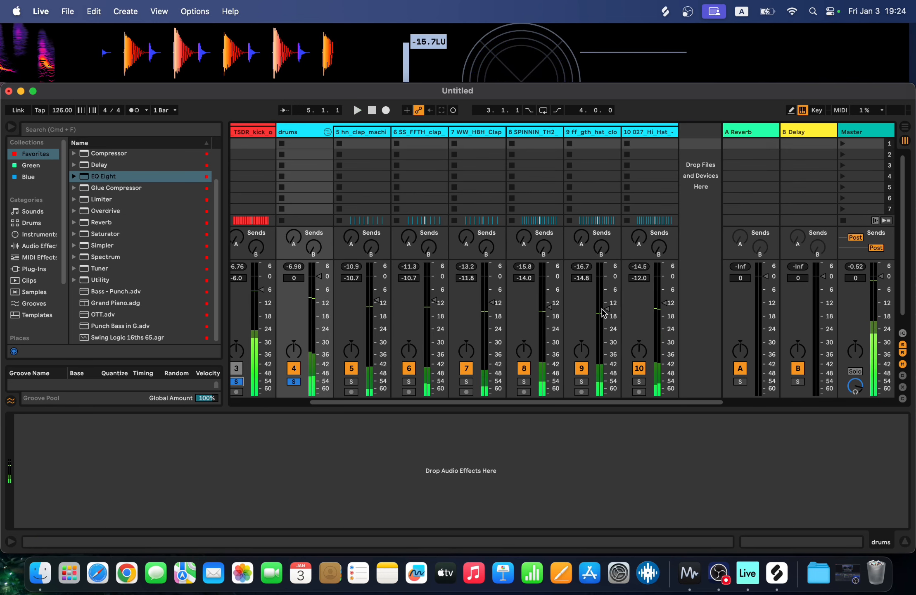
drag(606, 309, 606, 306)
key(space)
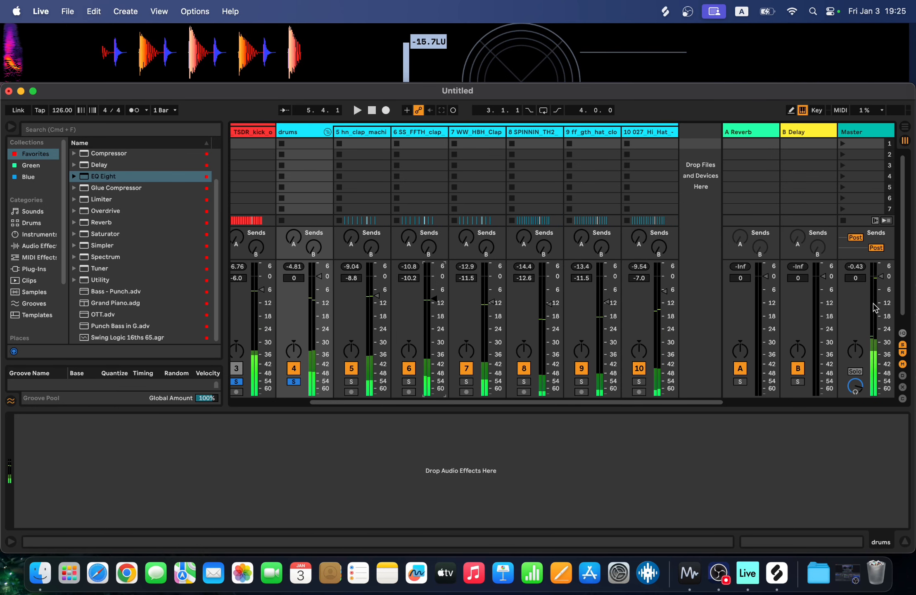
key(space)
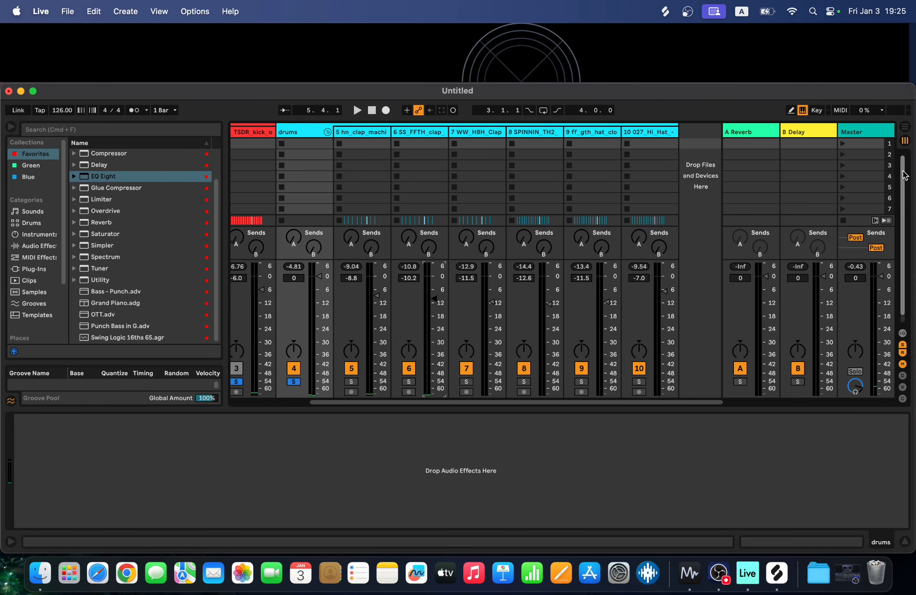
Return to the arrangement, add a Glue Compressor to the drums group and adjust its attack and release
key(Tab)
key(space)
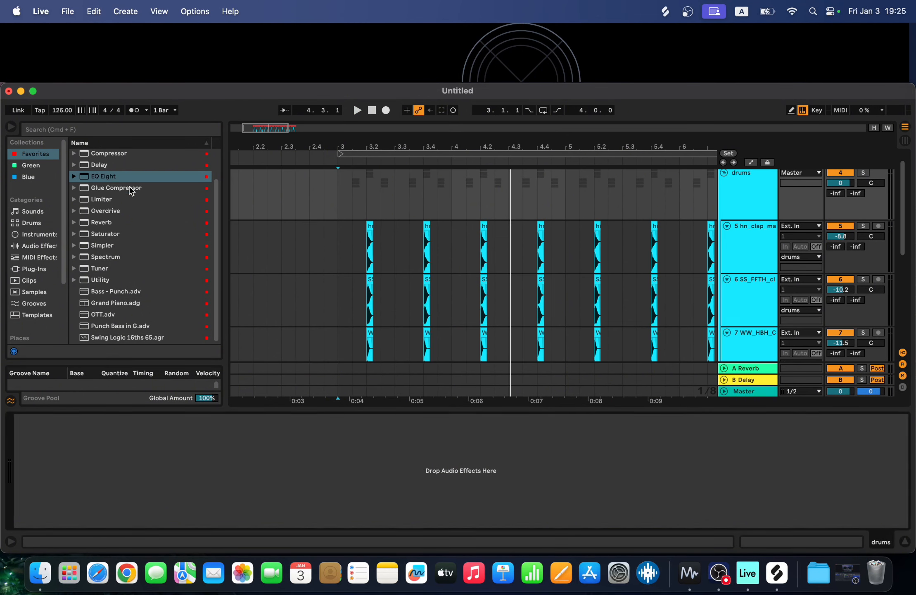
double_click(130, 187)
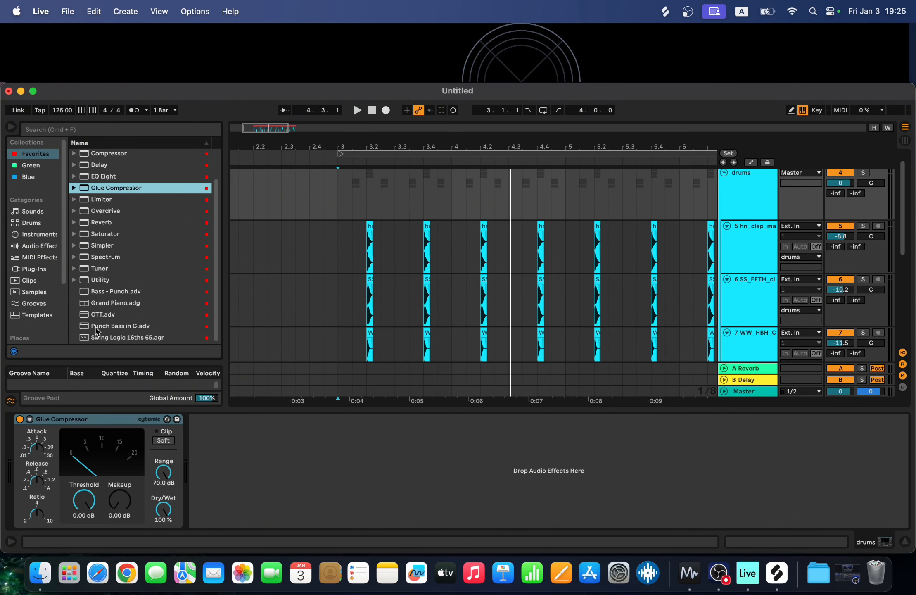
click(37, 449)
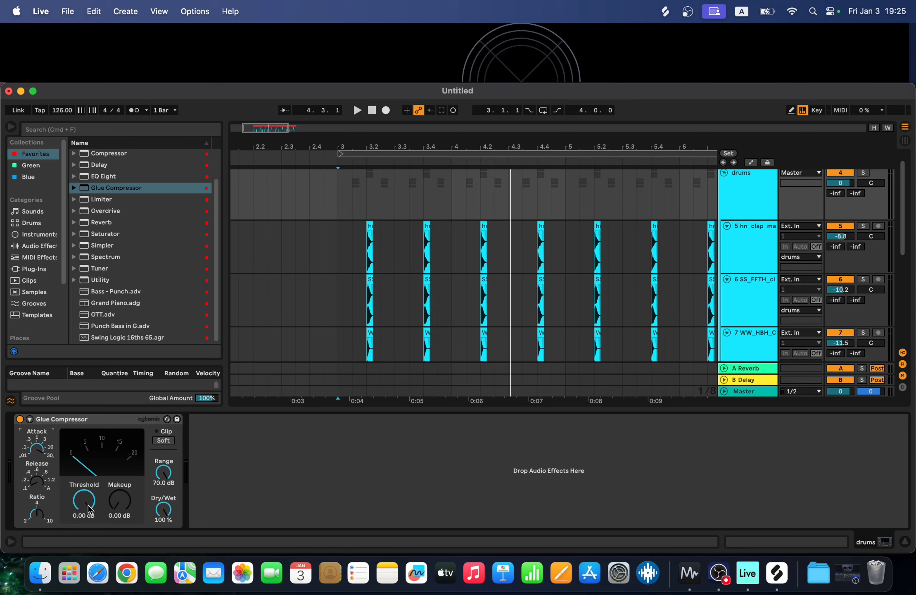
Solo the drums group during playback and set the Glue Compressor's threshold to -21.6 dB and makeup to 0.95 dB
key(space)
scroll(411, 331, up, 1)
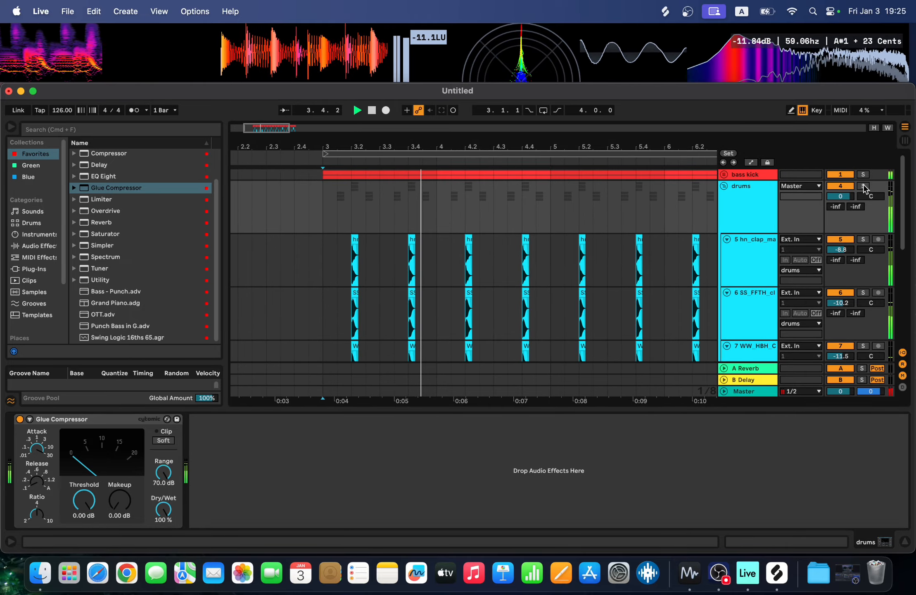
click(864, 186)
drag(84, 501, 84, 541)
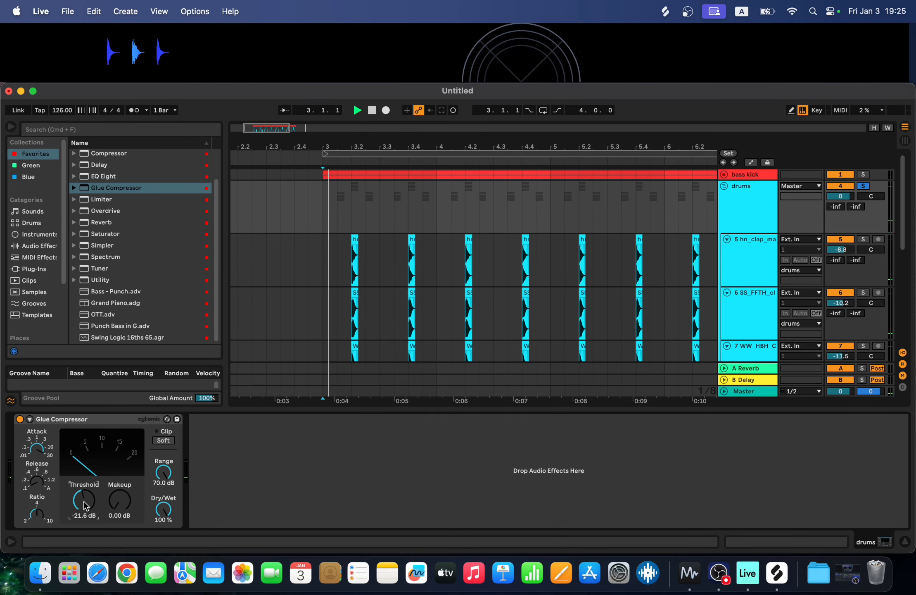
drag(119, 503, 119, 498)
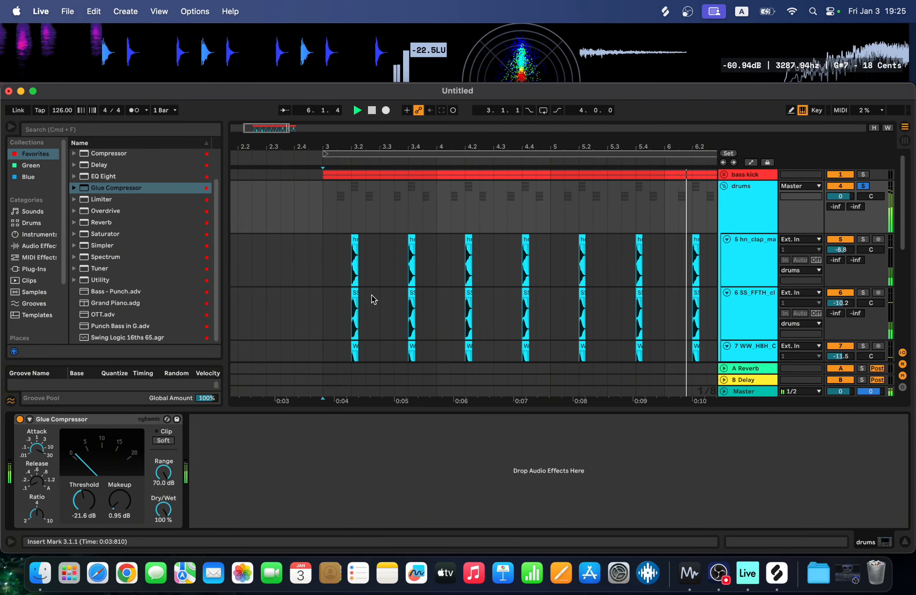
Load the ValhallaRoom reverb on the drums group and raise its decay to 100 s for auditioning
click(28, 178)
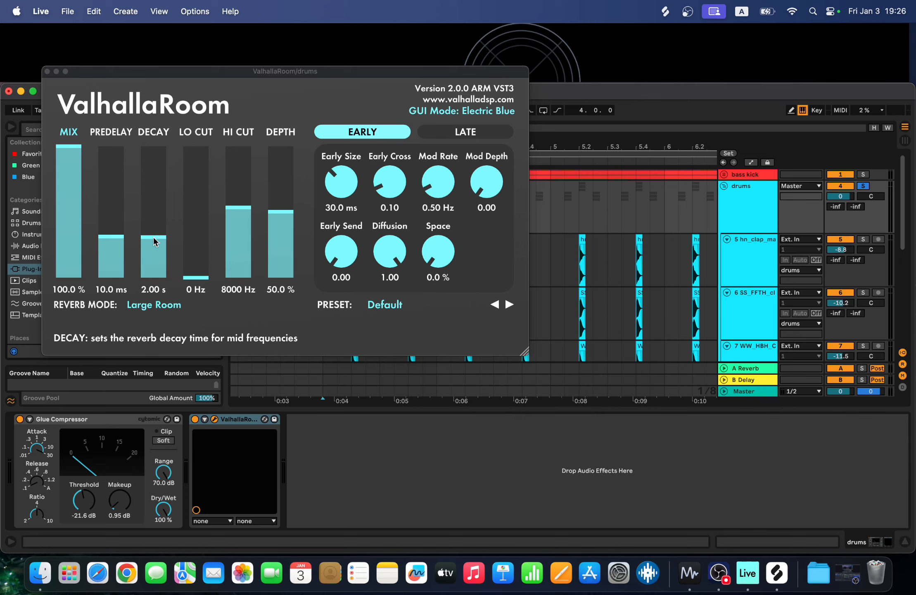
drag(153, 237, 154, 122)
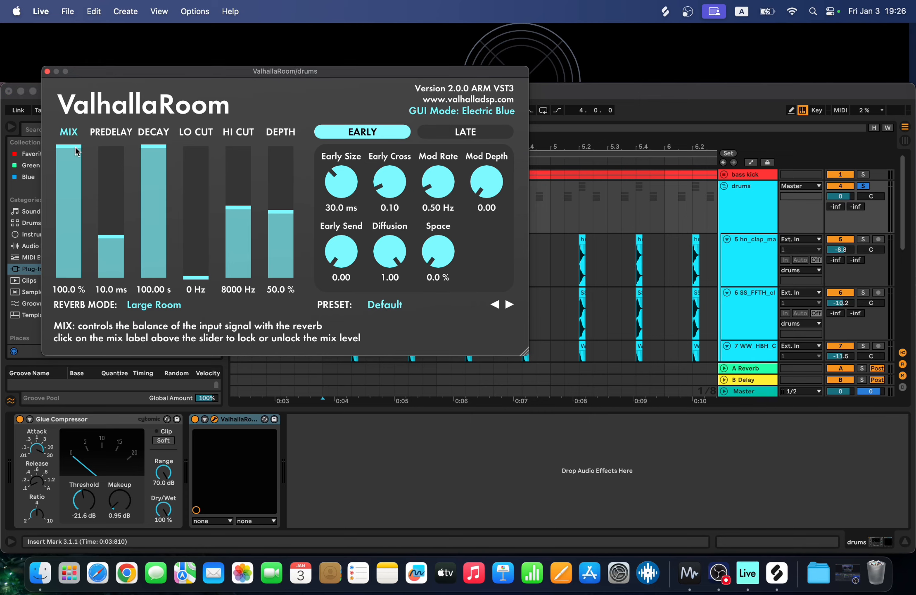
drag(252, 72, 320, 203)
click(323, 207)
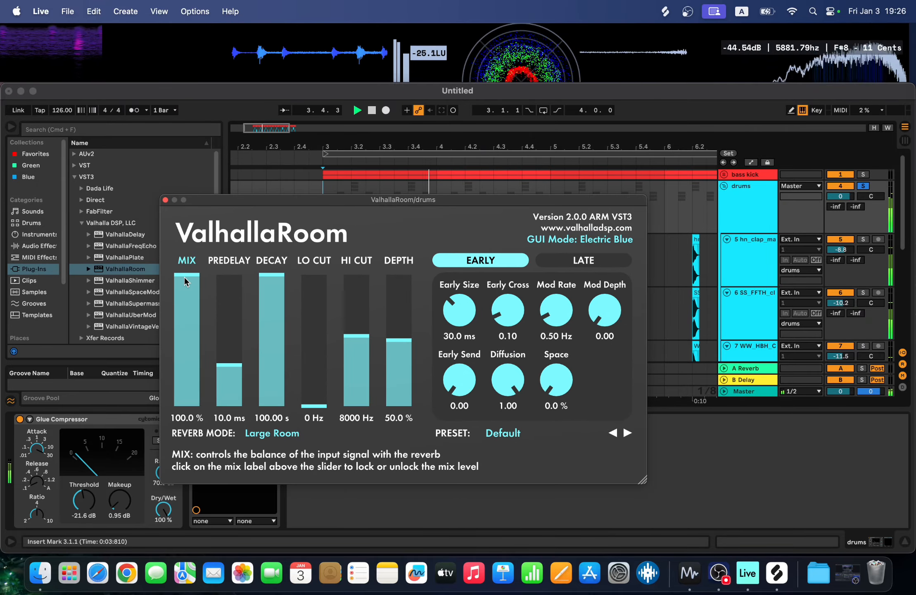
Set the ValhallaRoom mix to about 10.6 % and its decay to about 1.25 s while listening
drag(184, 277, 186, 401)
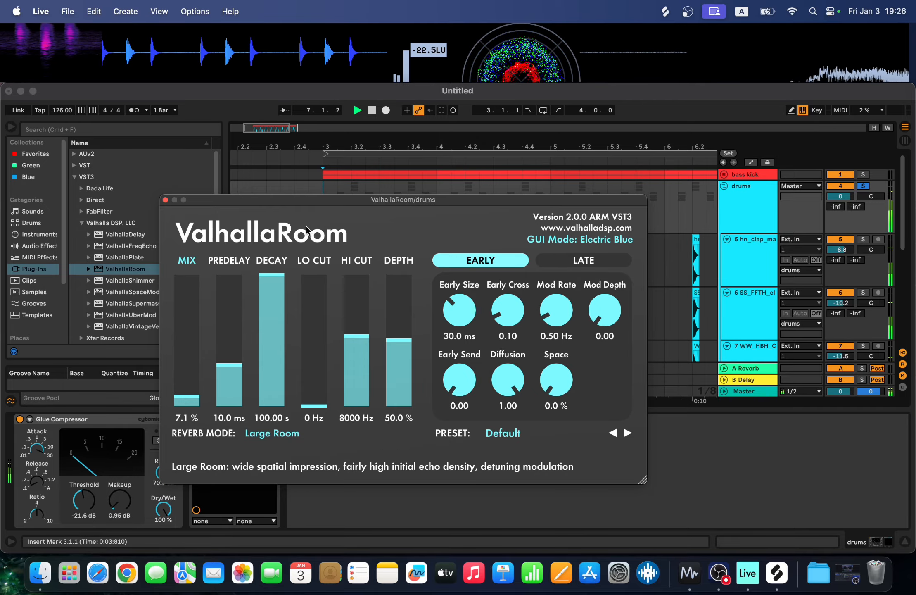
drag(279, 282, 280, 371)
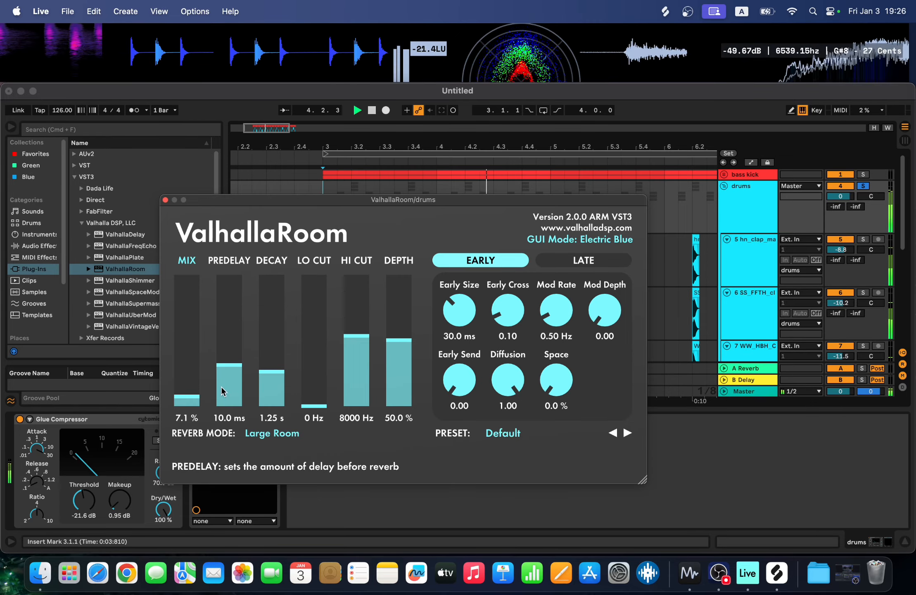
drag(194, 400, 194, 399)
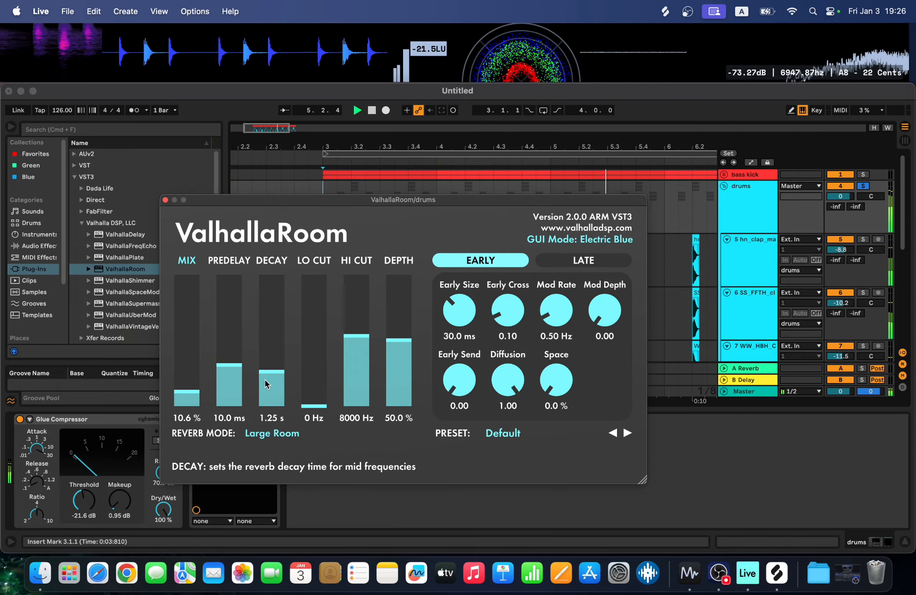
drag(268, 383, 269, 384)
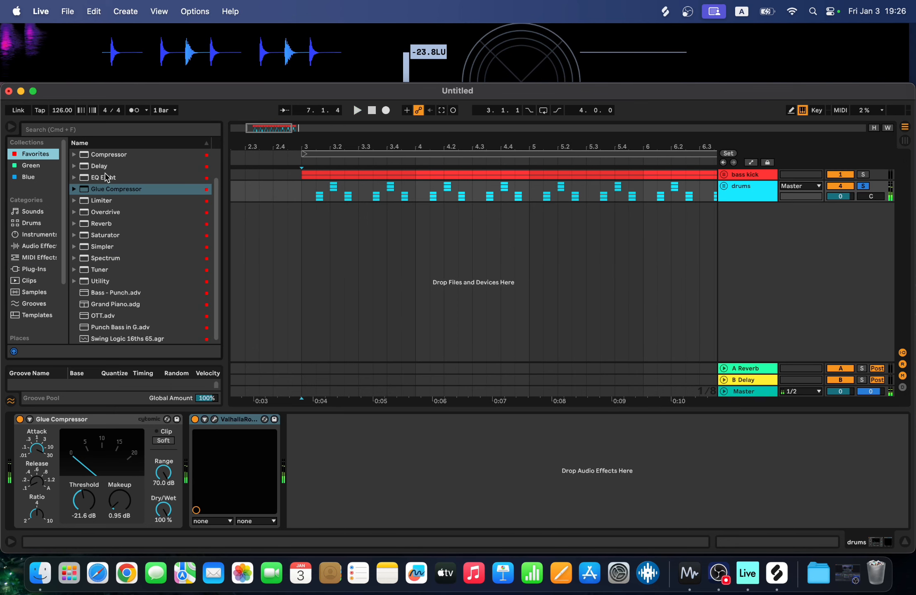
Add an EQ Eight to the drums group with a gentle low cut at 255 Hz and a 2.11 dB high shelf at 5.05 kHz
double_click(104, 178)
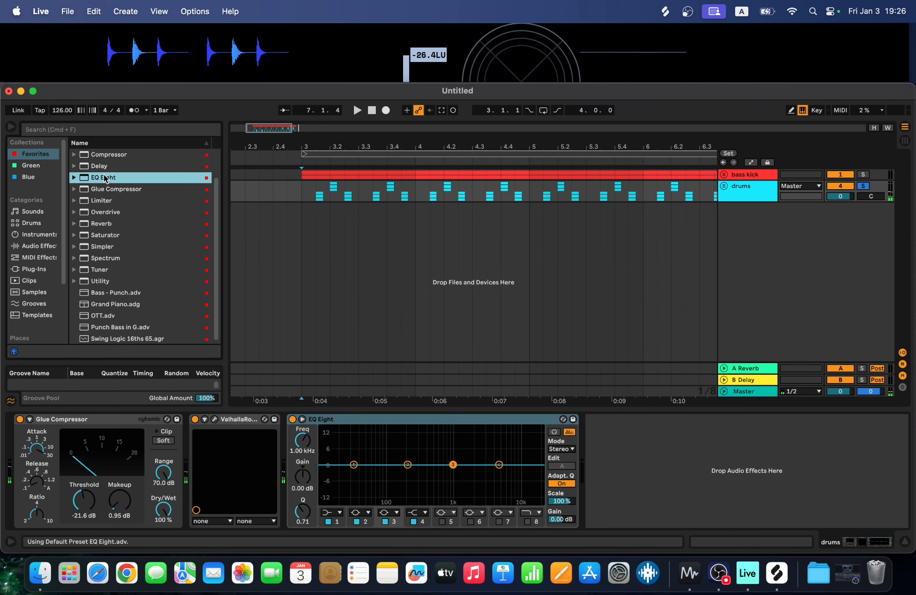
click(339, 512)
click(328, 440)
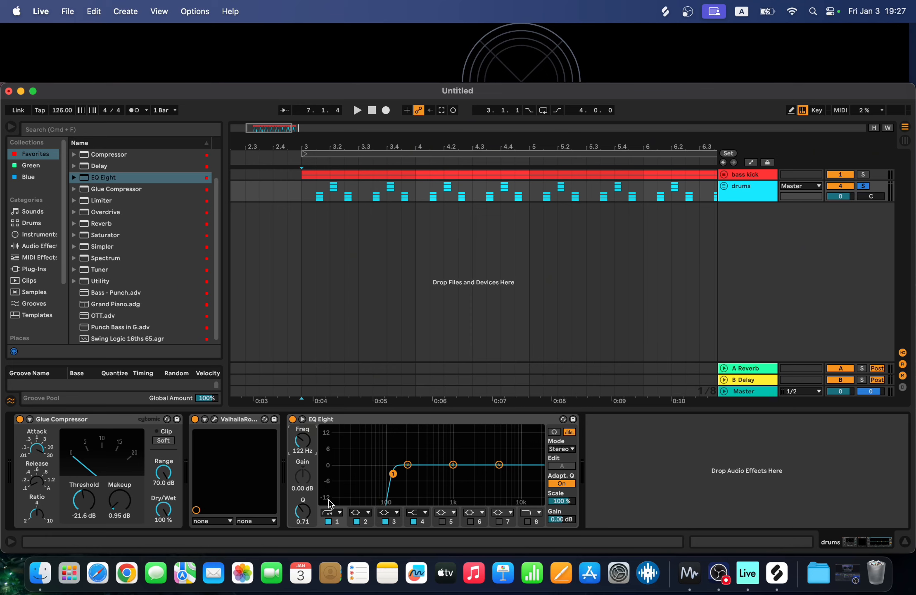
click(327, 513)
click(327, 458)
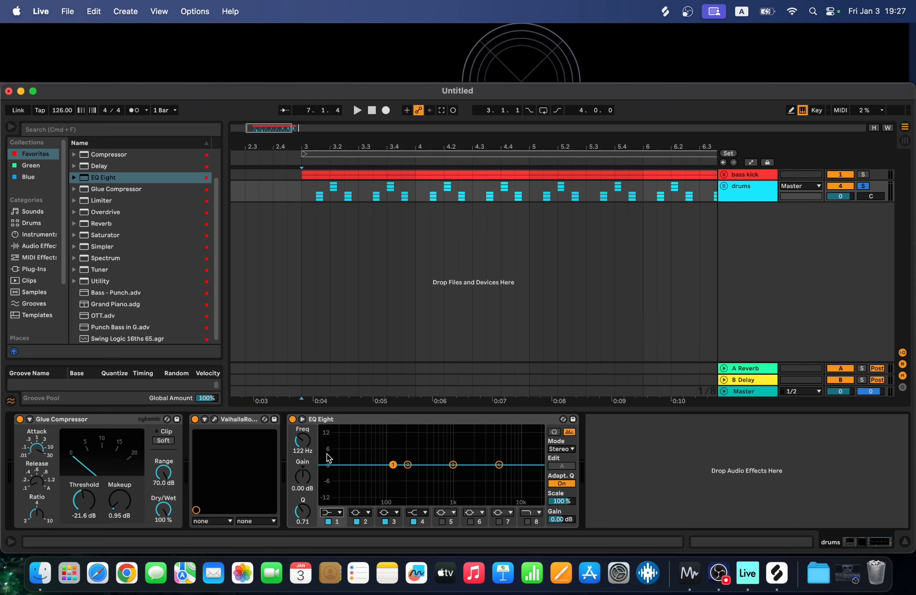
click(339, 513)
click(334, 449)
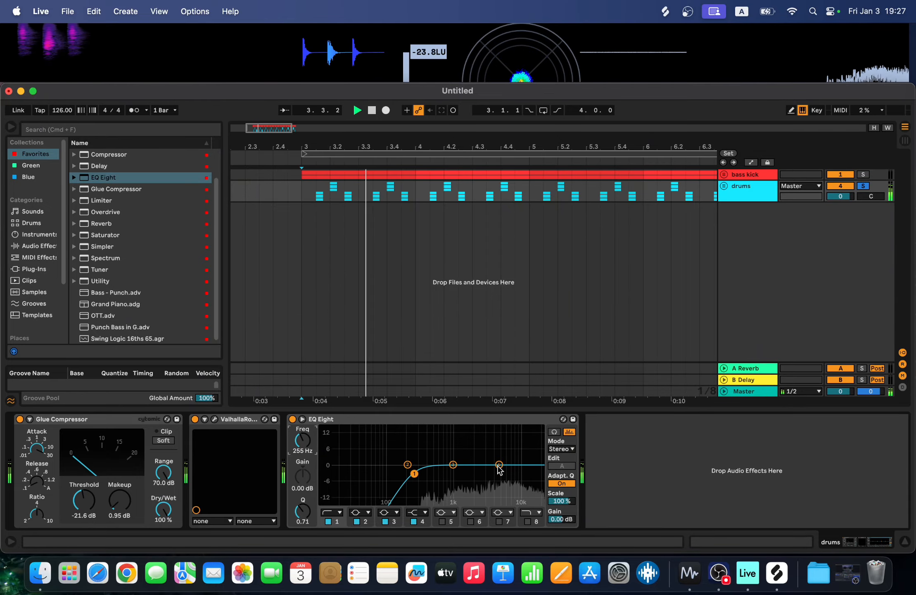
drag(499, 465, 499, 459)
Lower the ff_gth hat to -13.2 dB, the SS_FFTH clap to -12.4 dB and the hn_clap track to -13.4 dB
key(Tab)
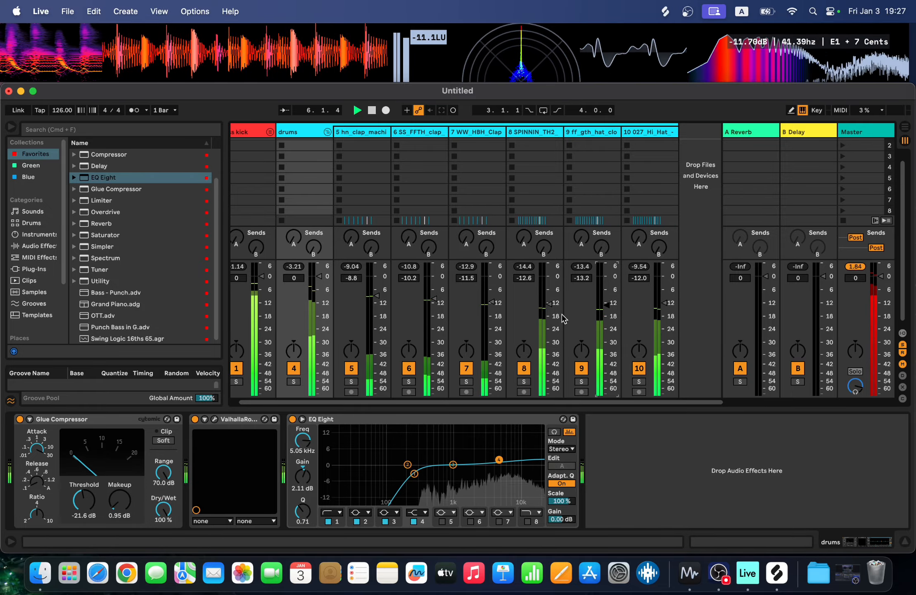
drag(606, 303, 606, 306)
drag(434, 299, 436, 306)
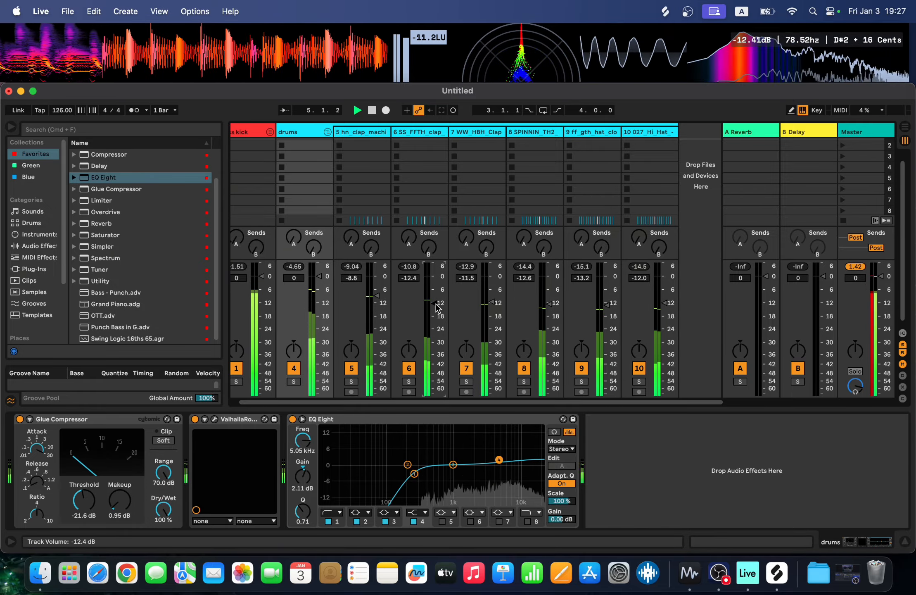
drag(377, 295, 380, 306)
key(Tab)
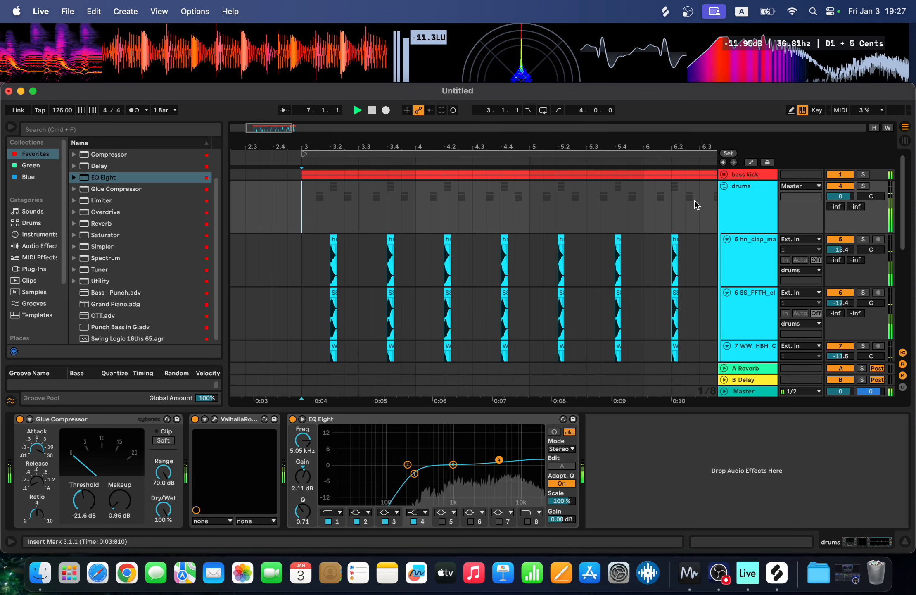
Fold the drums group and insert three new audio tracks below it
click(724, 187)
right_click(771, 237)
click(770, 236)
Copy T_TSDR_126_shaker_loop_hungry from the Splice likes and paste it on the first new audio track at 3.1.1
key(super+Tab)
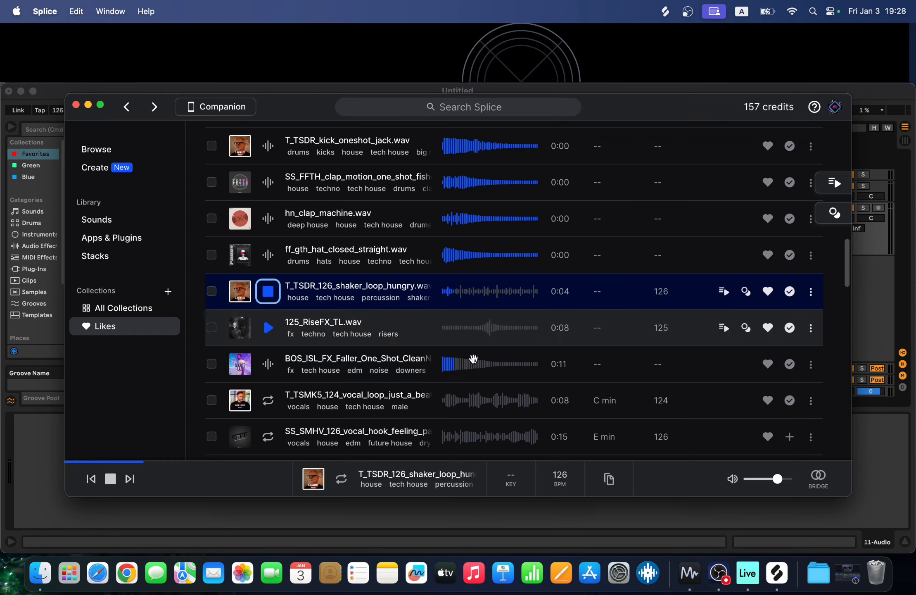
click(609, 479)
key(super+Tab)
click(348, 235)
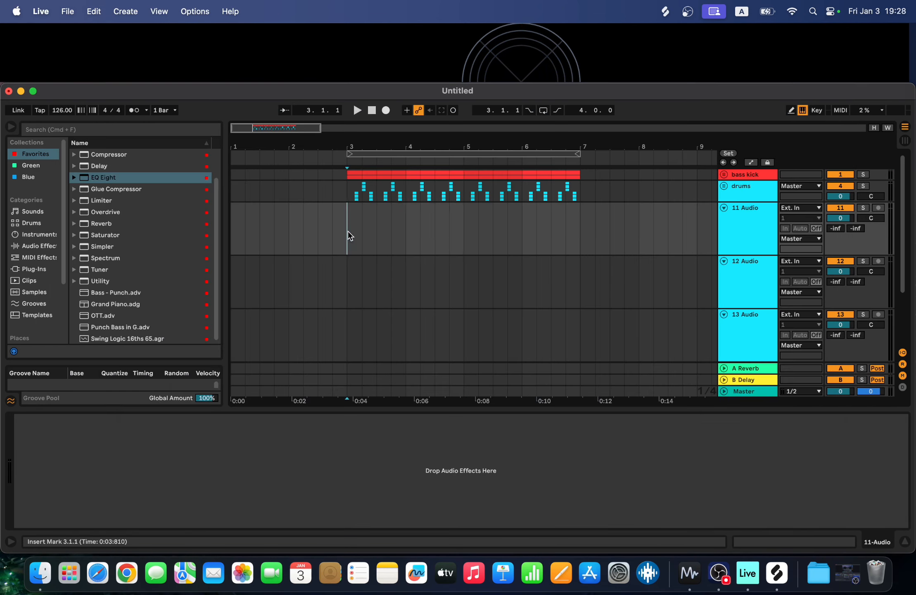
key(super+v)
click(379, 208)
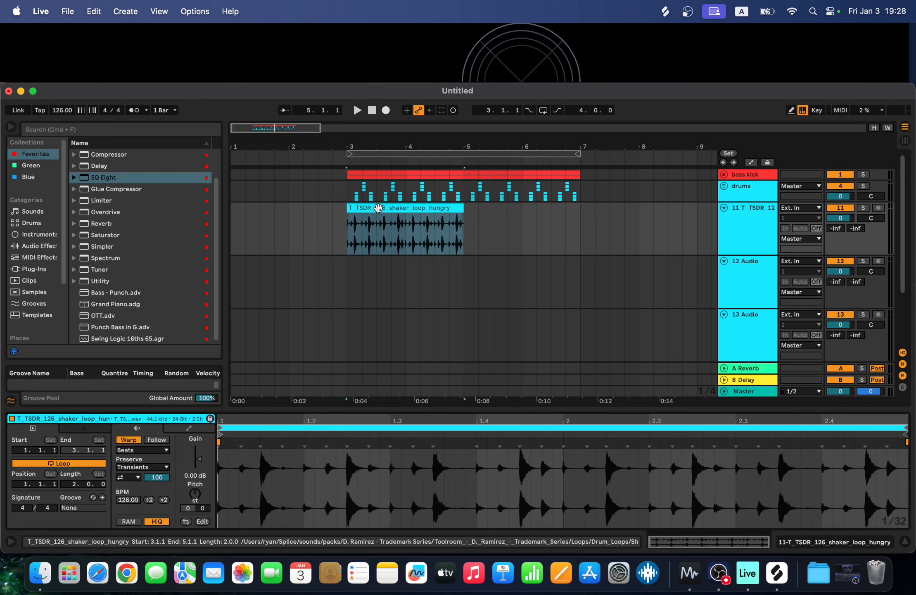
Set the pasted shaker loop's warp mode to Pro and lower its track volume to -16 dB
click(163, 450)
click(155, 505)
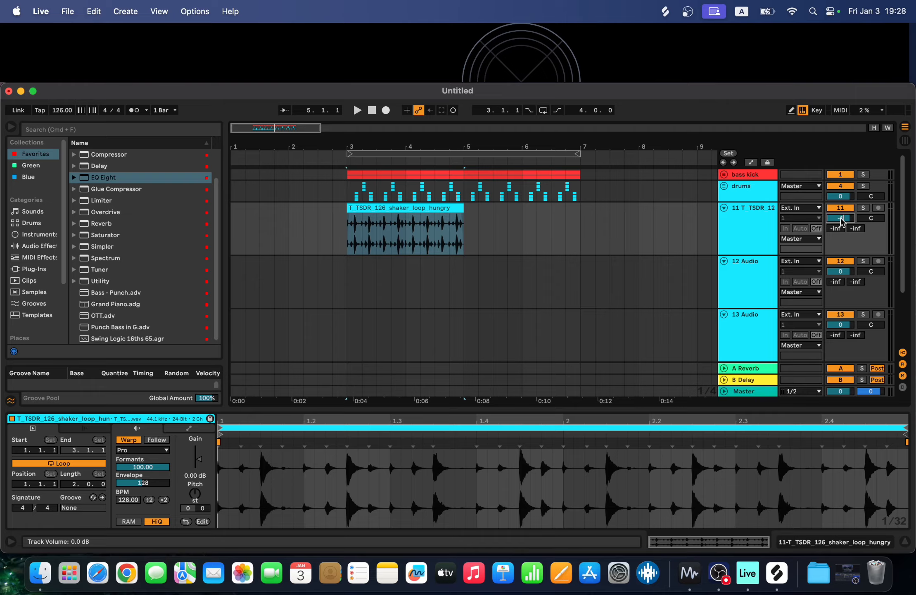
key(space)
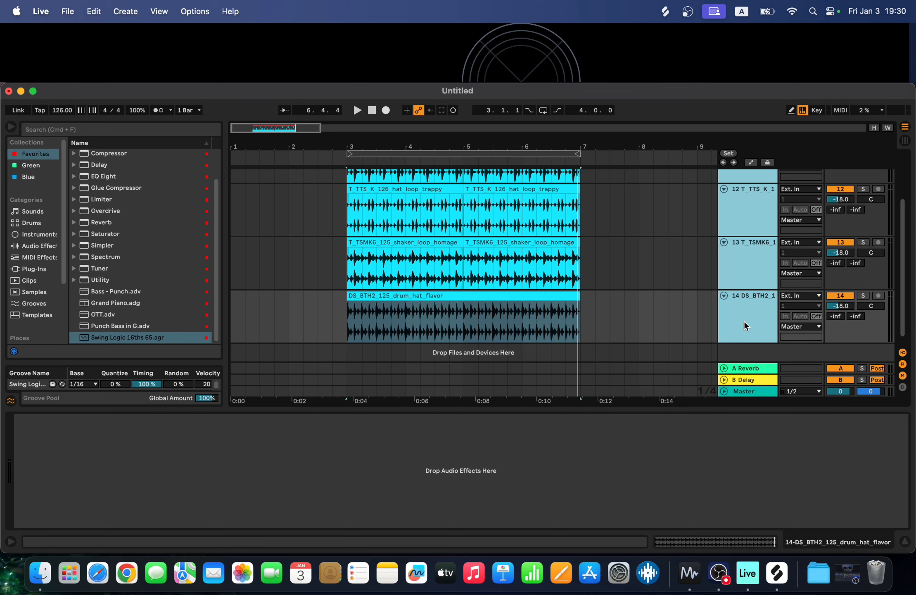
Group the four shaker and hat loop tracks under the name shaker and move that group into the drums group
key(super+g)
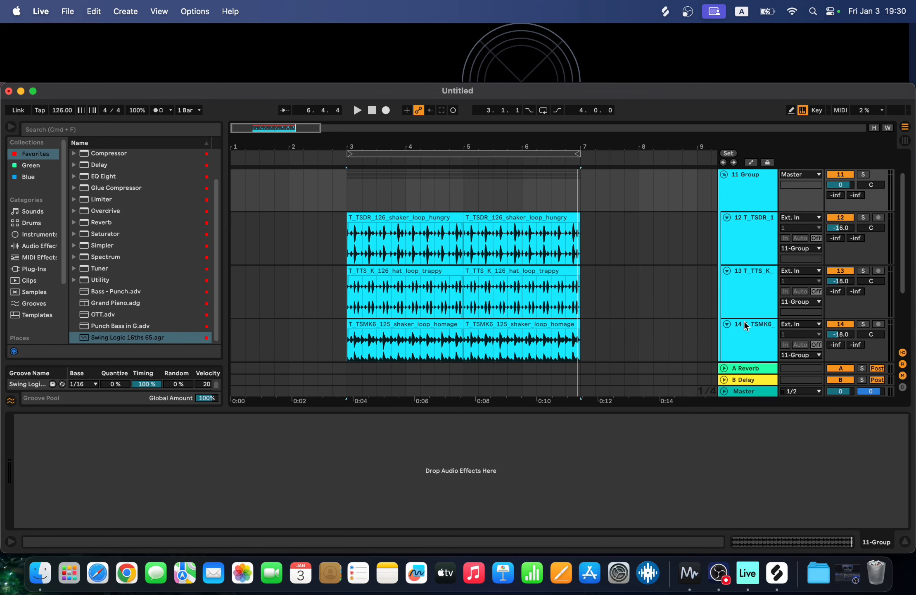
right_click(741, 182)
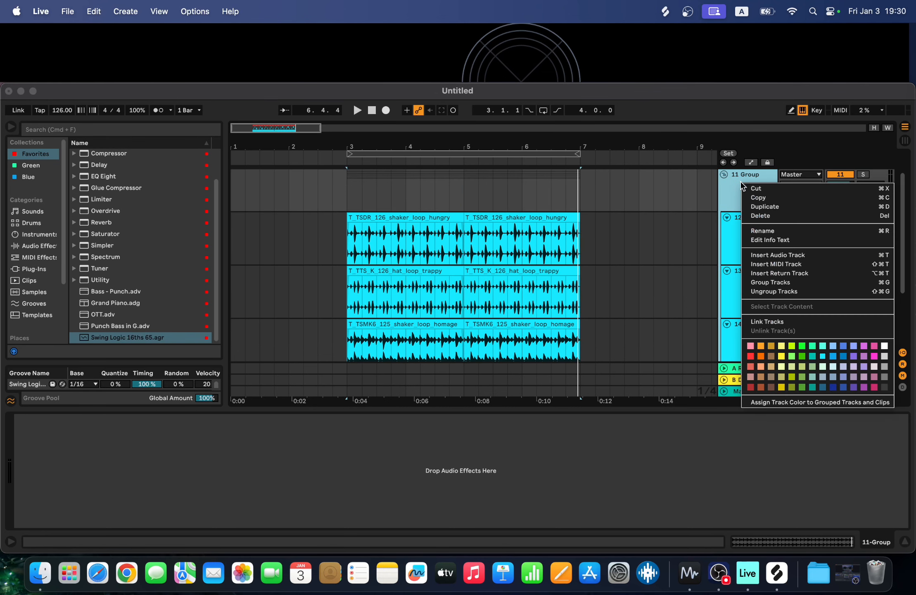
click(761, 231)
text(shaker)
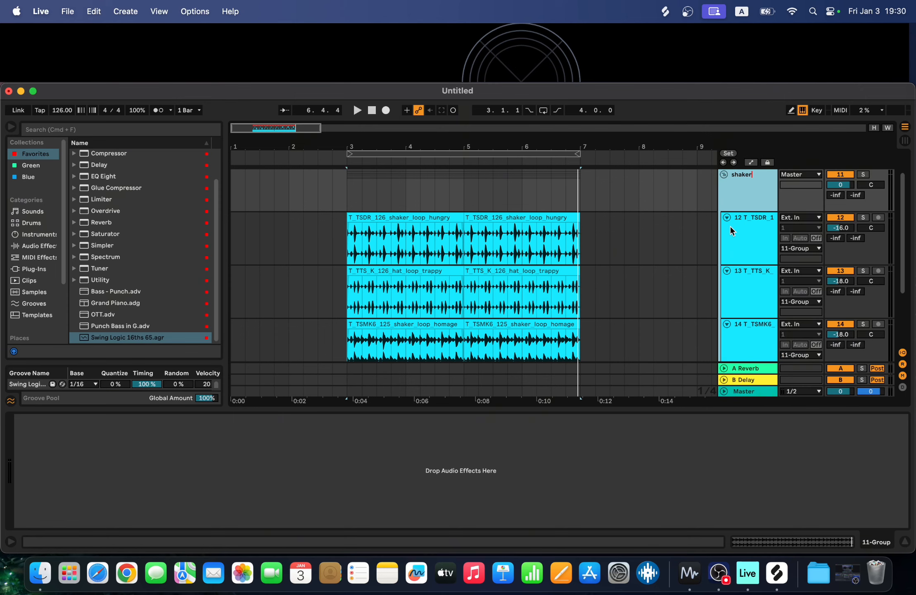
key(Return)
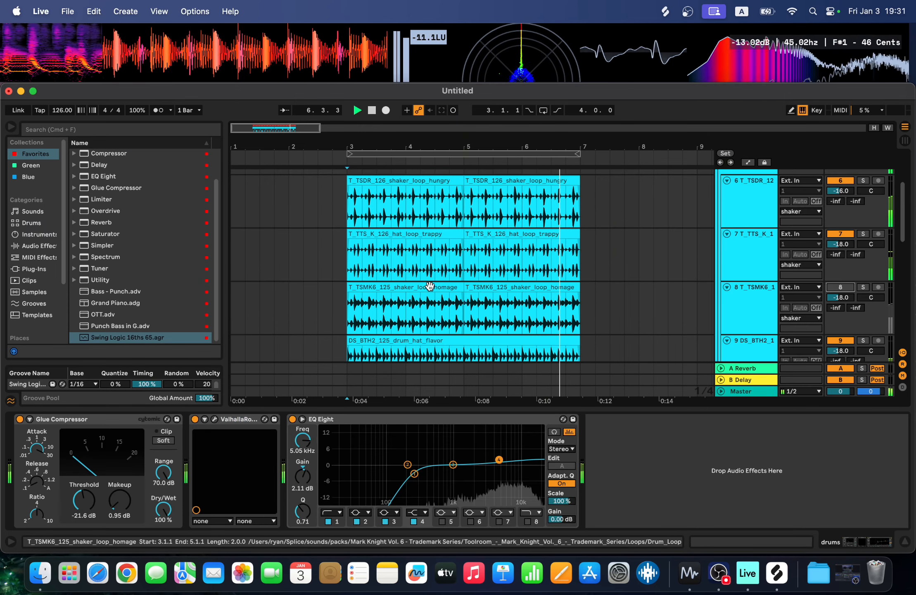
Deactivate both T_TSMK6_125_shaker_loop_homage clips between 3.1.1 and 7.1.1
click(430, 286)
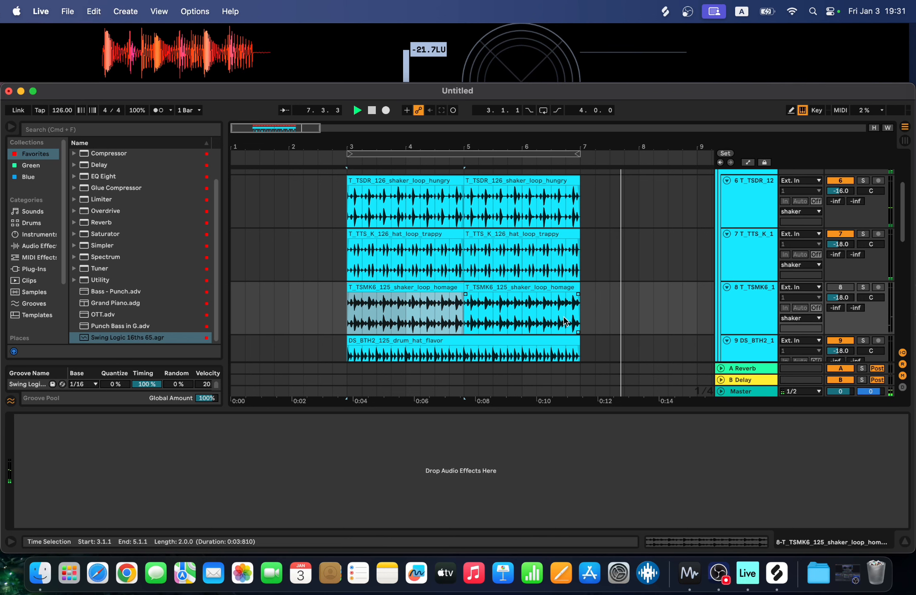
shift+click(566, 322)
key(space)
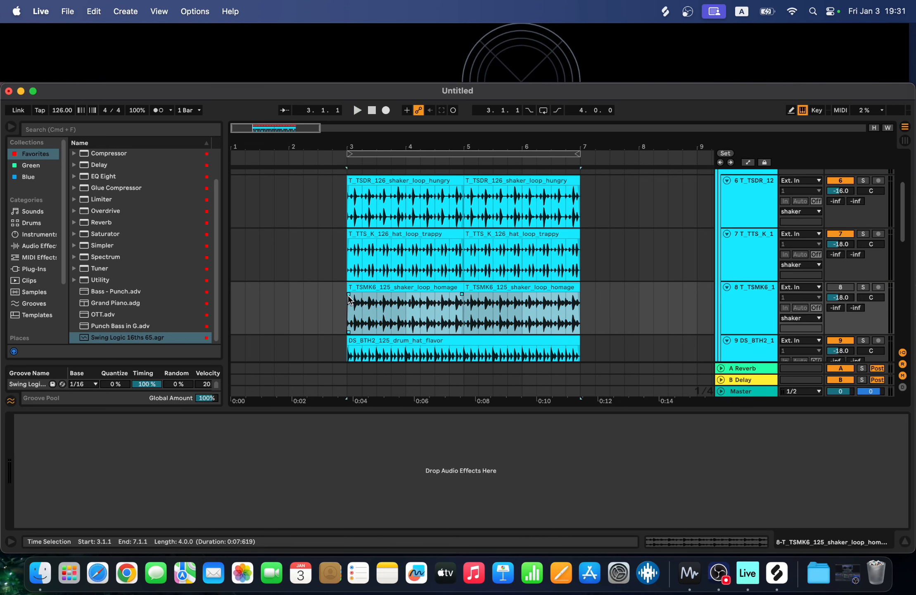
key(0)
scroll(725, 285, up, 3)
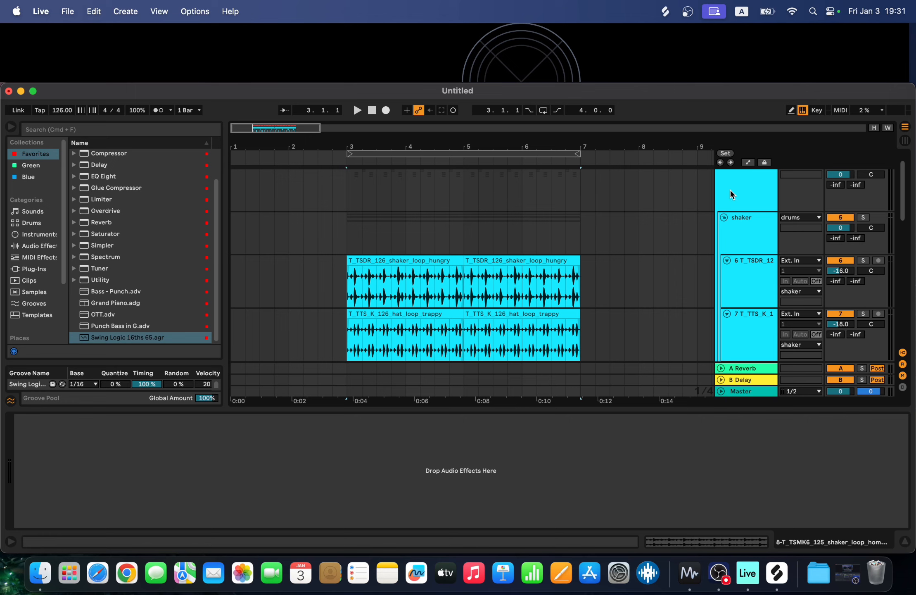
click(721, 186)
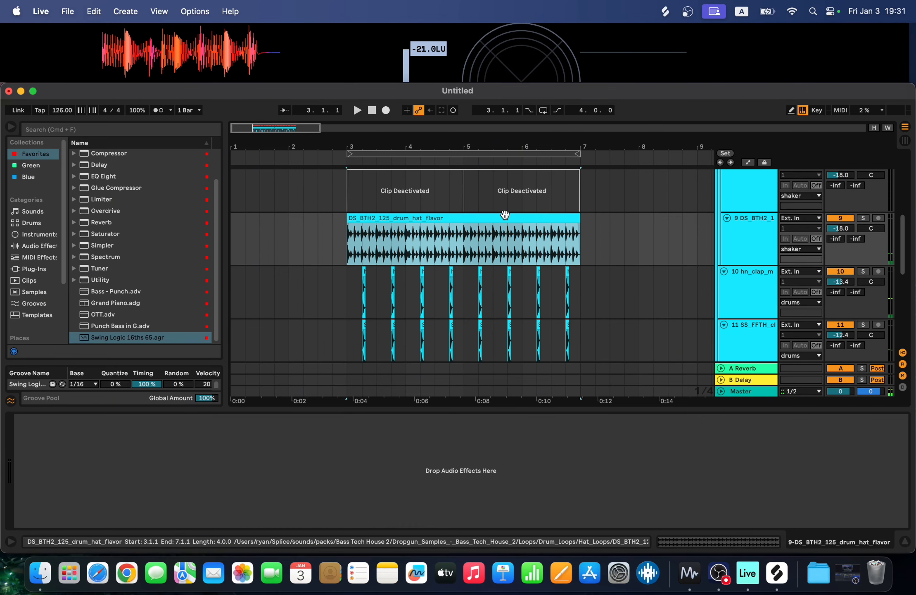
Audition the DS_BTH2_125_drum_hat_flavor loop solo, deactivate its clip and delete its track
scroll(505, 212, up, 1)
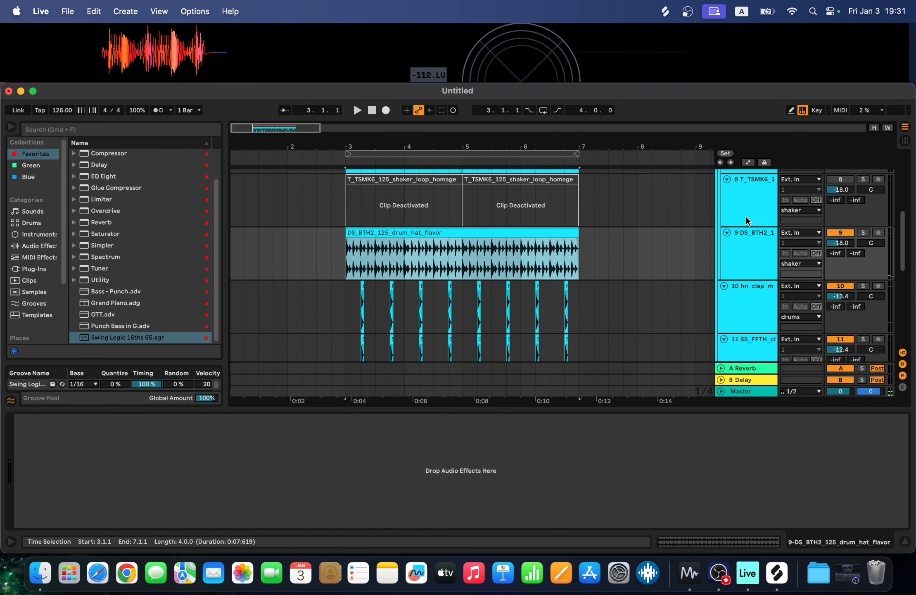
click(864, 233)
key(space)
click(516, 231)
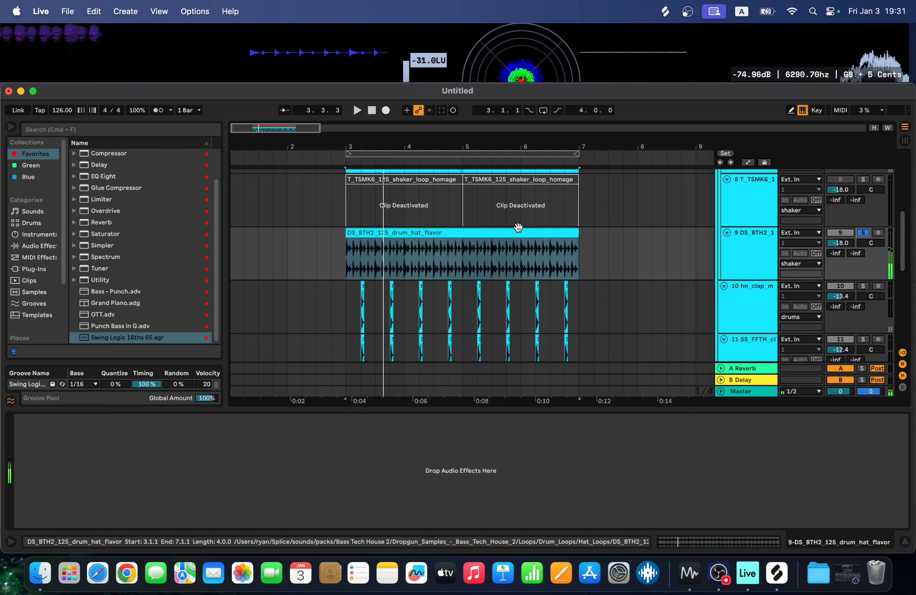
key(0)
key(space)
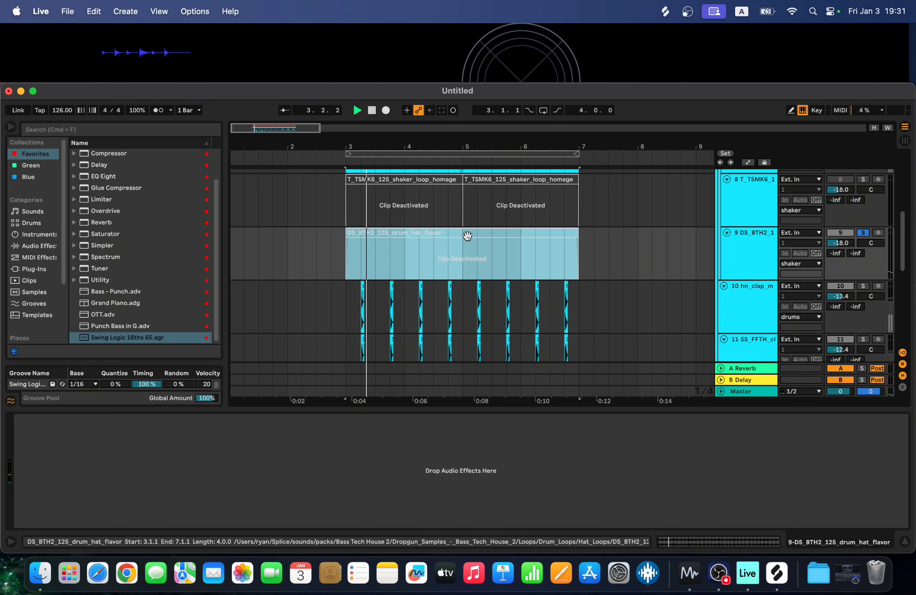
click(759, 239)
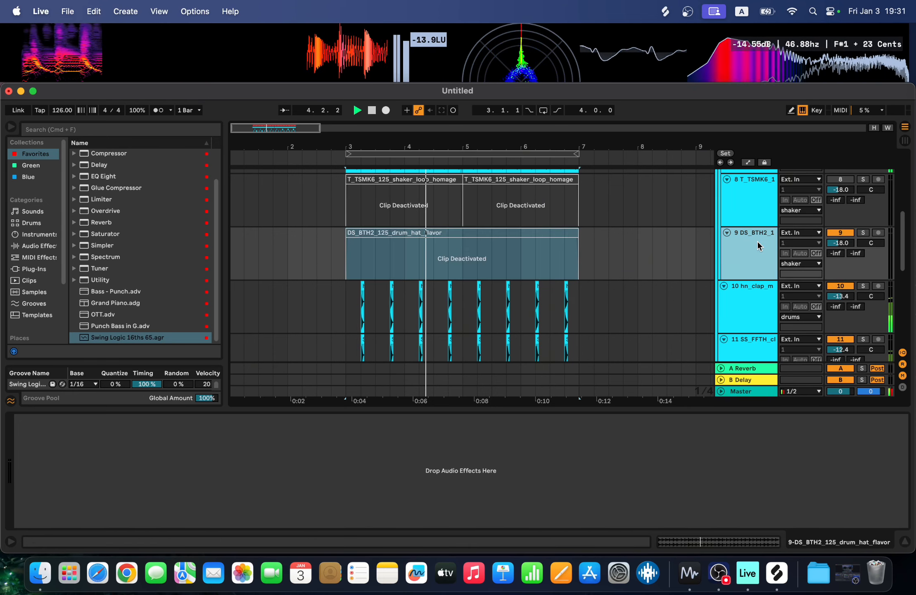
key(Delete)
Insert an audio track below the folded drums group and colour it dark blue
scroll(642, 245, up, 3)
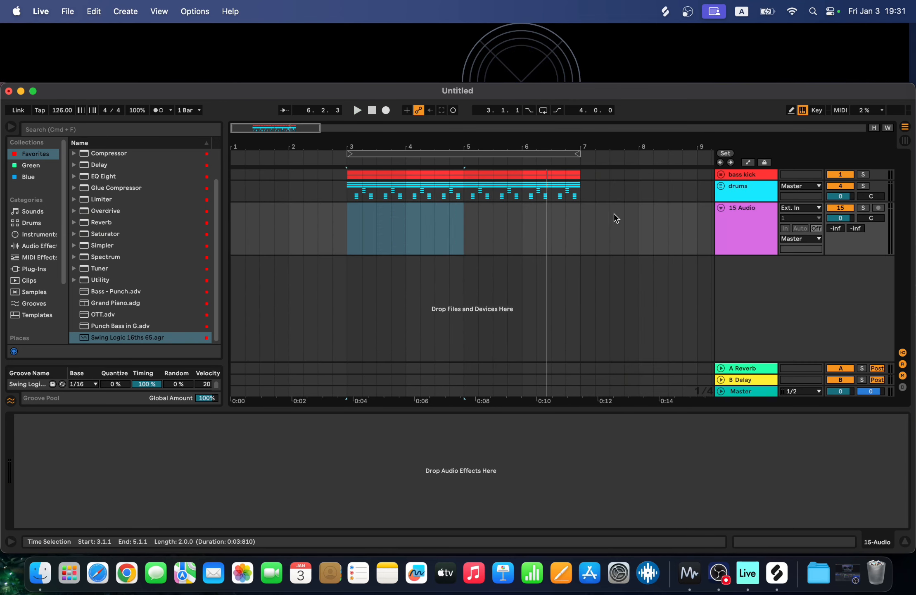
right_click(738, 209)
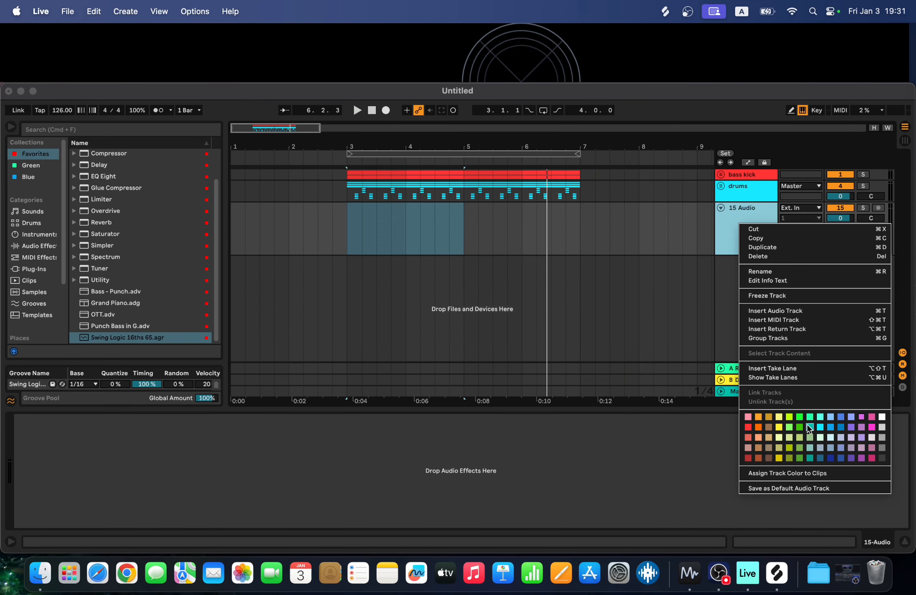
Copy FX_0020_Crash from the Splice likes and paste it on the new audio track at 3.1.1
click(777, 574)
click(126, 257)
click(128, 221)
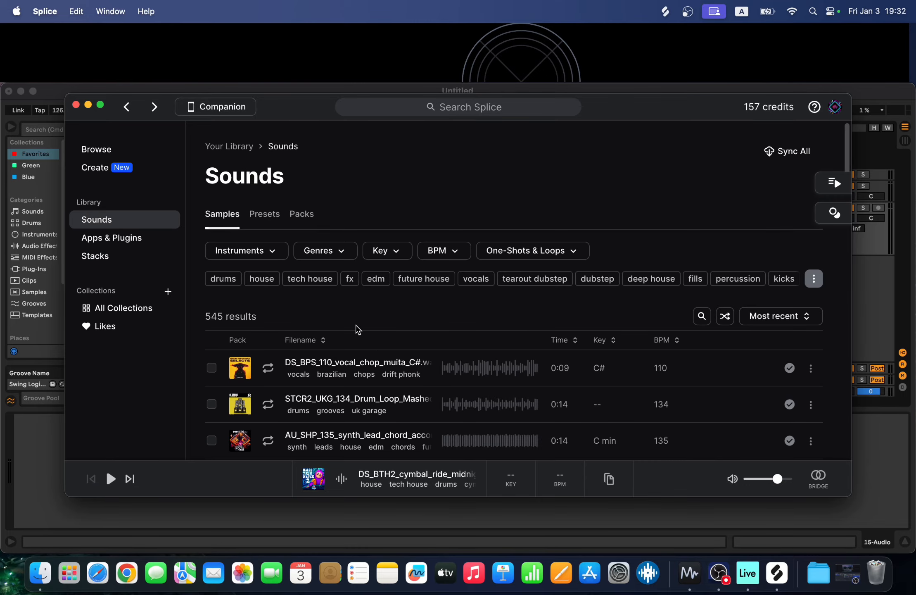
scroll(358, 328, down, 5)
click(136, 332)
scroll(282, 369, down, 3)
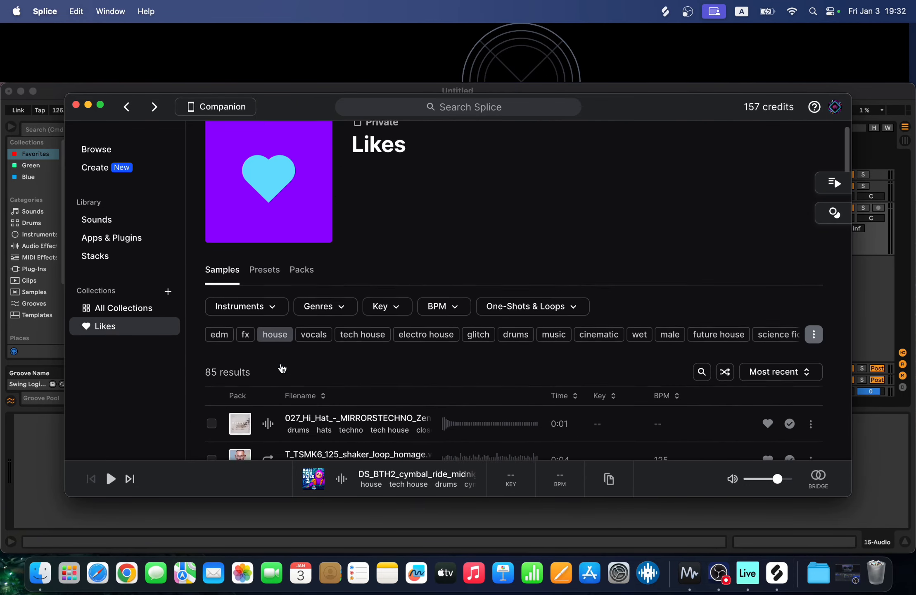
key(Up)
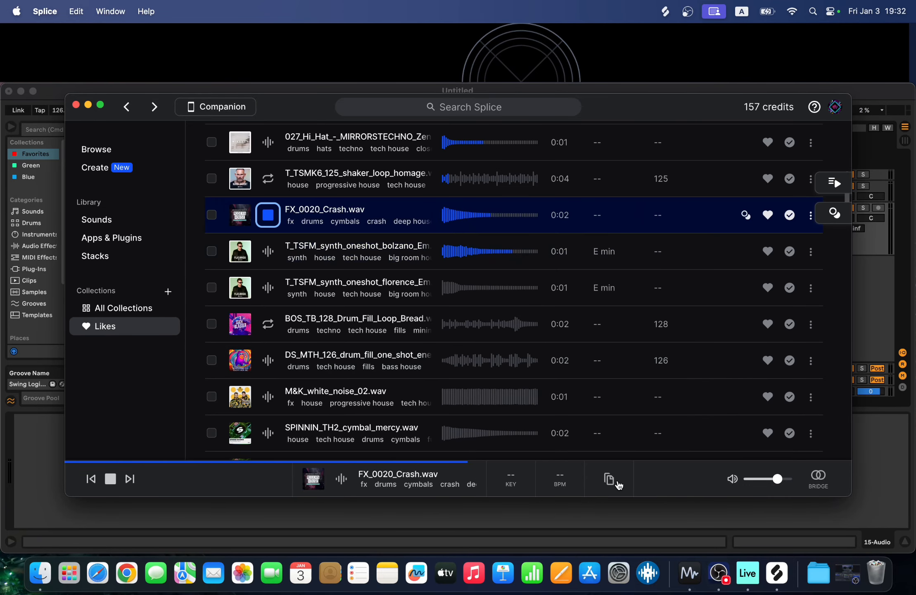
click(610, 480)
key(super+Tab)
key(super+v)
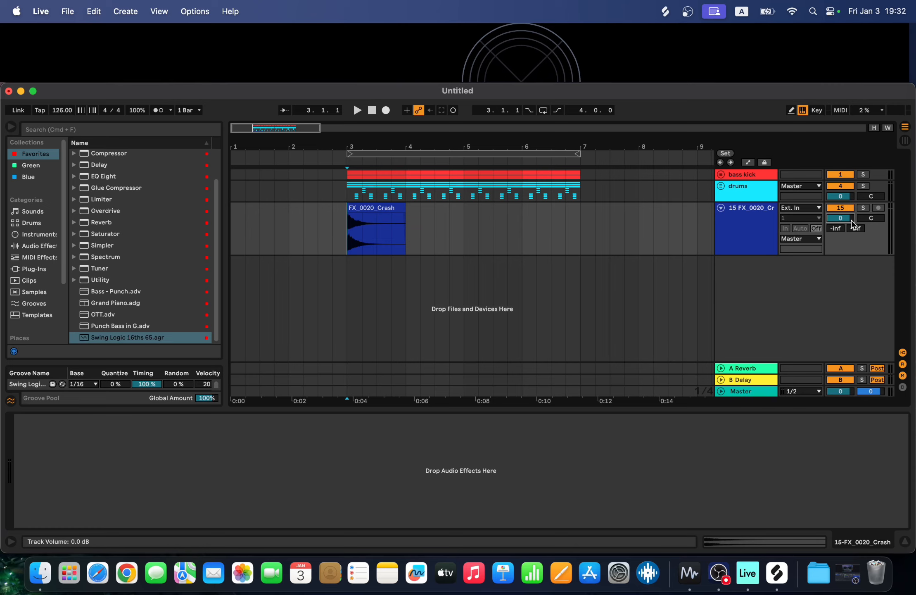
Set the crash track's volume to -20 dB and trim its clip to end at 3.3.1 as a consolidated clip
key(space)
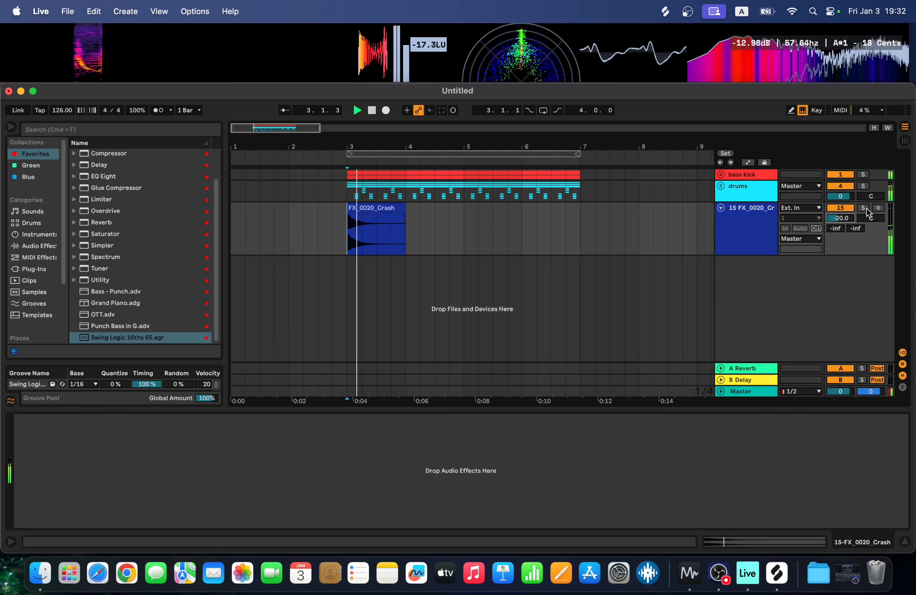
drag(400, 207, 376, 207)
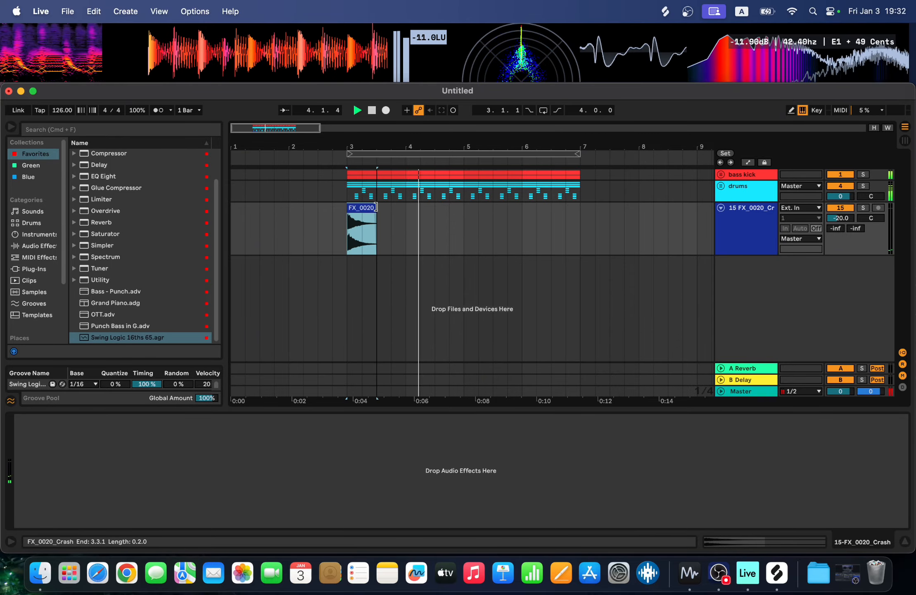
key(space)
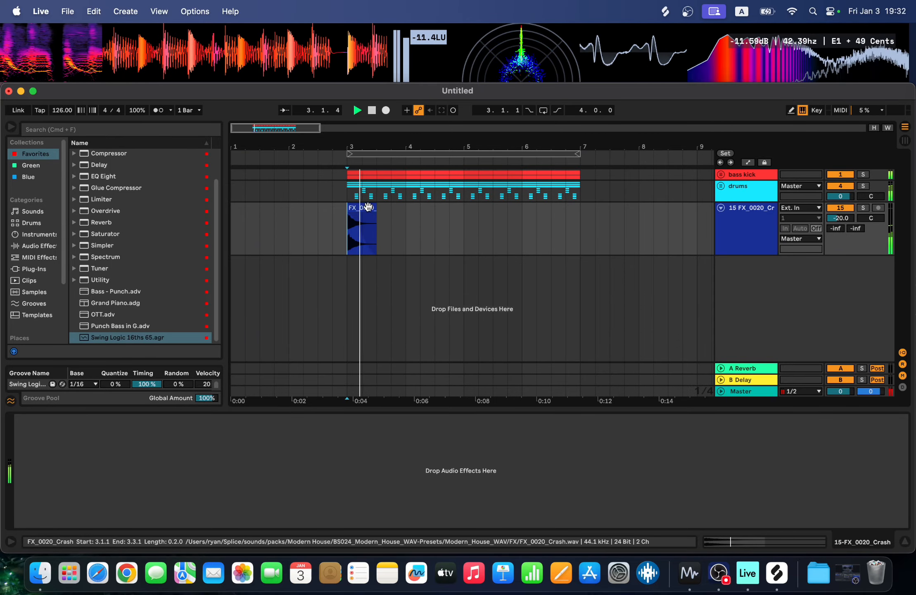
click(367, 207)
key(super+0)
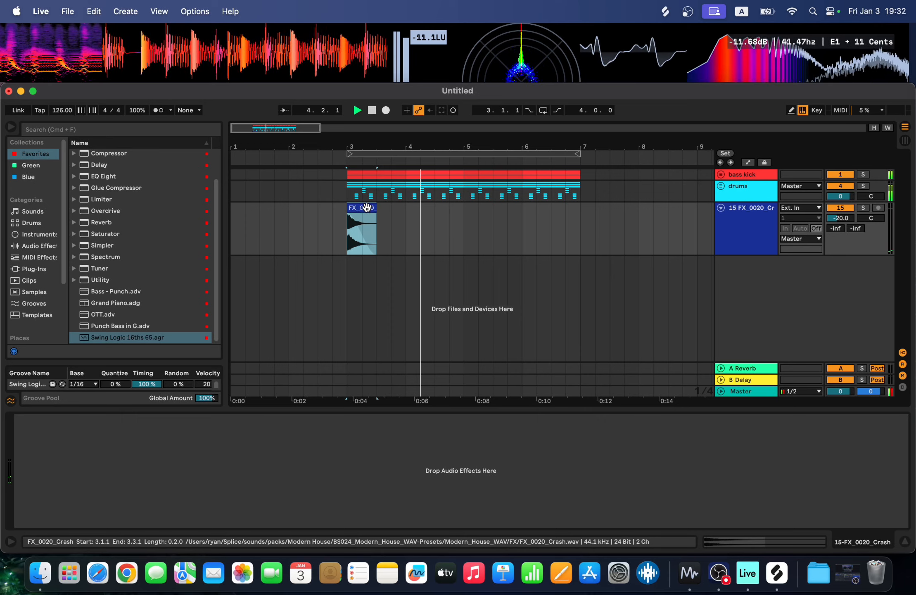
Copy M&K_white_noise_02 from the Splice likes and paste it at 3.1.1 on a duplicate of the crash track
click(776, 586)
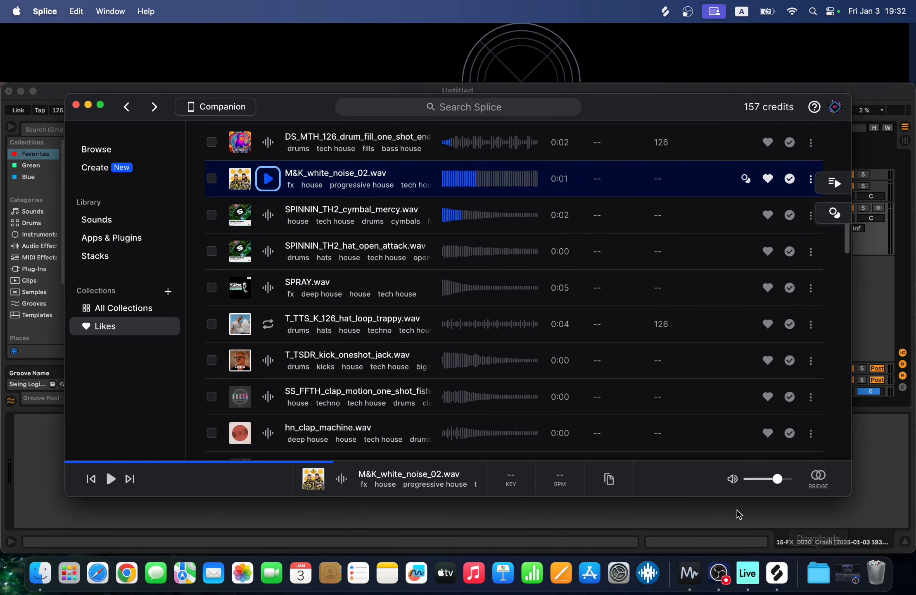
click(608, 478)
click(881, 471)
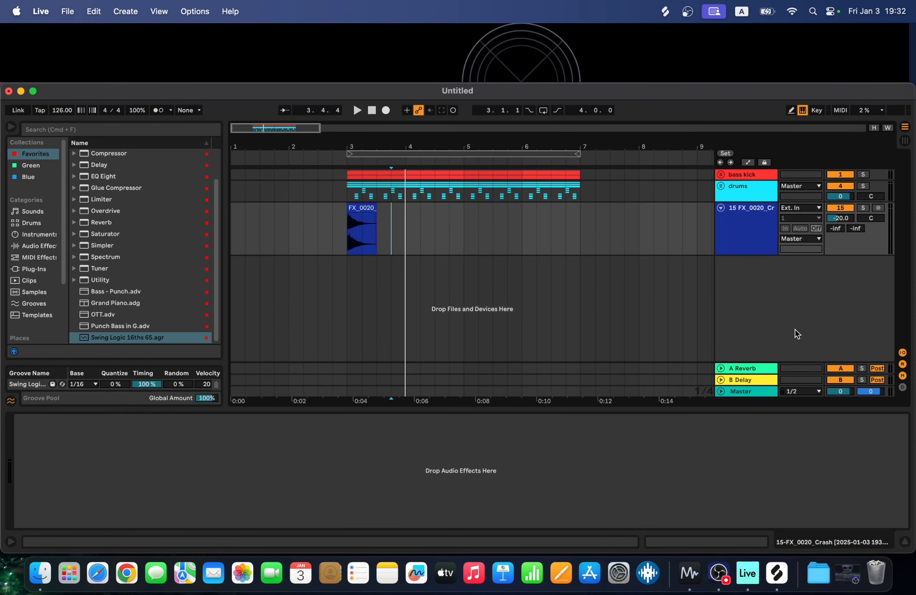
key(super+d)
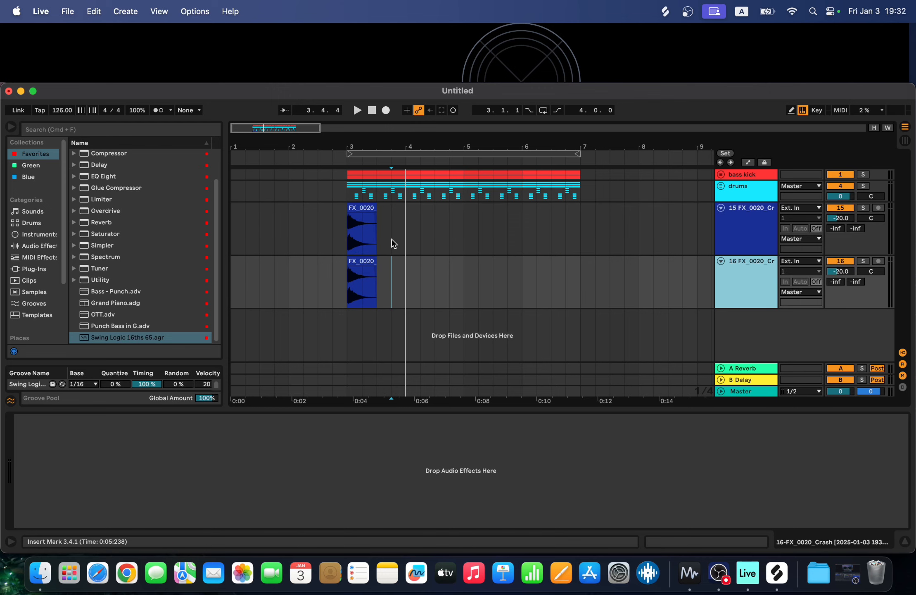
click(345, 272)
key(super+v)
Trim the white noise clip to end at 3.1.3 and open its clip settings
scroll(390, 259, up, 3)
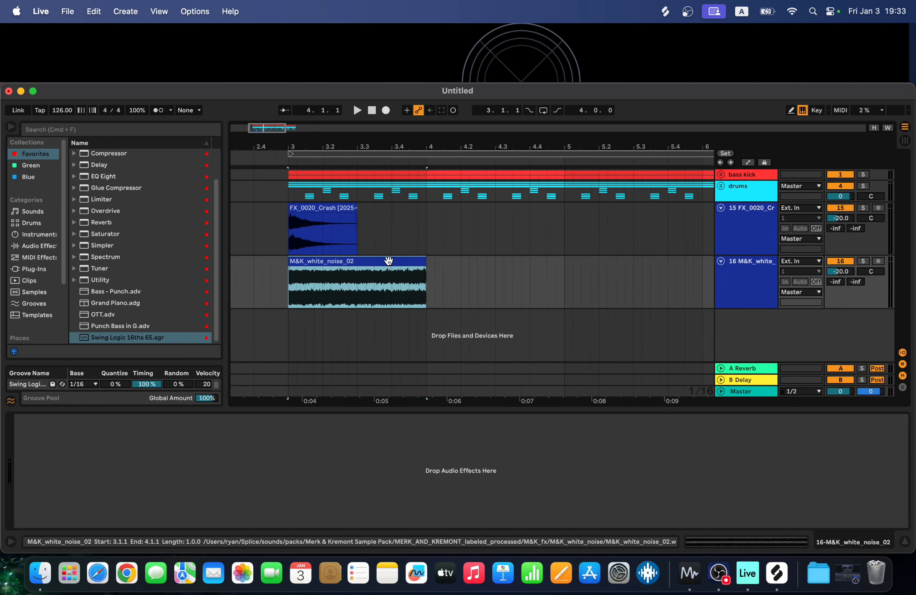
key(space)
key(space)
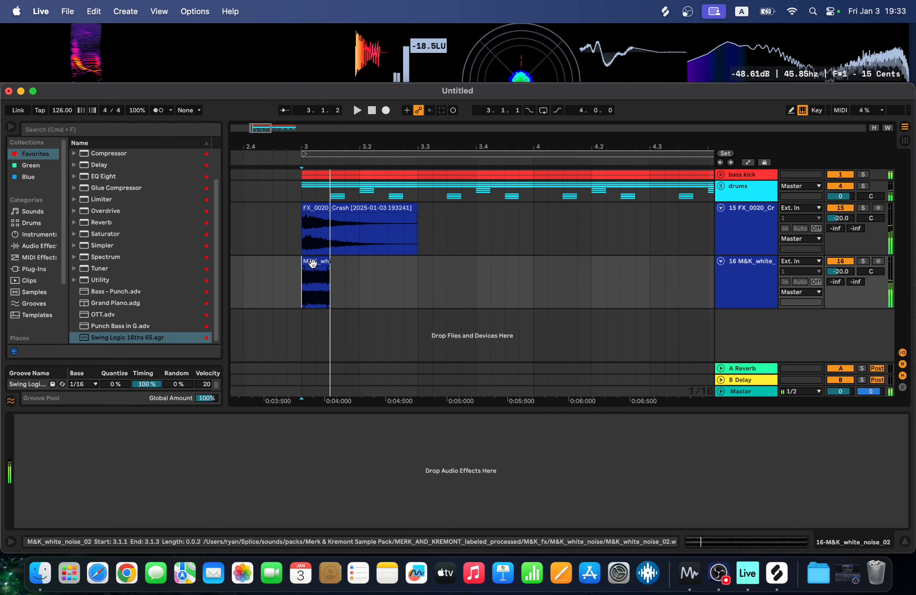
double_click(313, 261)
Add LFOTool from the Blue collection to the white noise track and close the plug-in window
click(35, 177)
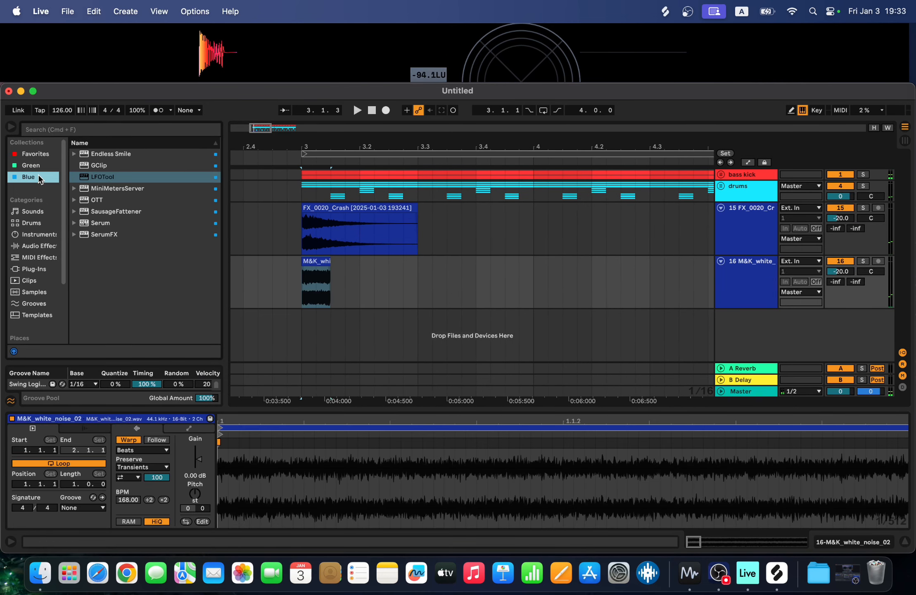
drag(96, 177, 247, 299)
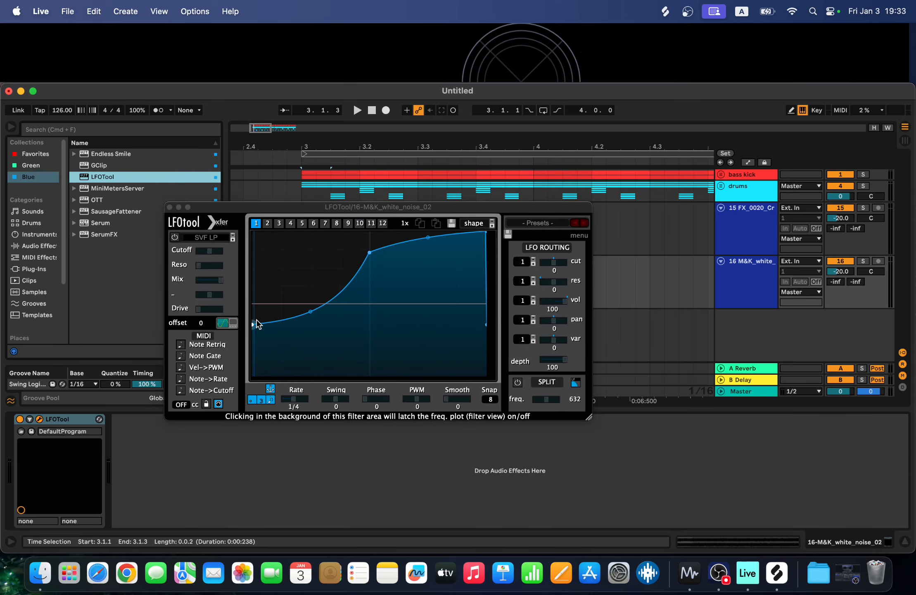
click(170, 208)
Copy SPINNIN_TH2_cymbal_mercy from the Splice likes, and set the crash track to -18 dB and the white noise track to -21 dB
key(space)
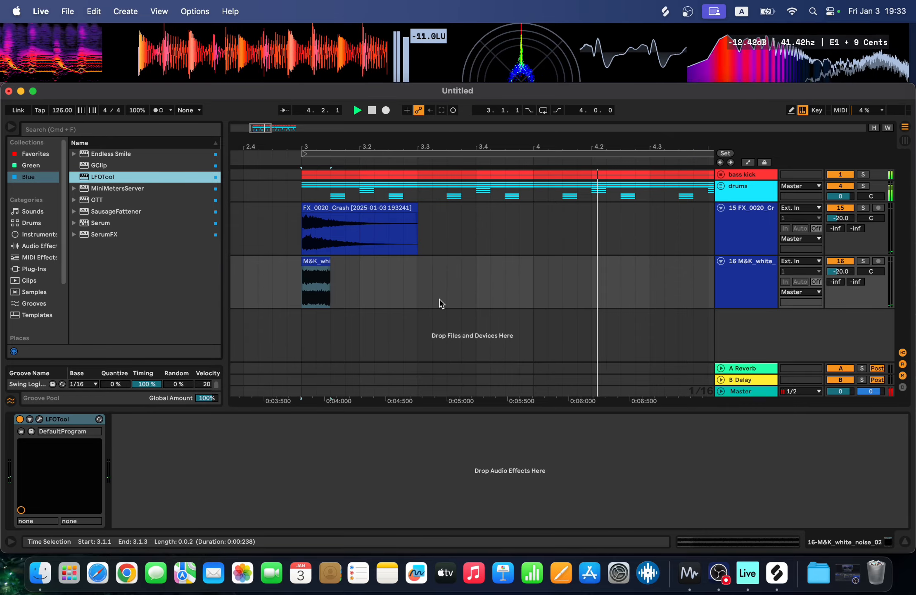
click(776, 570)
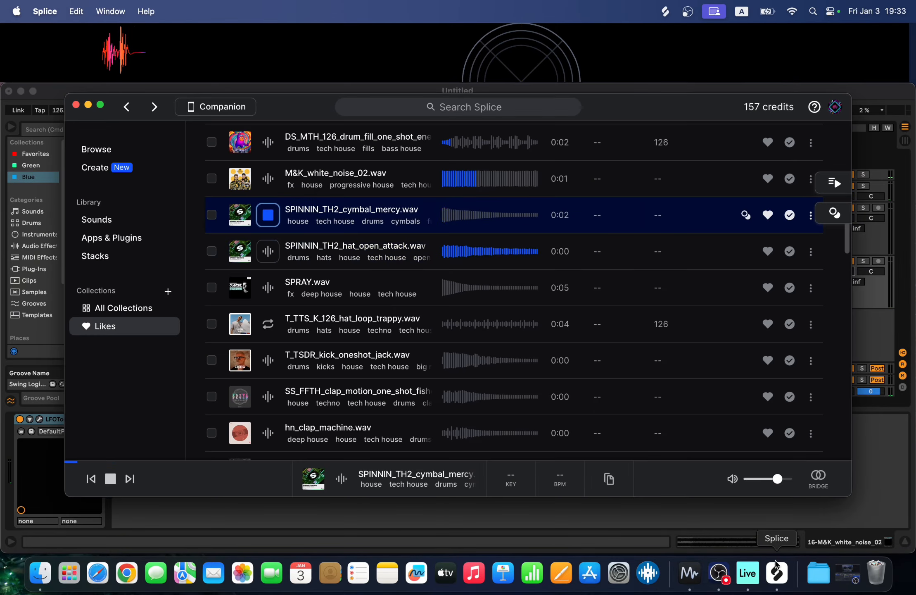
key(super+Tab)
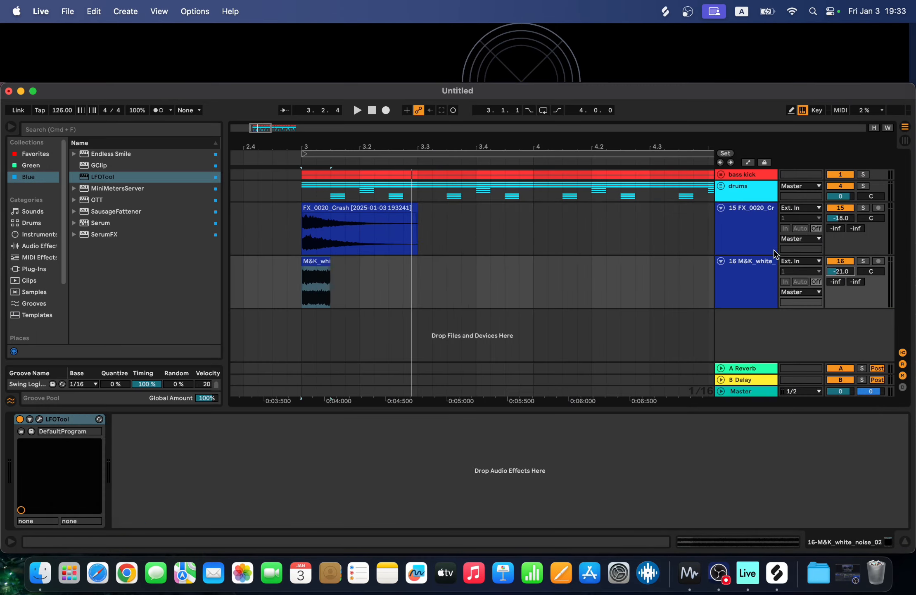
Duplicate the crash track and place the cymbal_mercy sample on the copy at 3.1.1, trimmed to about one beat
click(752, 230)
key(super+d)
click(433, 259)
drag(531, 260, 296, 267)
scroll(376, 254, down, 5)
click(377, 251)
key(space)
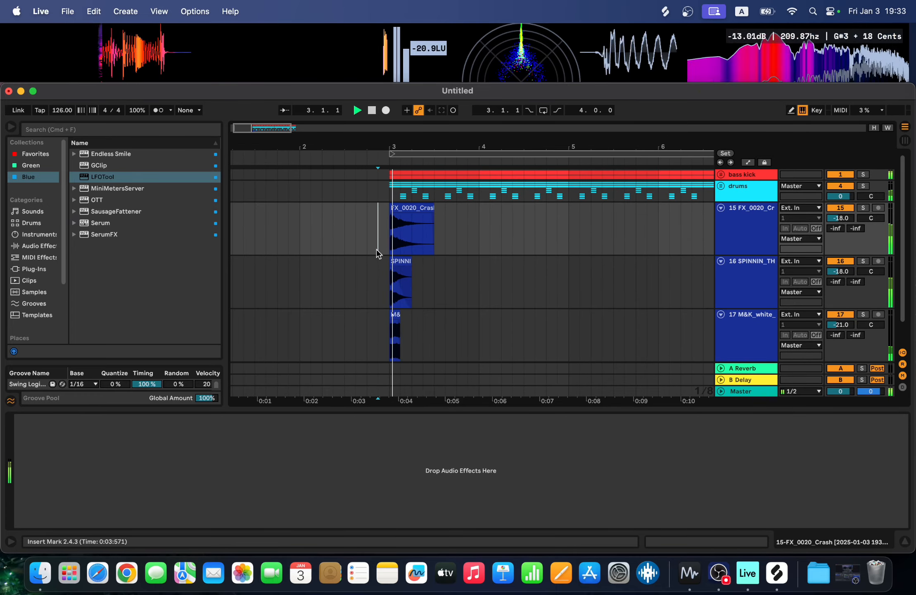
Fold the FX_0020_Crash track below the drums group
scroll(558, 278, down, 2)
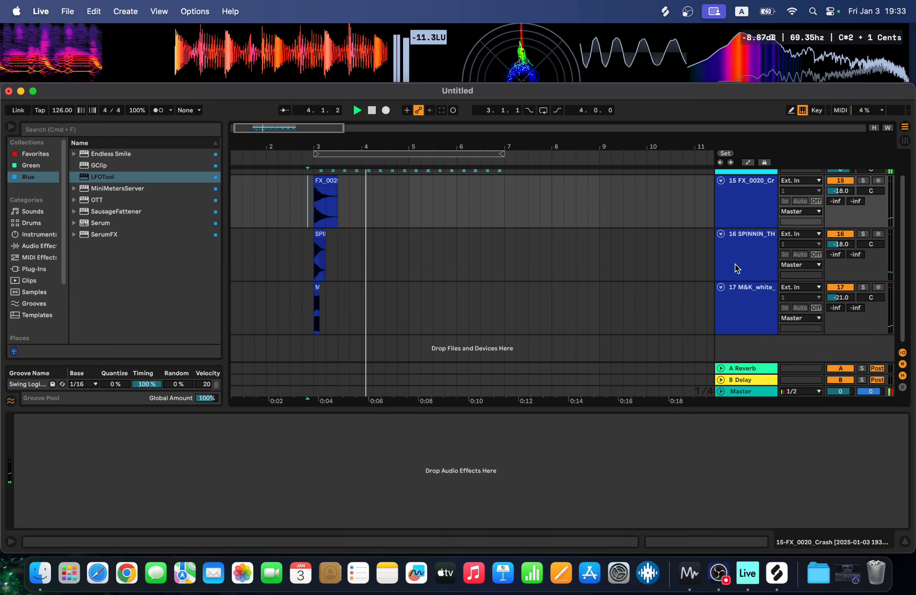
click(758, 295)
click(758, 267)
click(721, 181)
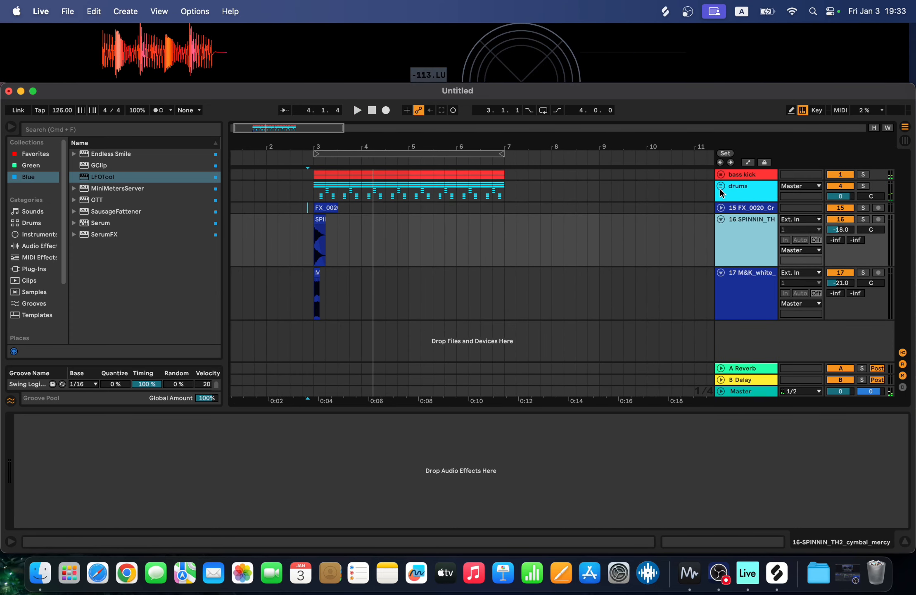
Fold the cymbal and white noise tracks and play the groove from 3.1.1
click(720, 219)
click(721, 233)
click(706, 269)
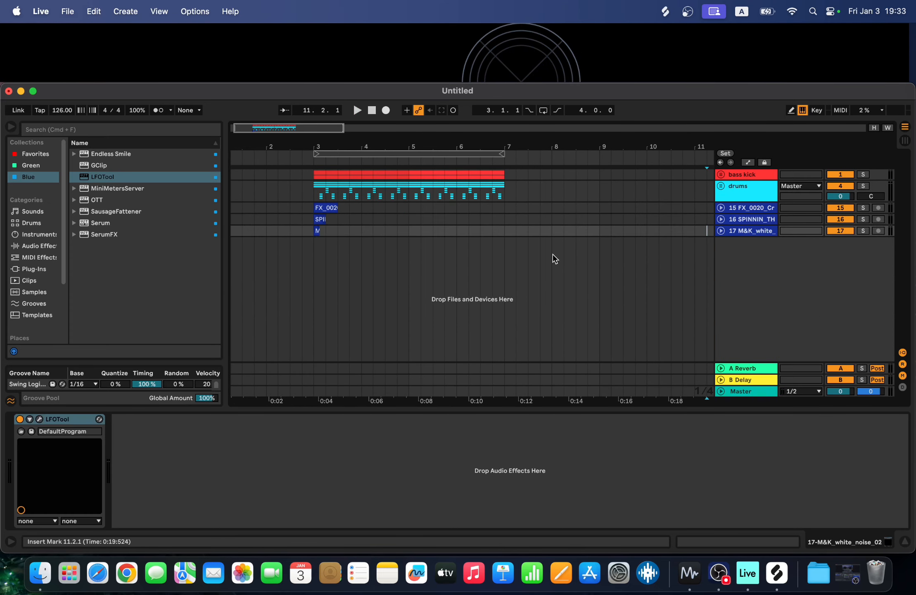
click(310, 219)
key(space)
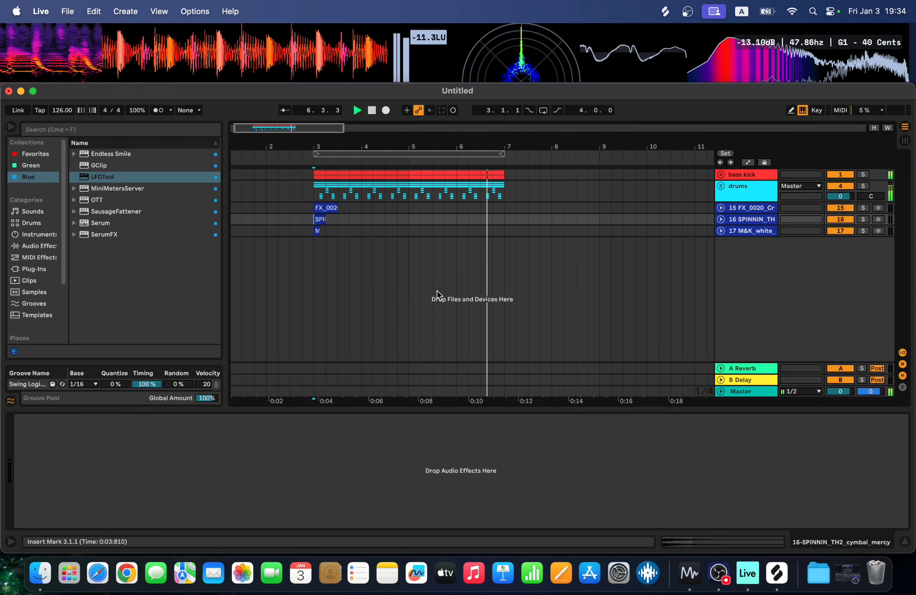
key(space)
Insert an audio track below the white noise track and colour it green
right_click(773, 251)
click(771, 251)
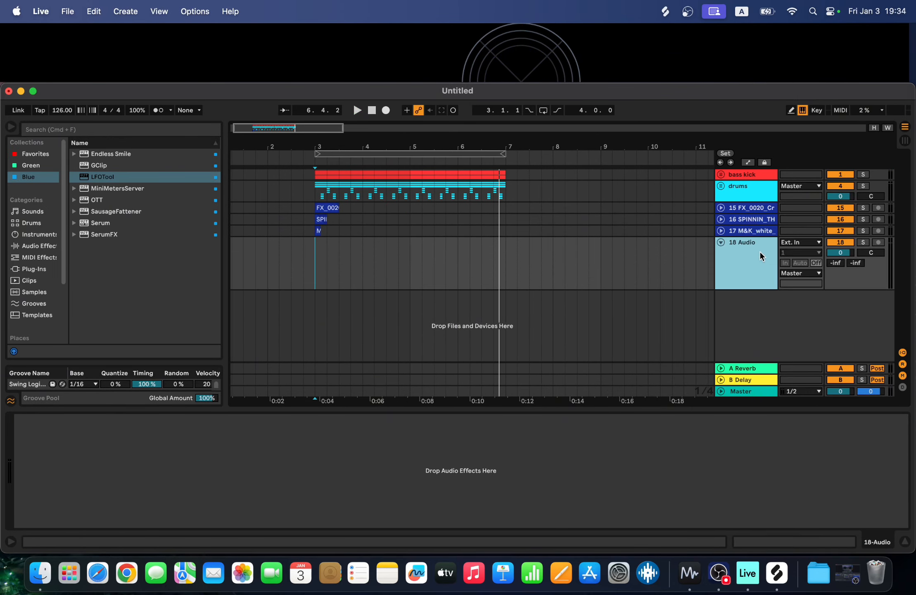
right_click(738, 250)
click(801, 446)
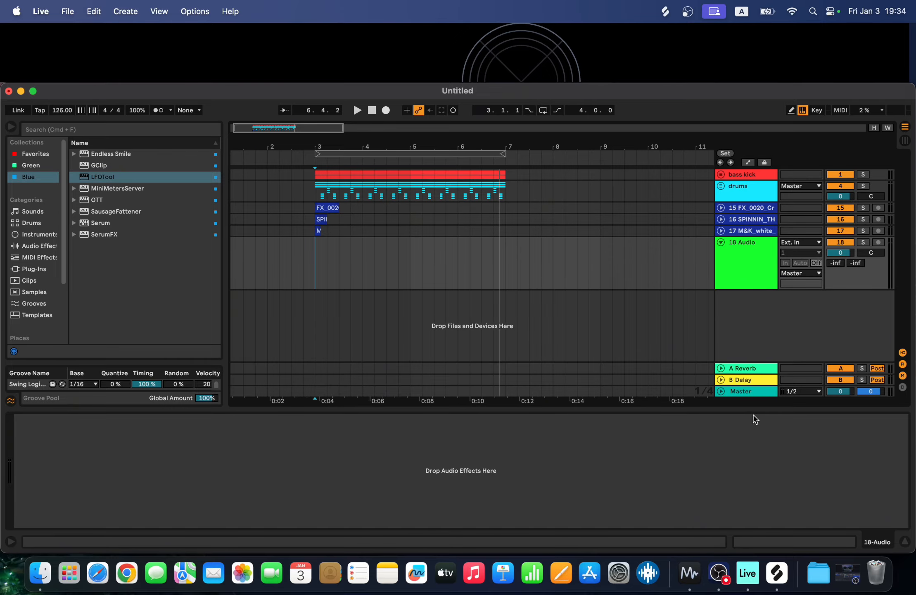
Place T_TSFM_synth_oneshot_florence_Em on the green audio track, audition it, and shift its start to the middle of 3.1.2
click(274, 351)
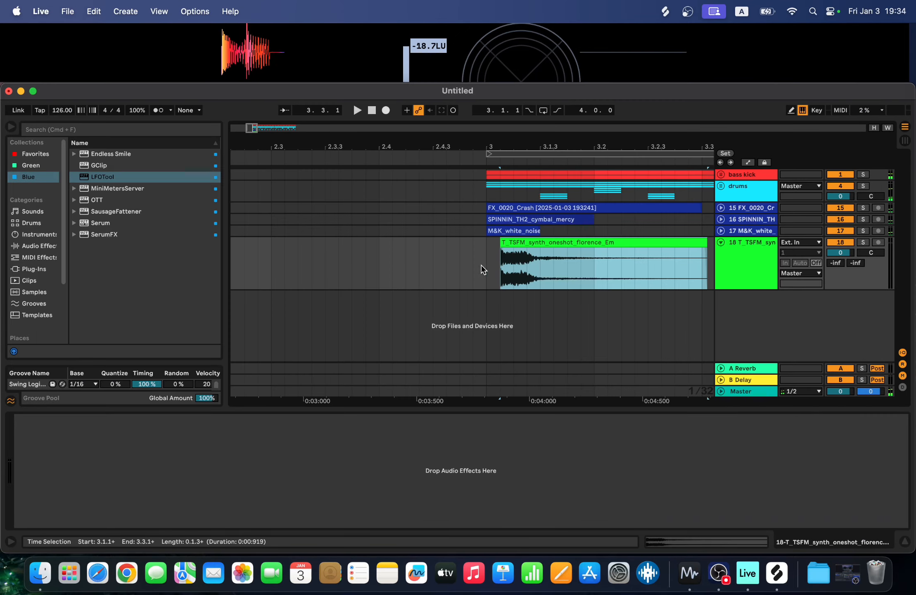
click(483, 269)
key(space)
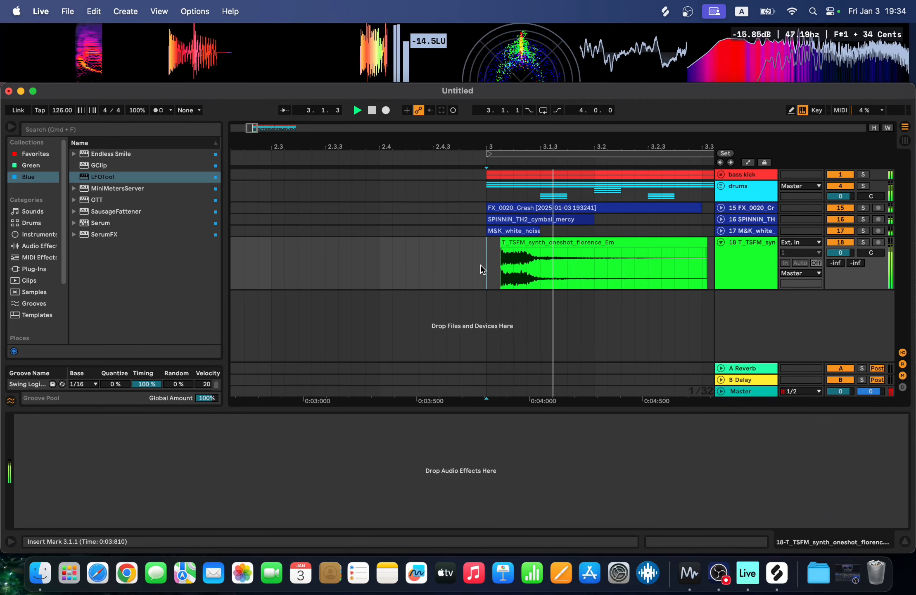
key(space)
drag(531, 244, 563, 243)
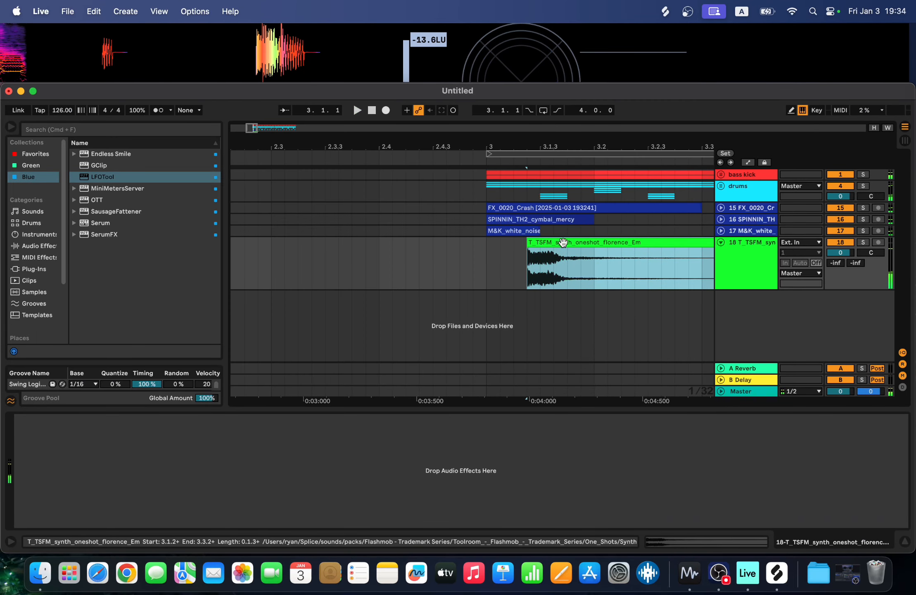
Set the florence synth track's volume to -6 dB and play the groove from just before bar 3
click(838, 251)
text(-1)
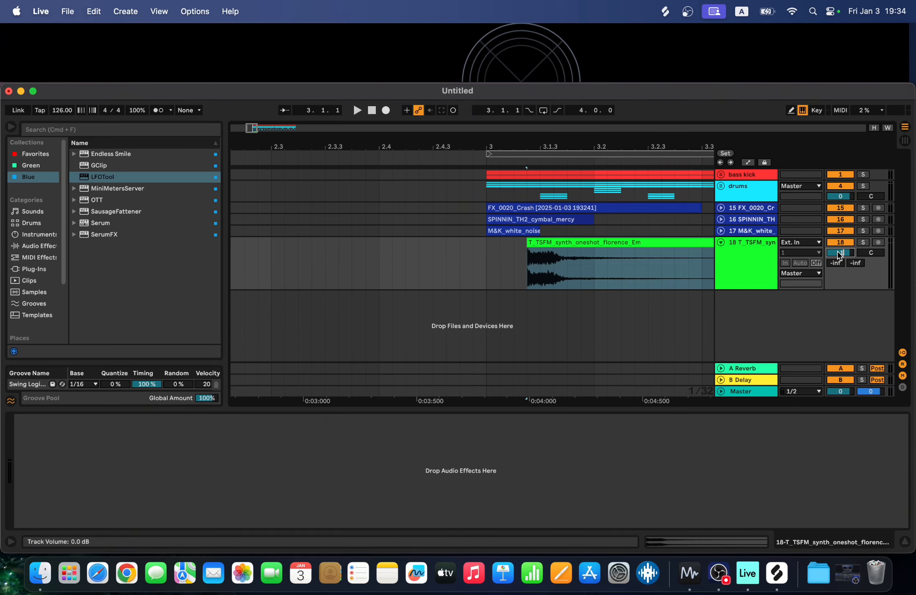
key(BackSpace)
text(6)
key(Return)
click(468, 267)
key(space)
key(space)
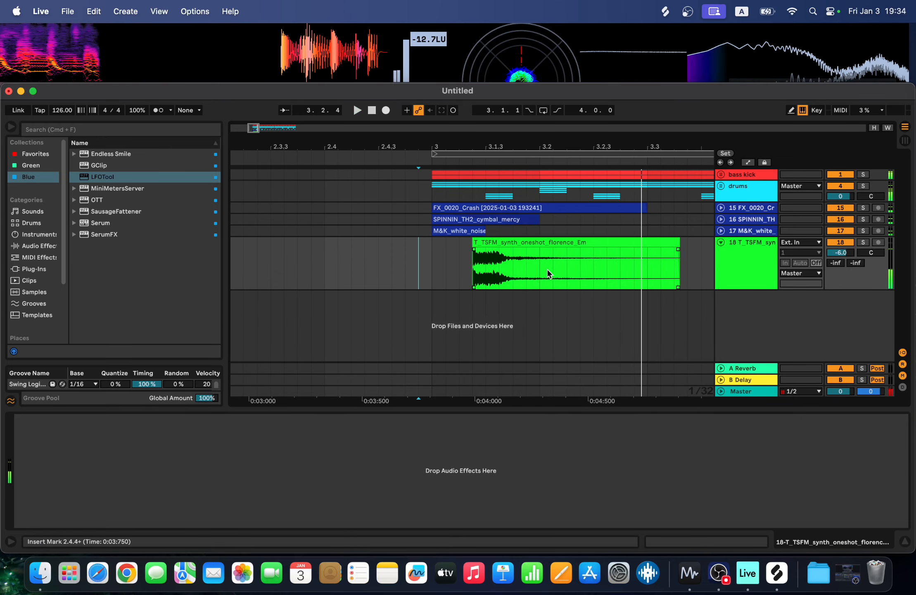
Trim the florence clip to about one and a half sixteenths with a fade-out, move its start to 3.1.3, and audition it
mouse_move(679, 265)
mouse_down()
mouse_move(513, 263)
mouse_move(510, 250)
mouse_move(480, 250)
mouse_up()
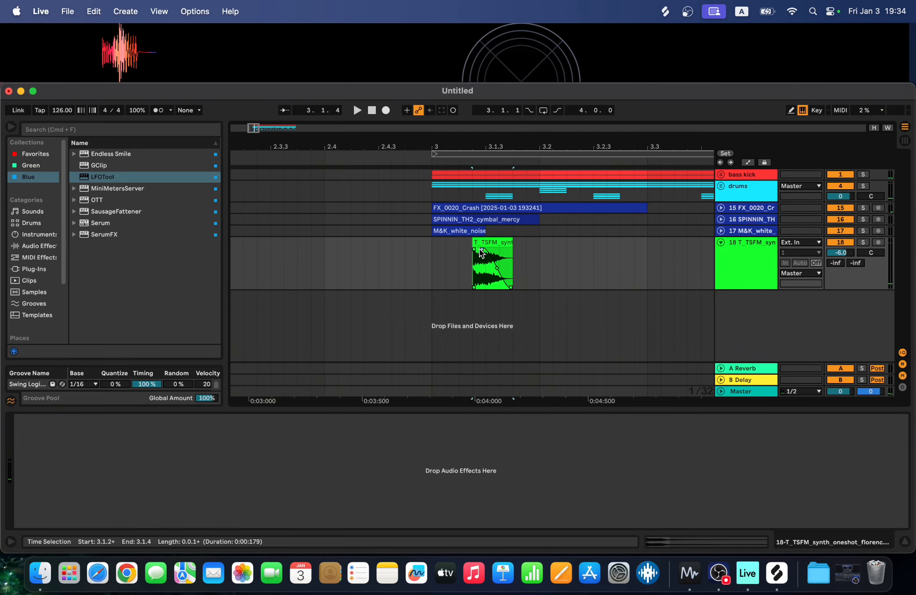
click(434, 260)
key(space)
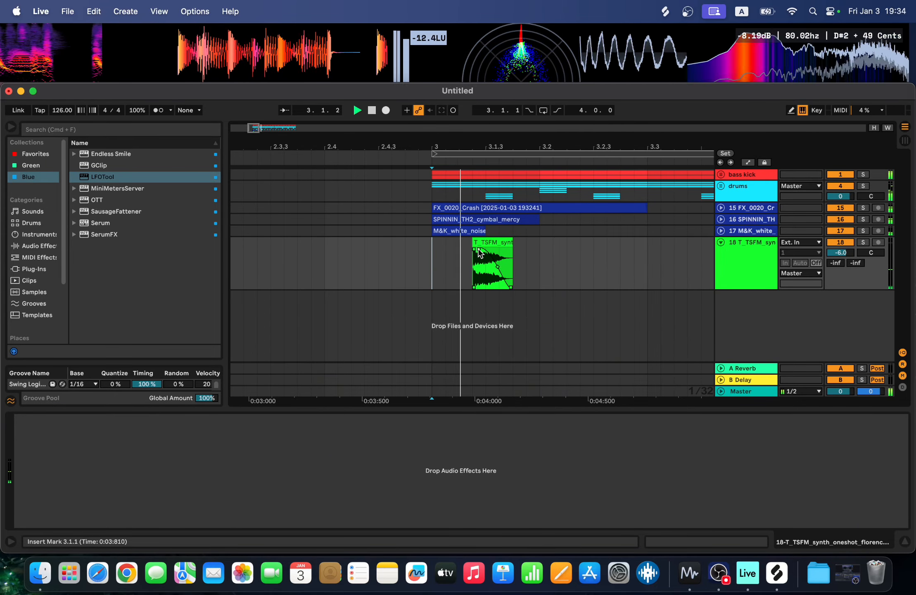
drag(473, 242, 487, 244)
key(space)
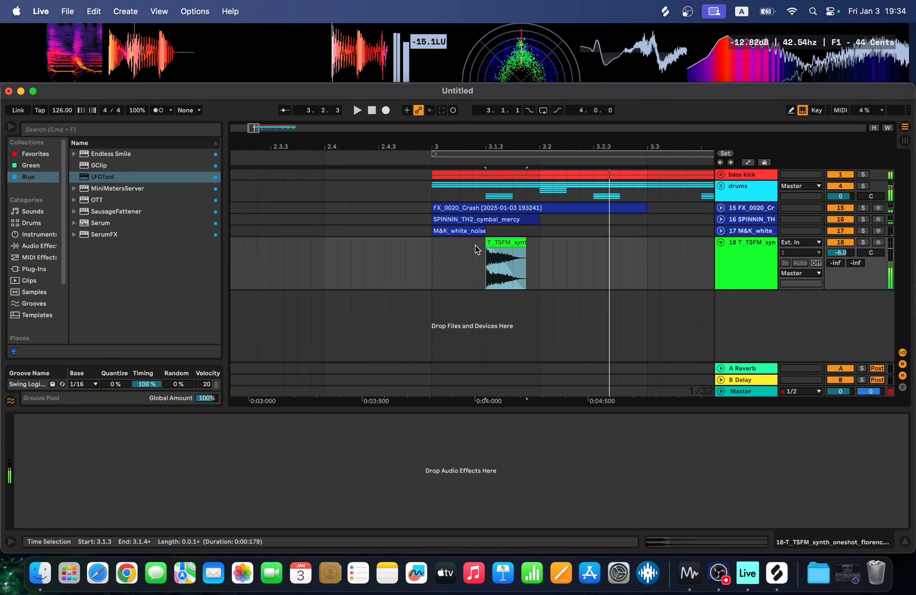
click(428, 256)
key(space)
key(space)
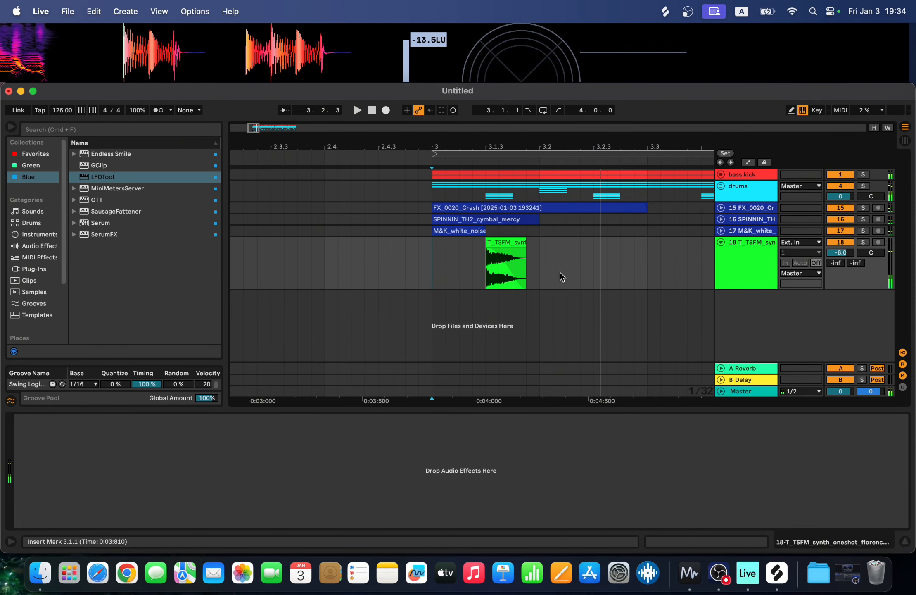
Copy T_TSFM_synth_oneshot_bolzano_Em from the Splice likes and paste it on a second green synth track at -6 dB
scroll(514, 268, down, 5)
click(776, 574)
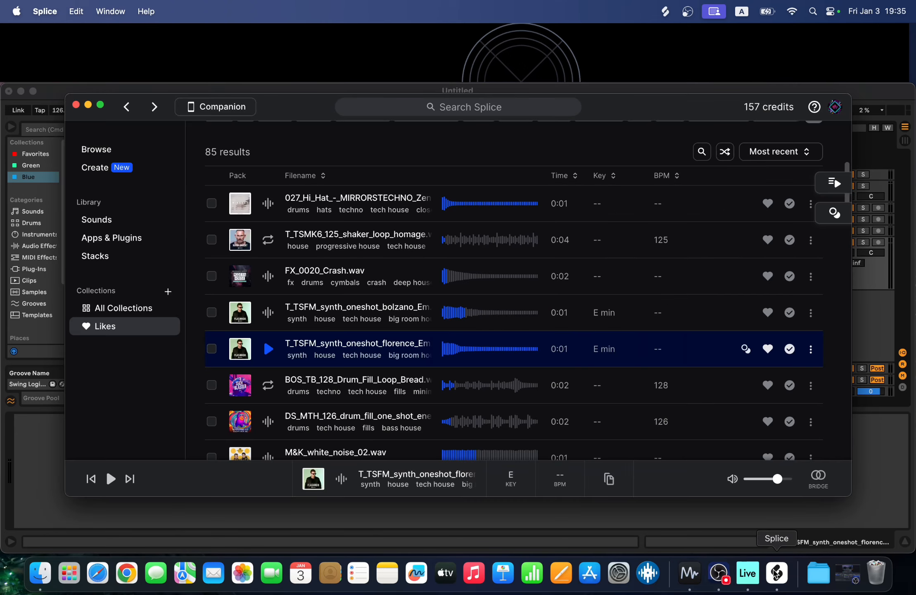
click(623, 495)
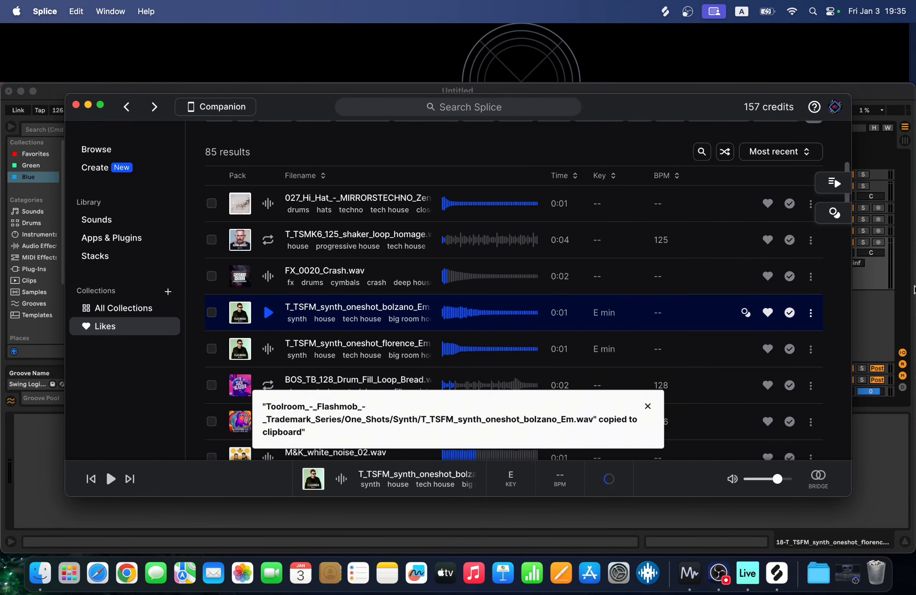
click(860, 306)
key(super+t)
click(445, 305)
key(super+v)
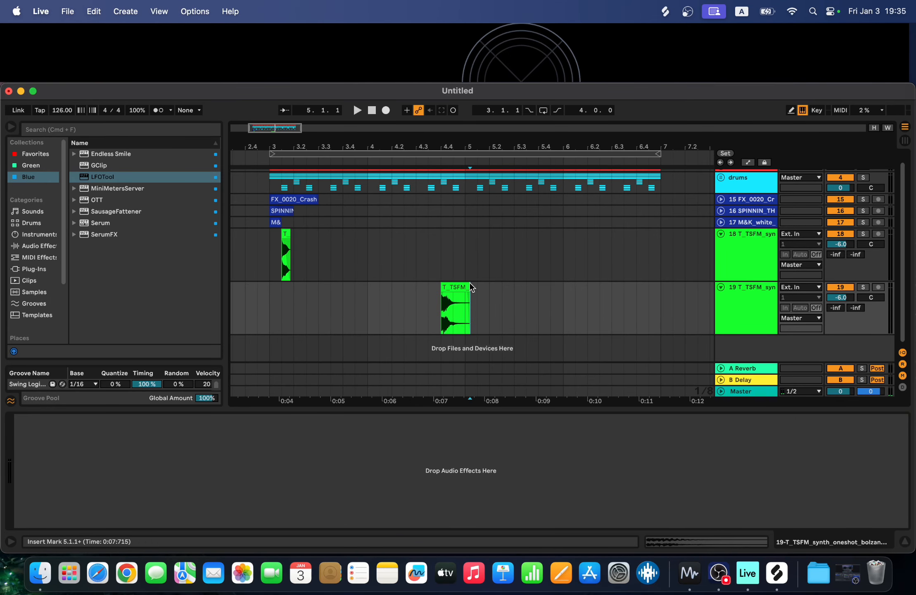
Trim the bolzano clip to two sixteenths from 4.4.1 with a fade-out and play the passage
scroll(452, 290, up, 5)
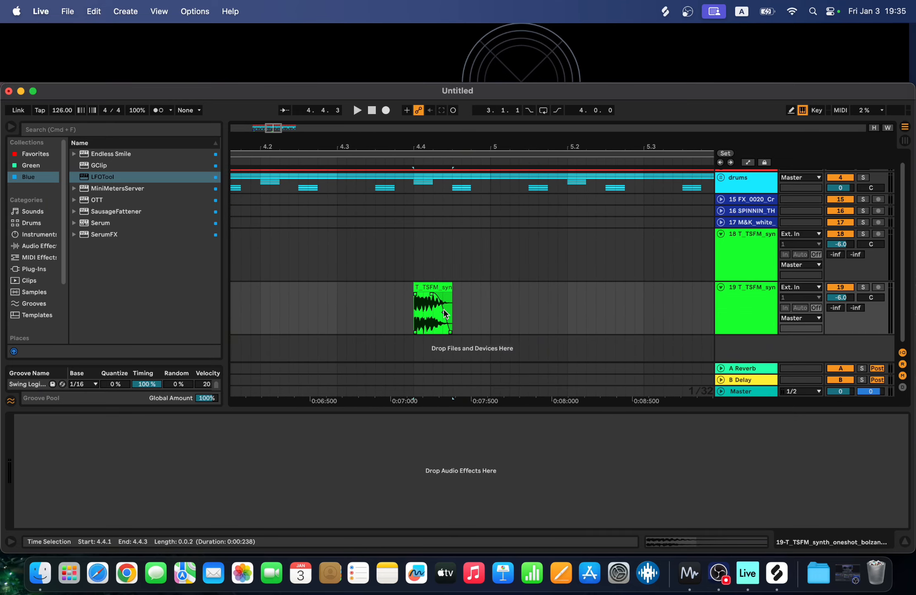
click(385, 311)
key(space)
key(space)
key(space)
key(space)
Try the bolzano clip at 4.4.3 and play the passage
click(426, 288)
key(Right)
key(Right)
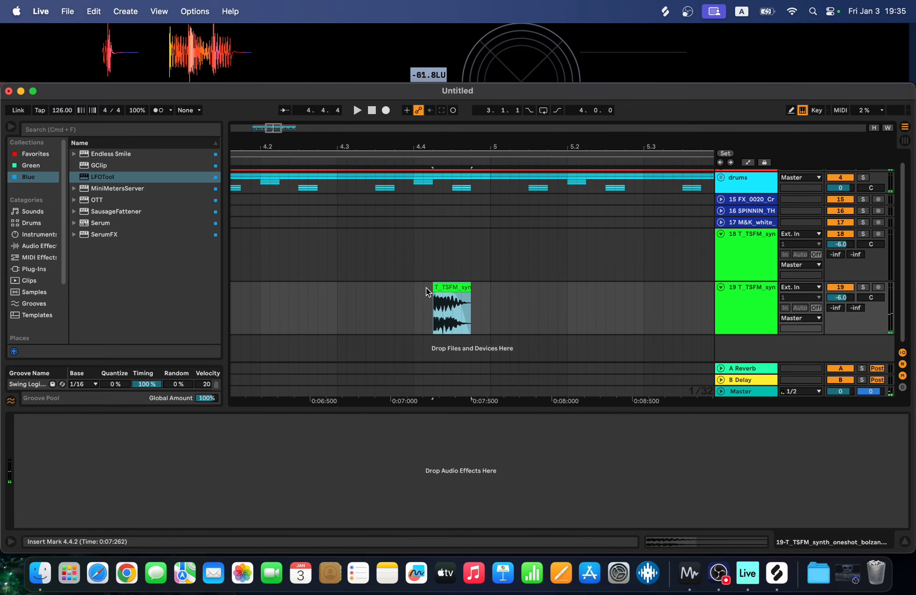
key(Right)
click(426, 291)
key(space)
key(space)
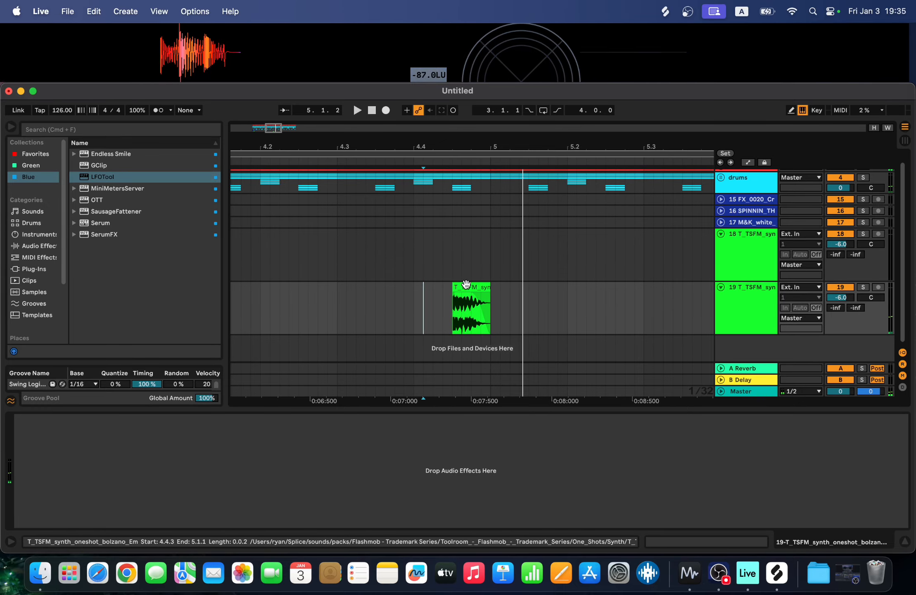
Move the bolzano clip to 4.3.3 and audition it with the groove
drag(467, 284, 390, 285)
click(275, 300)
key(space)
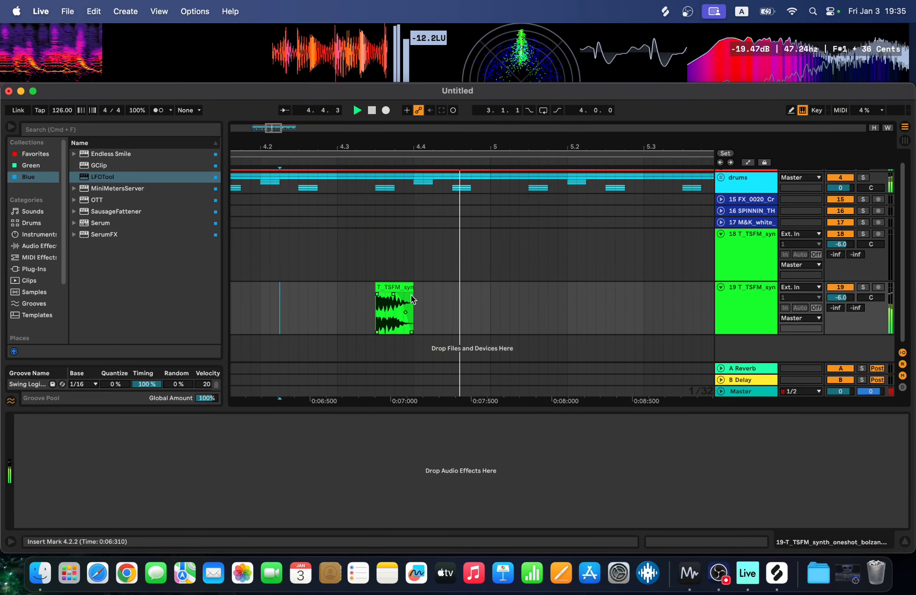
key(space)
Duplicate the florence and bolzano clips from bars 3 and 4 into bars 5 and 6, and play from 3.1.1
scroll(479, 296, down, 5)
drag(457, 299, 340, 257)
key(super+d)
click(488, 349)
key(space)
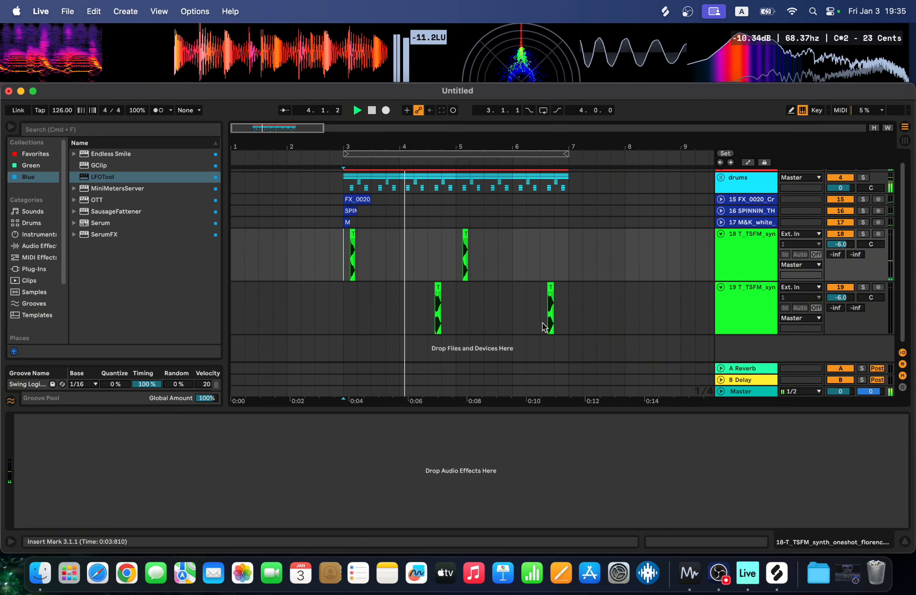
Duplicate the whole four-bar arrangement to 7.1.1 and stop playback
key(super+a)
key(super+d)
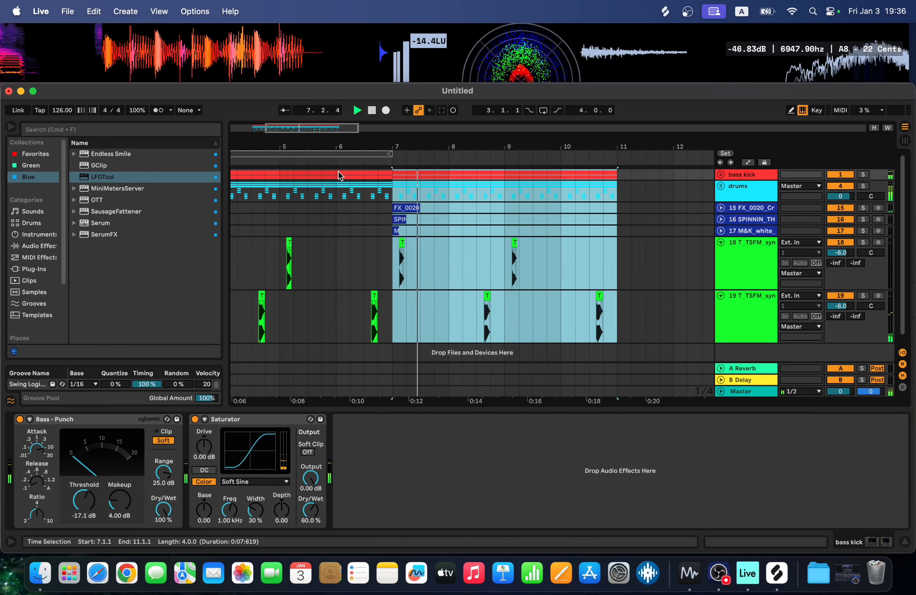
click(450, 249)
key(space)
Add locators at 3.1.1, 7.1.1 and 11.1.1
scroll(429, 246, down, 4)
right_click(283, 162)
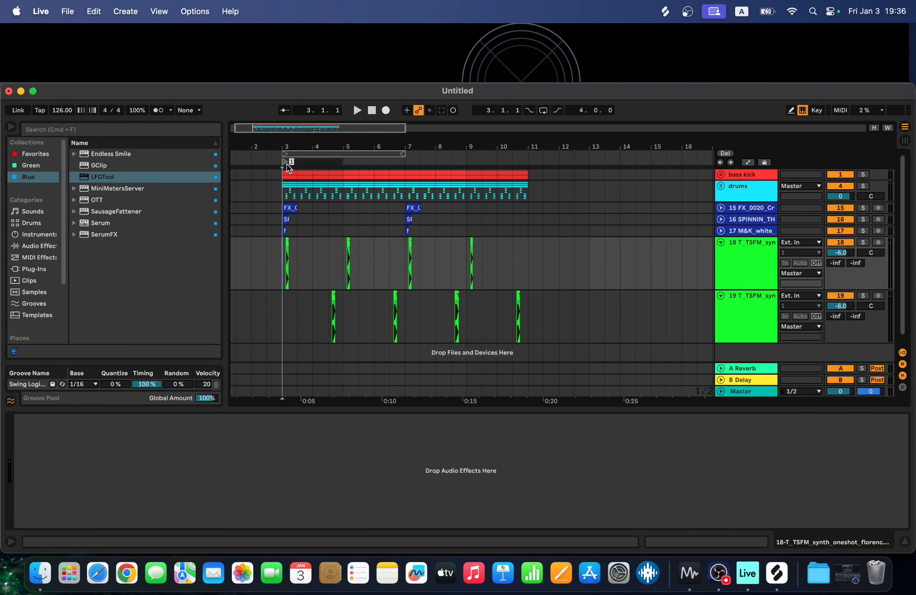
right_click(406, 164)
click(426, 194)
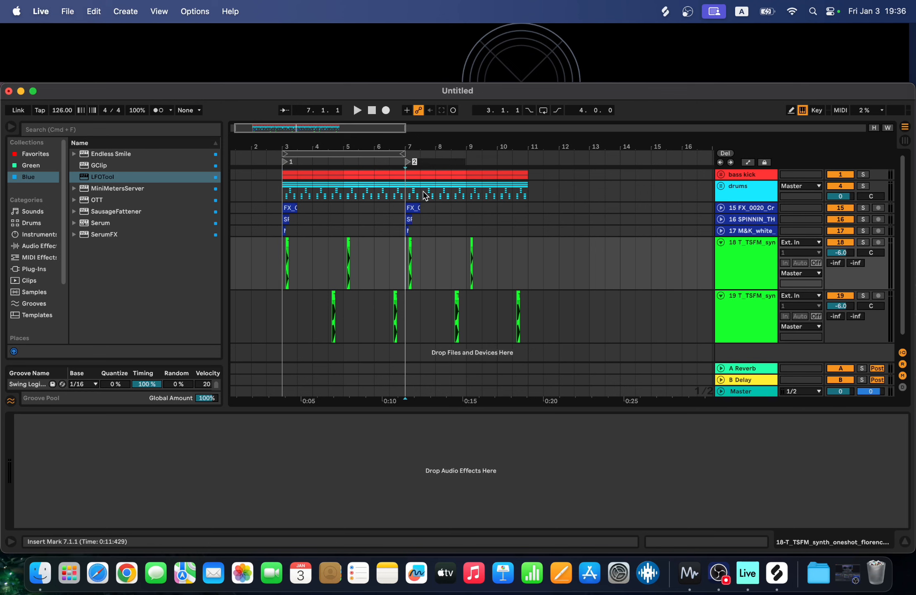
right_click(530, 164)
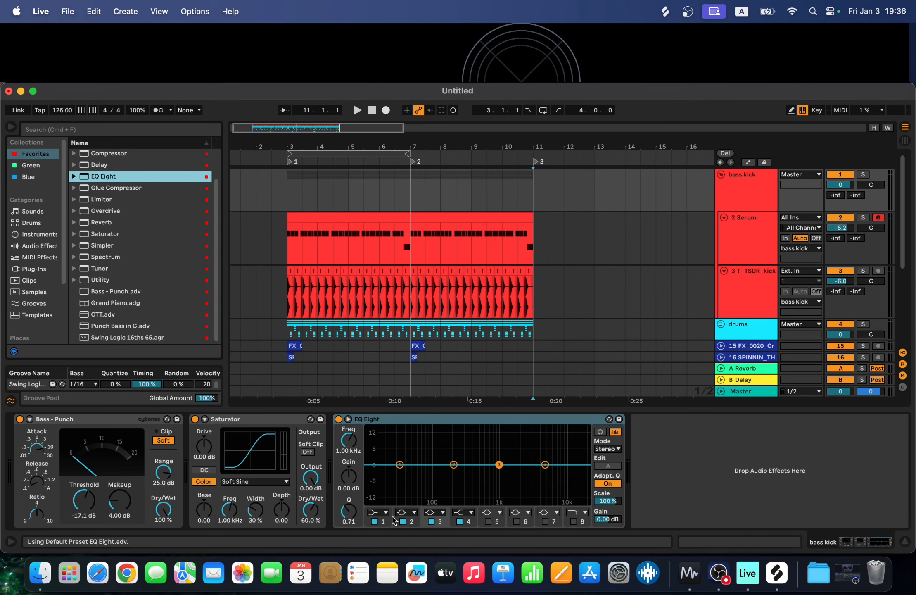
Add EQ Eight to the bass kick group with band 1 as a low cut at 212 Hz, auditioning the group in solo
click(378, 512)
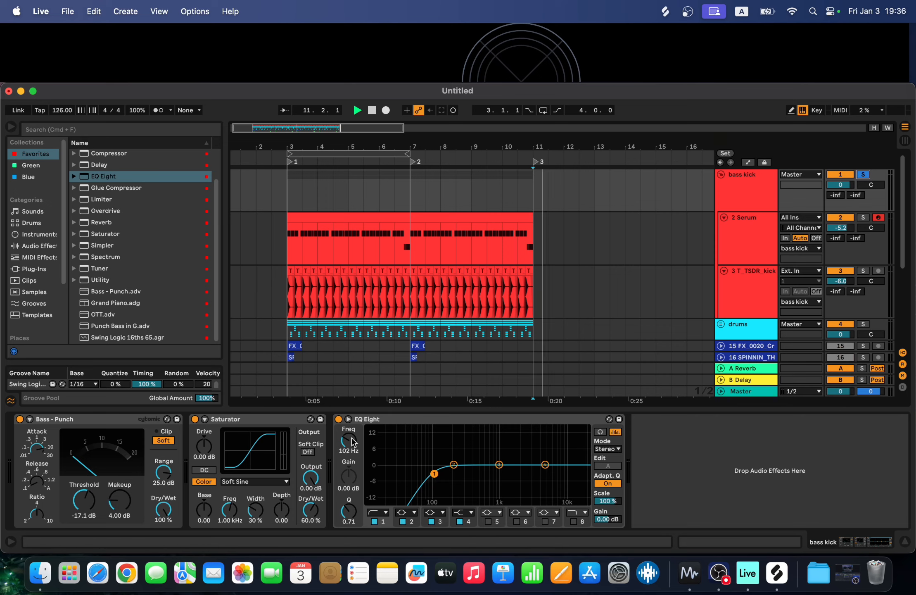
key(space)
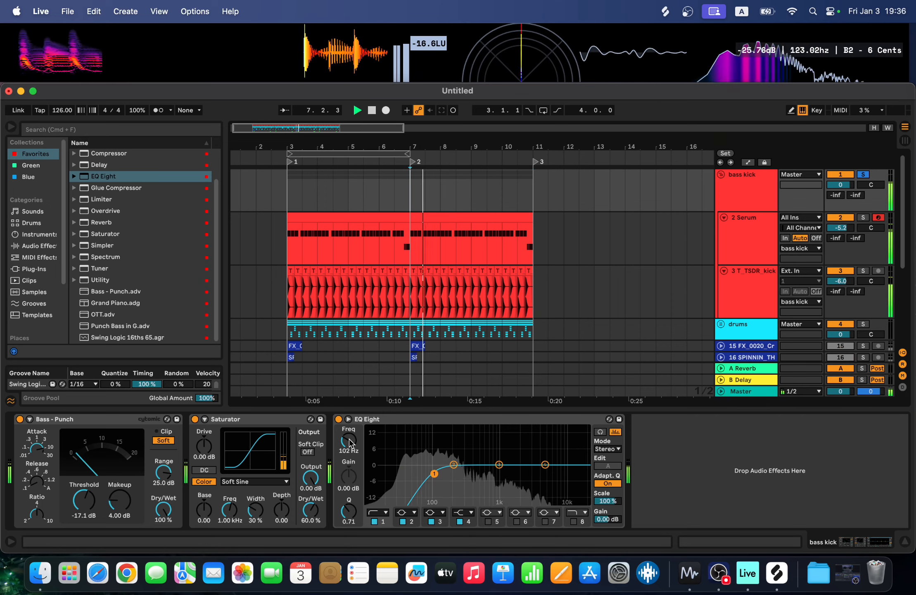
key(space)
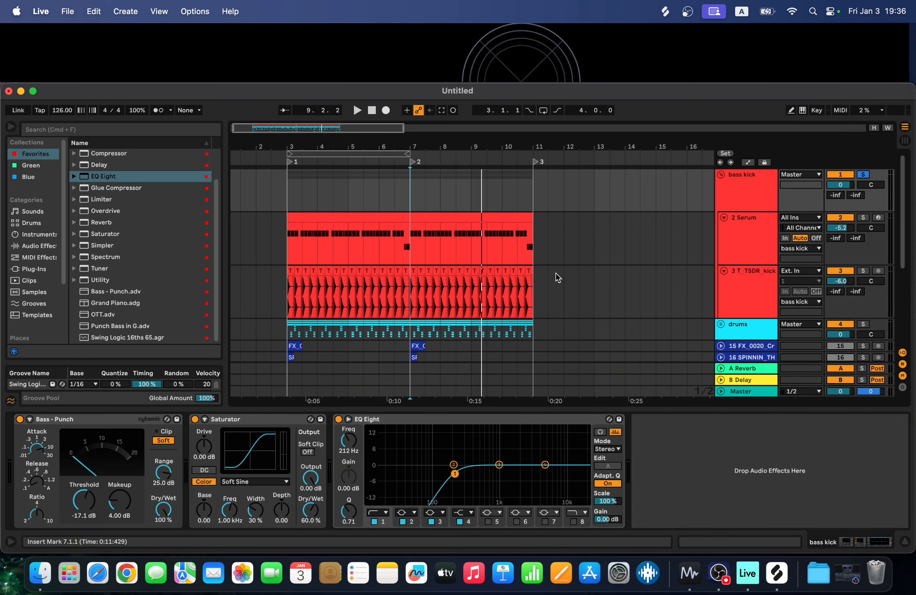
Automate Device On of the bass kick group's EQ Eight to switch on during bars 6 and 10
key(a)
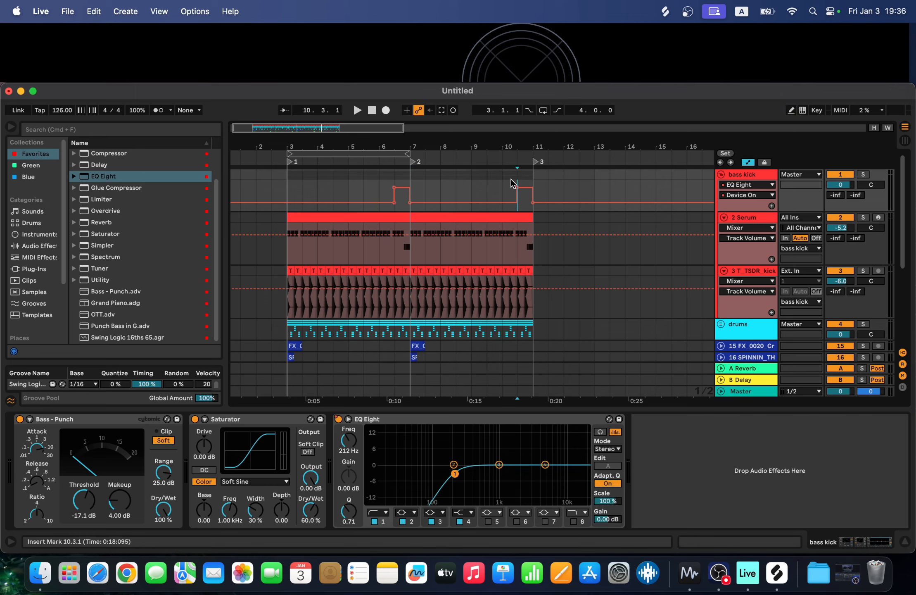
key(space)
key(b)
click(513, 183)
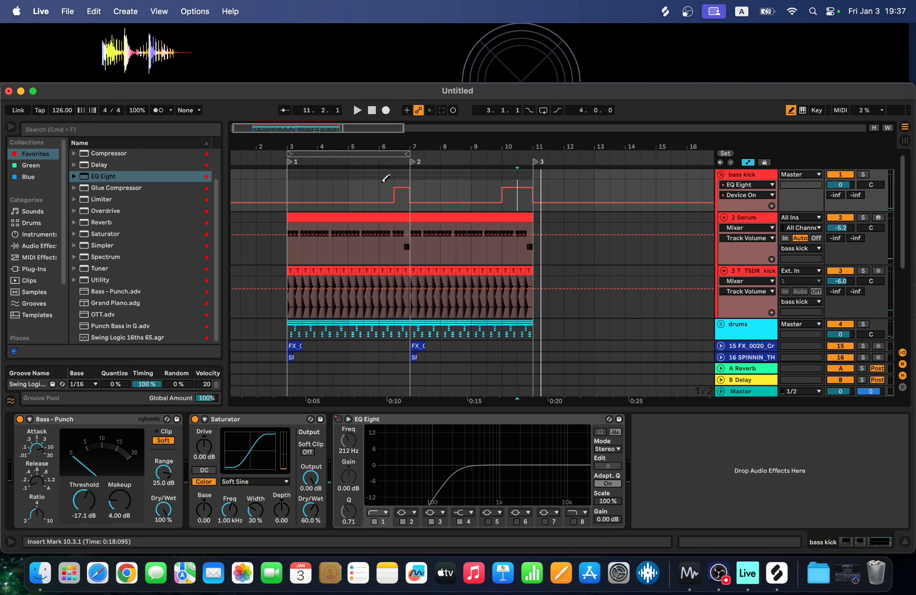
click(363, 196)
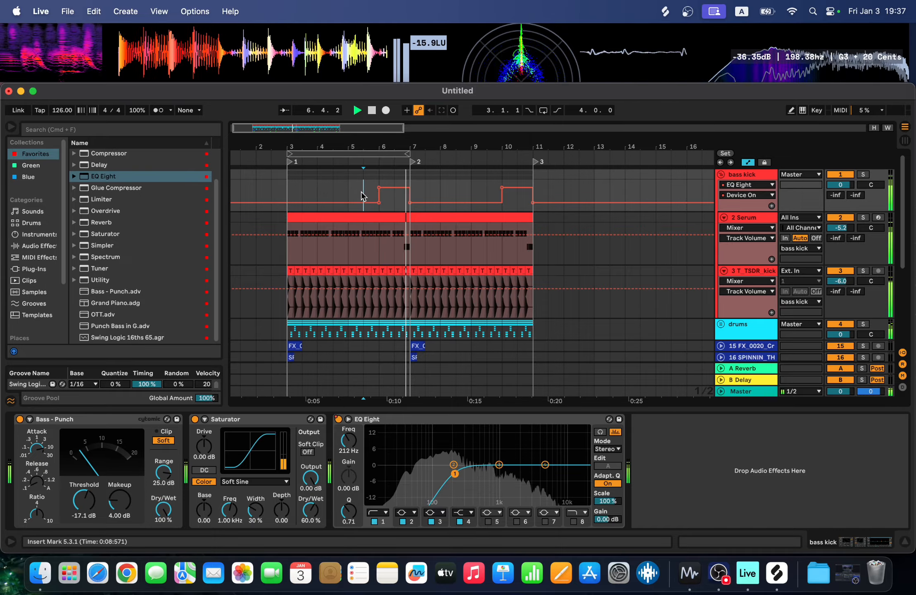
Stop playback and deactivate the crash, cymbal and white noise clips at bar 7
scroll(450, 232, down, 2)
scroll(449, 232, right, 2)
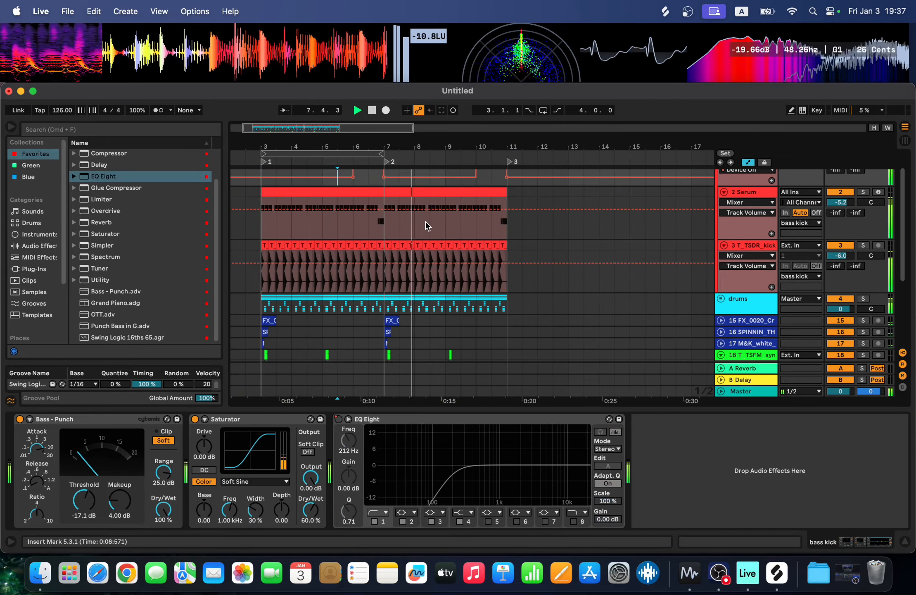
scroll(463, 285, up, 1)
scroll(413, 268, down, 5)
click(367, 224)
key(space)
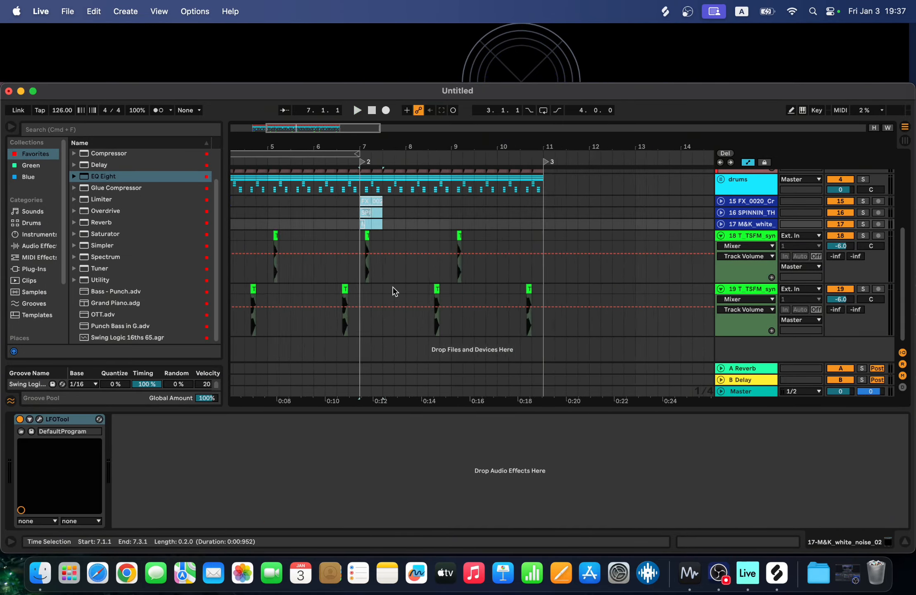
Duplicate bars 3 to 10 of all tracks with their automation to 11.1.1
drag(452, 295, 274, 175)
key(super+d)
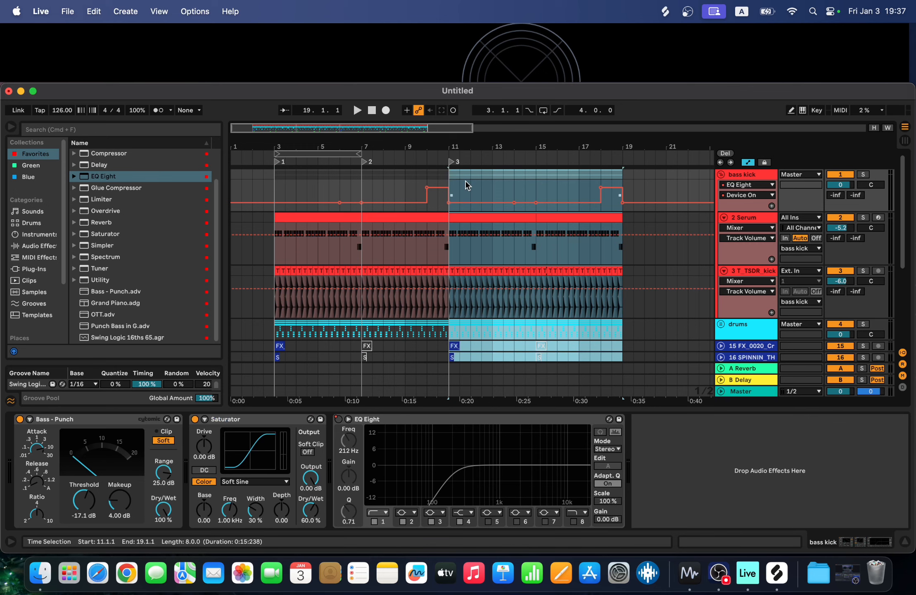
scroll(538, 293, down, 2)
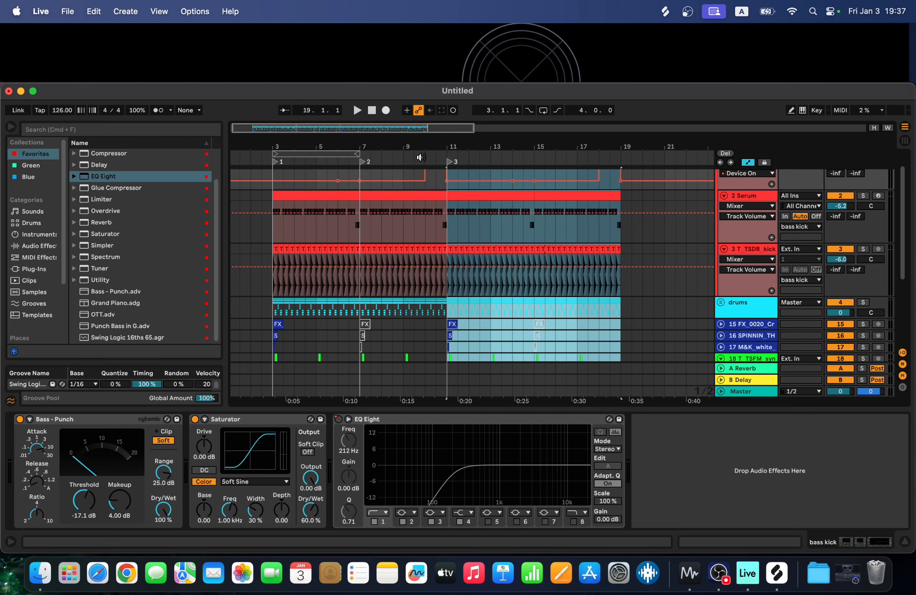
Rename the bar 7 locator to "/" and add locators named "/" at bar 15 and "4" at bar 19
right_click(365, 161)
click(395, 182)
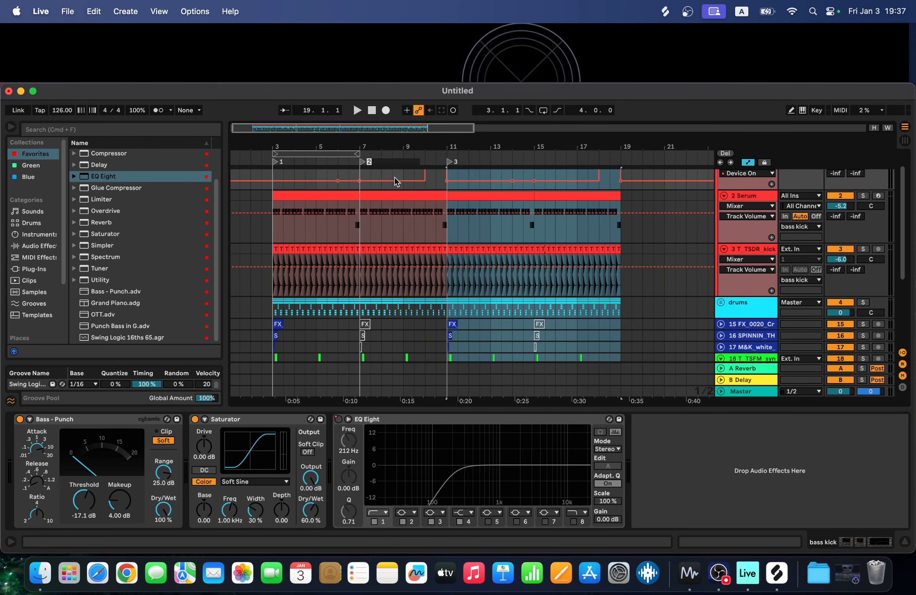
right_click(533, 167)
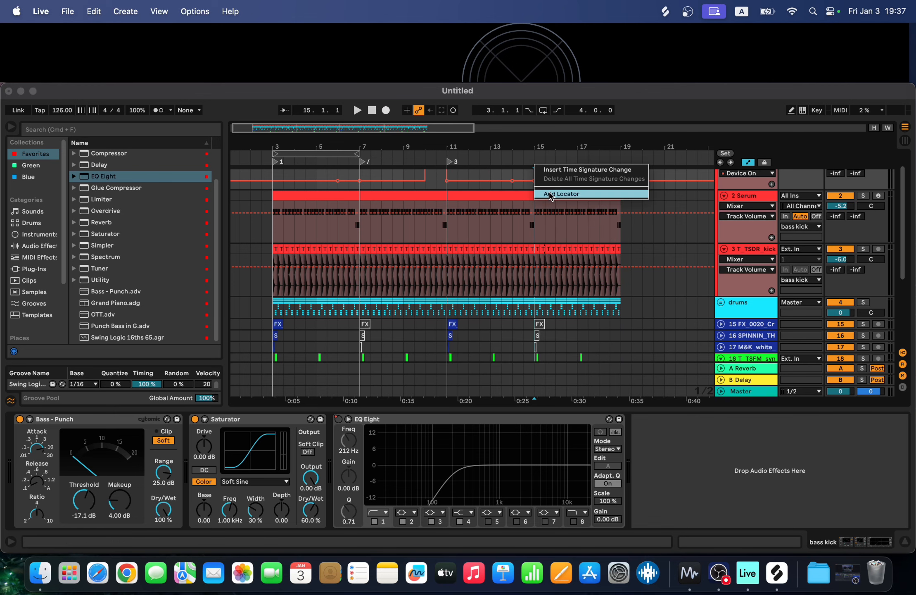
click(550, 192)
right_click(621, 160)
click(633, 179)
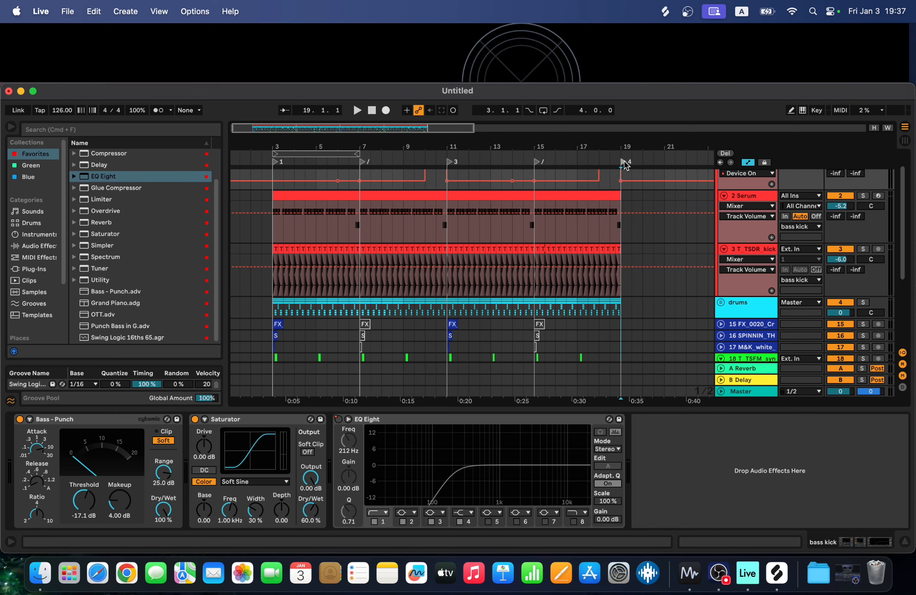
Fold the two T_TSFM synth one-shot tracks and group them
scroll(455, 223, down, 4)
click(721, 283)
click(721, 295)
click(742, 295)
shift+click(742, 284)
key(super+g)
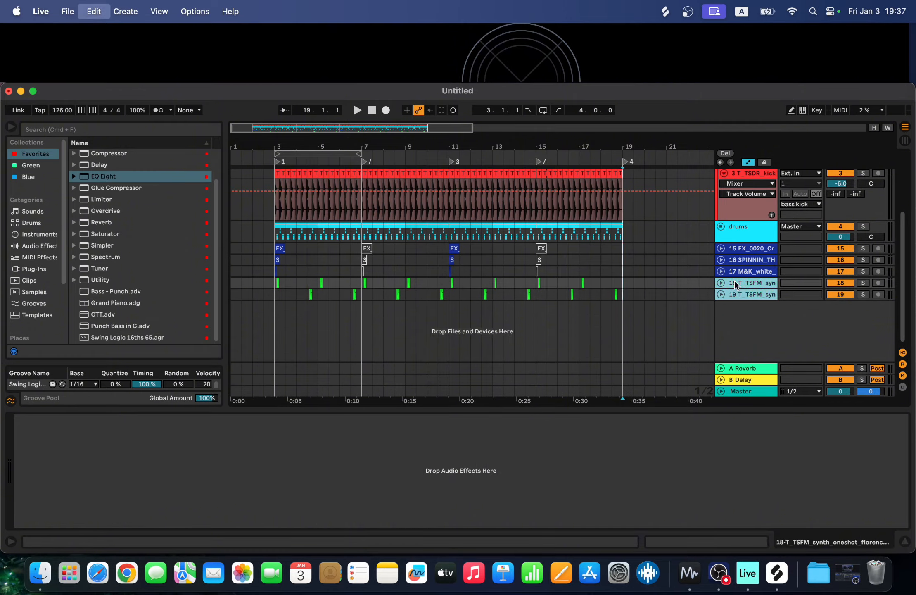
Turn off automation view, add EQ Eight to the synth group with band 1 low cut at 122 Hz, and play it while viewing the mixer
key(a)
double_click(104, 176)
click(59, 513)
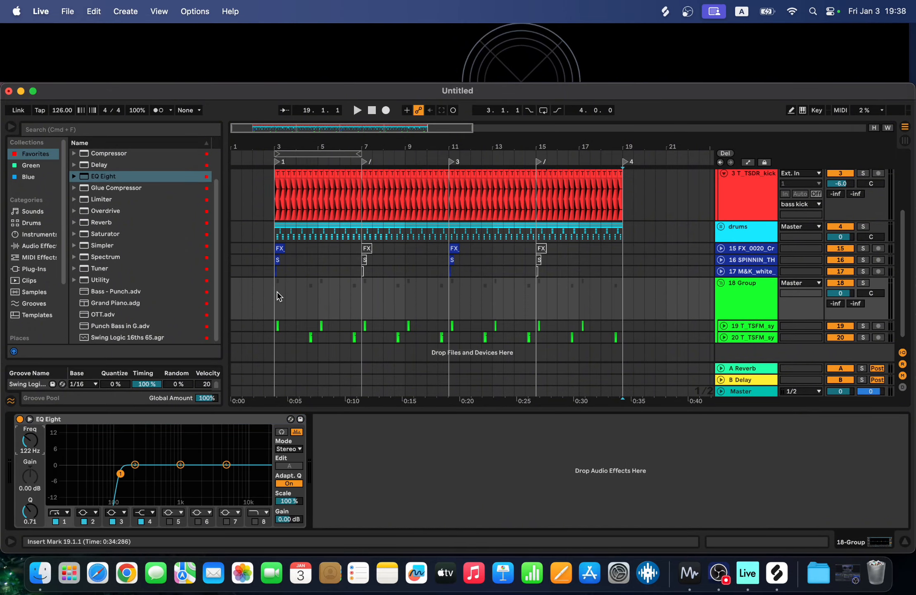
key(space)
click(905, 140)
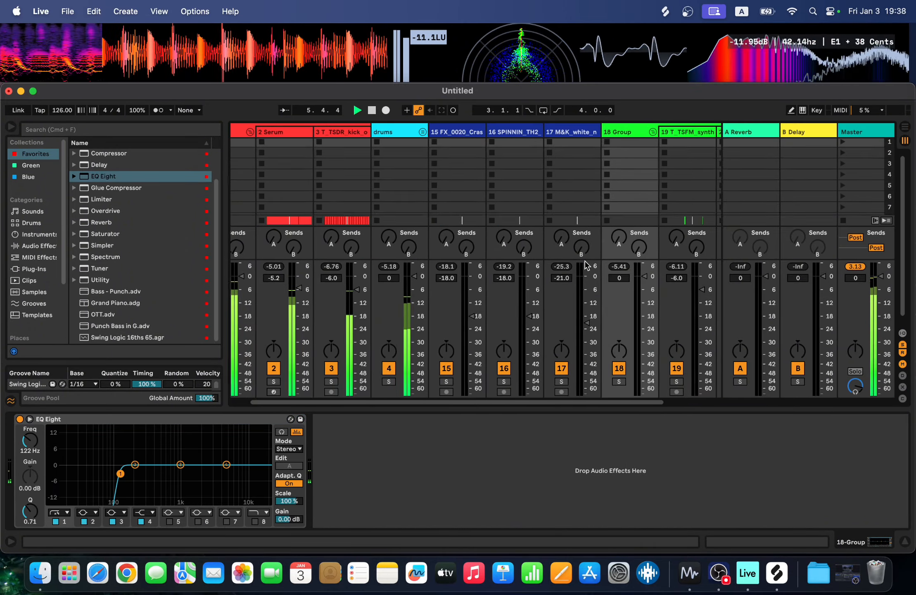
scroll(587, 264, right, 3)
scroll(570, 314, left, 1)
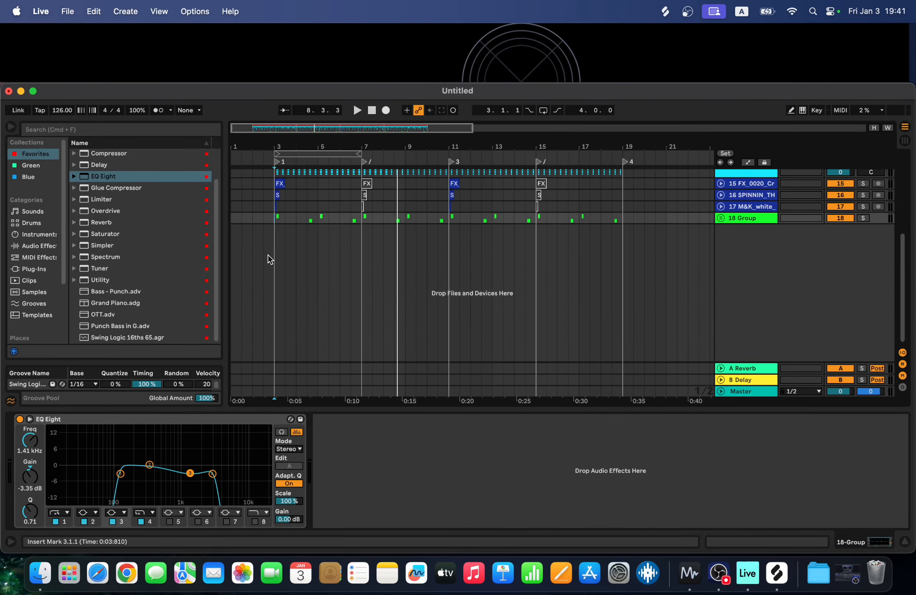
Play the arrangement from bar 3 briefly and extend the loop region to 8 bars, ending at bar 11
key(space)
scroll(506, 238, up, 2)
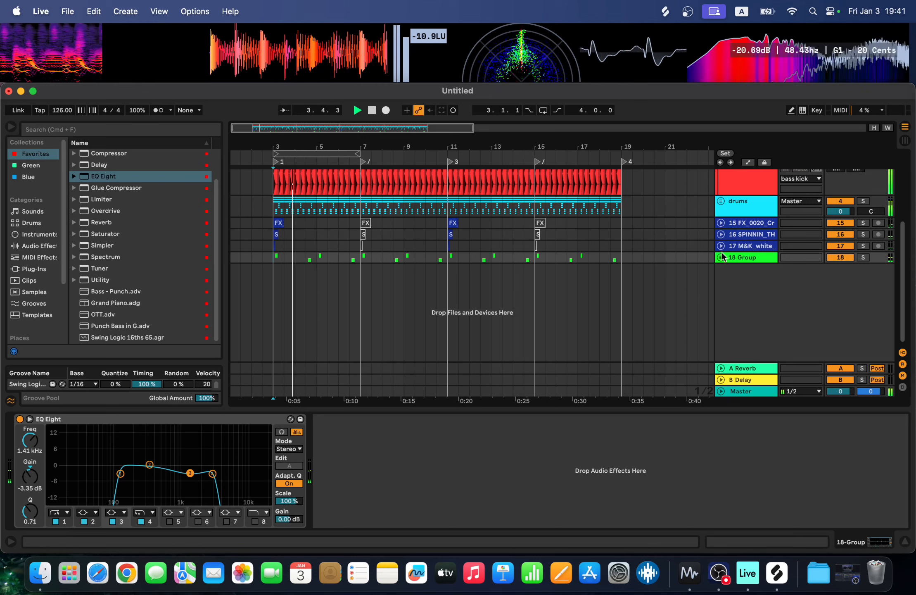
key(space)
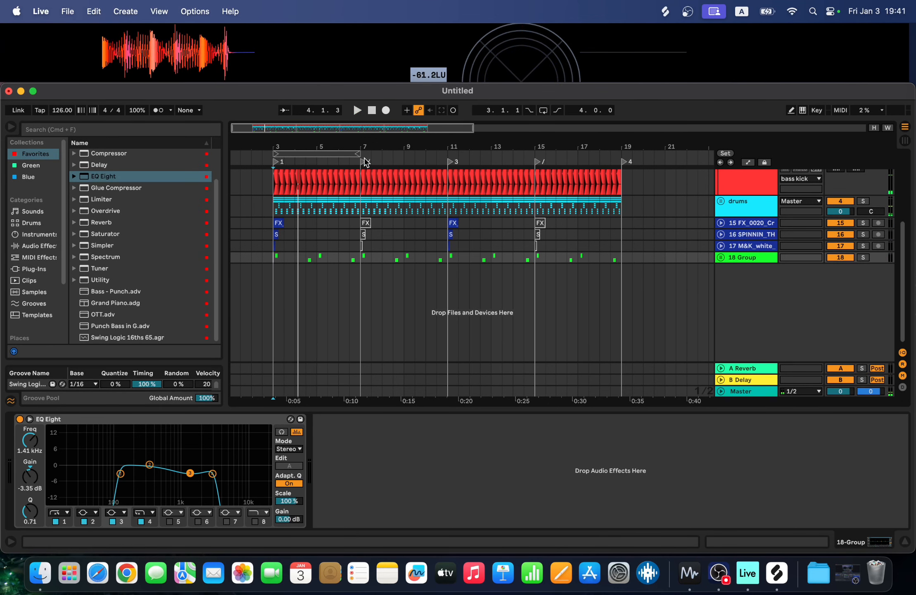
drag(360, 154, 500, 156)
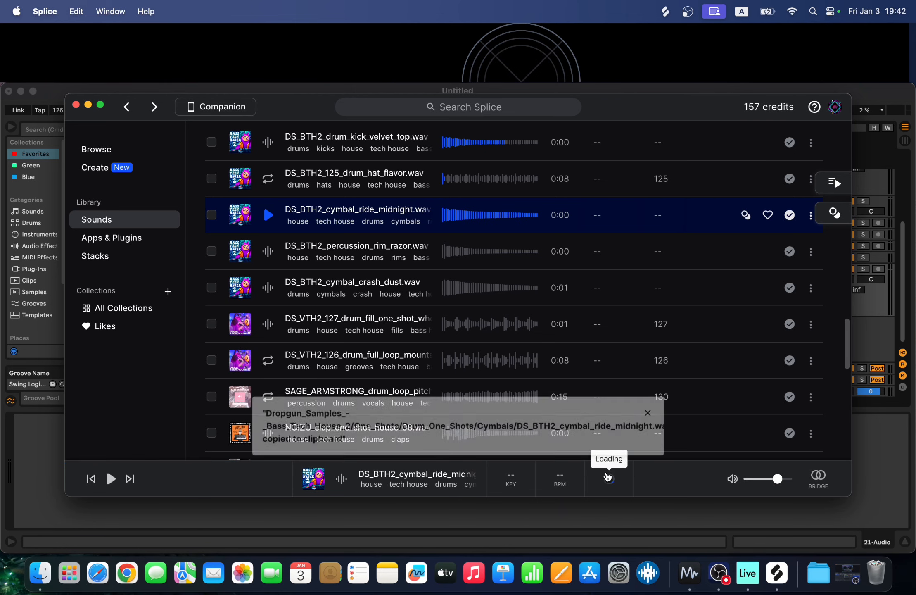
Switch from Splice to Live and place the DS_BTH2_cymbal_ride_midnight sample at 11.1.1 on its own audio track
click(648, 406)
key(super+Tab)
click(450, 285)
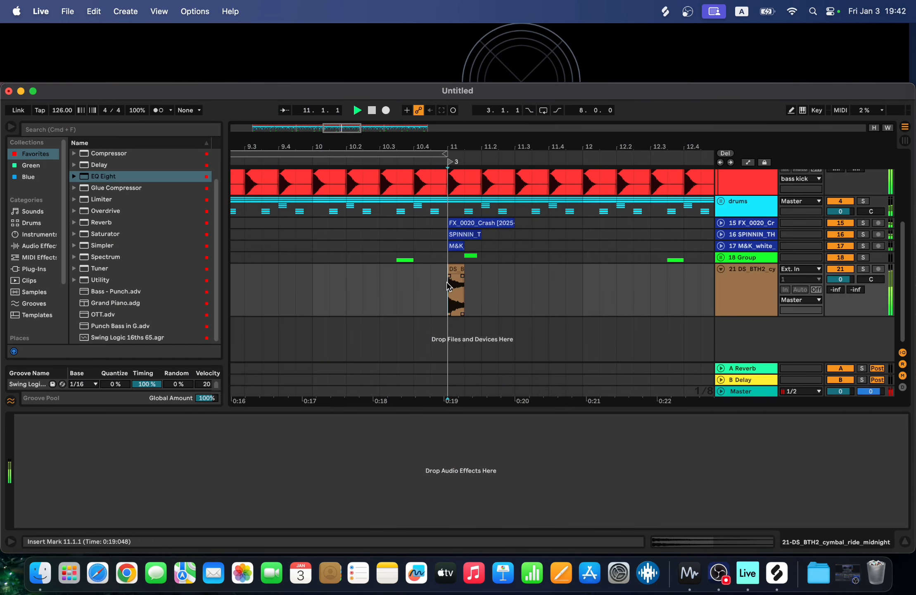
Set the first ride clip's gain to -5.82 dB and audition it against the mix
double_click(469, 271)
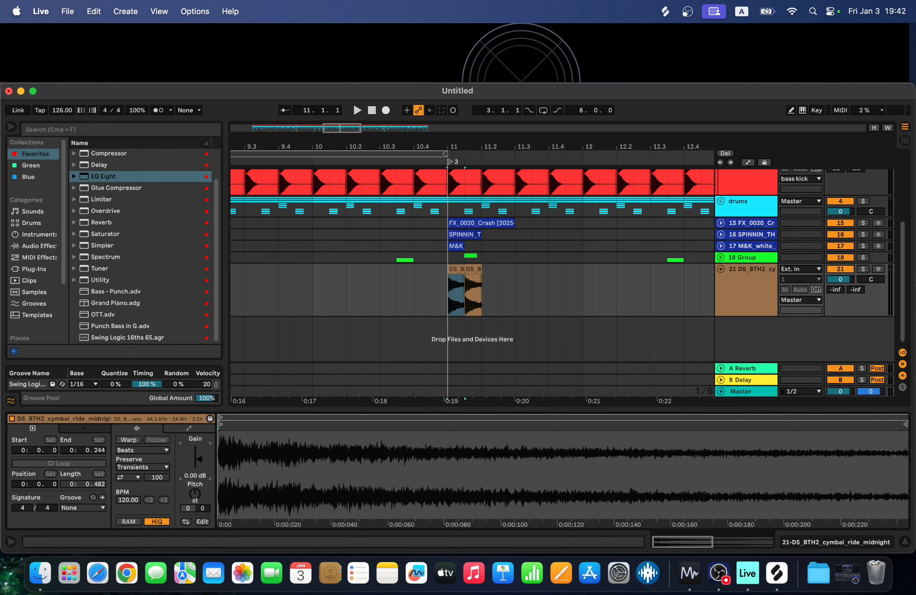
drag(198, 459, 199, 461)
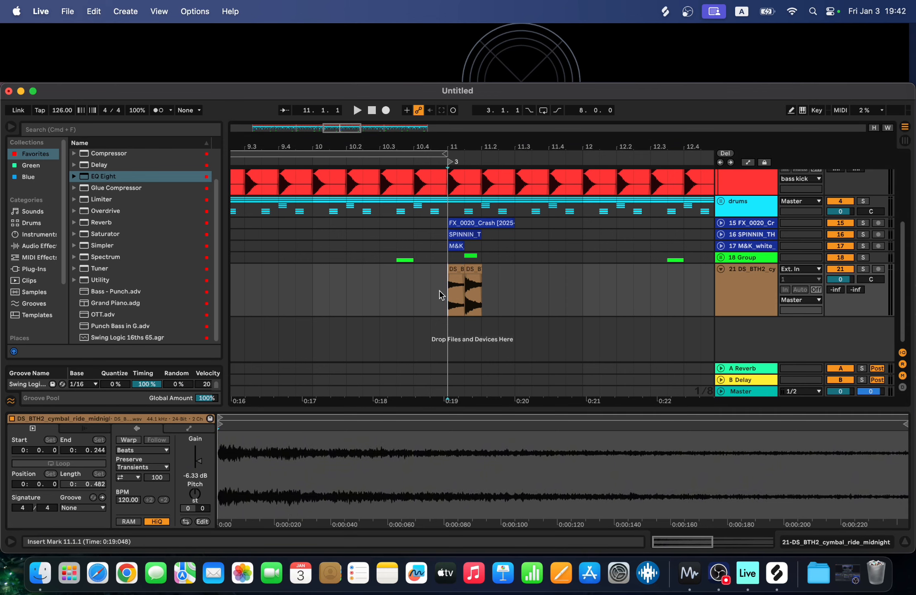
key(space)
key(space)
click(456, 269)
key(space)
drag(198, 461, 199, 460)
key(space)
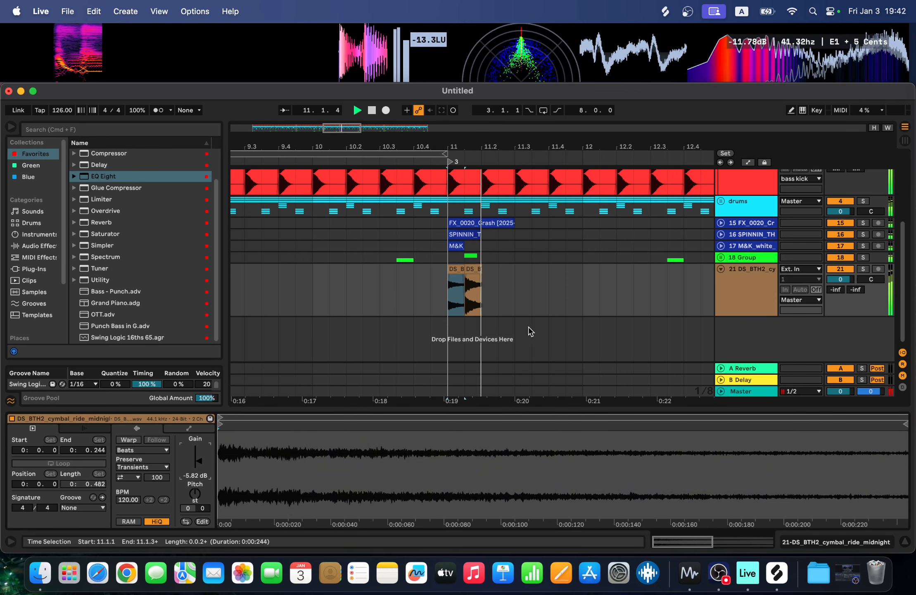
Set the ride cymbal track's volume to -12 dB and play from bar 11 to check it
key(space)
click(851, 280)
text(-12)
key(Return)
key(space)
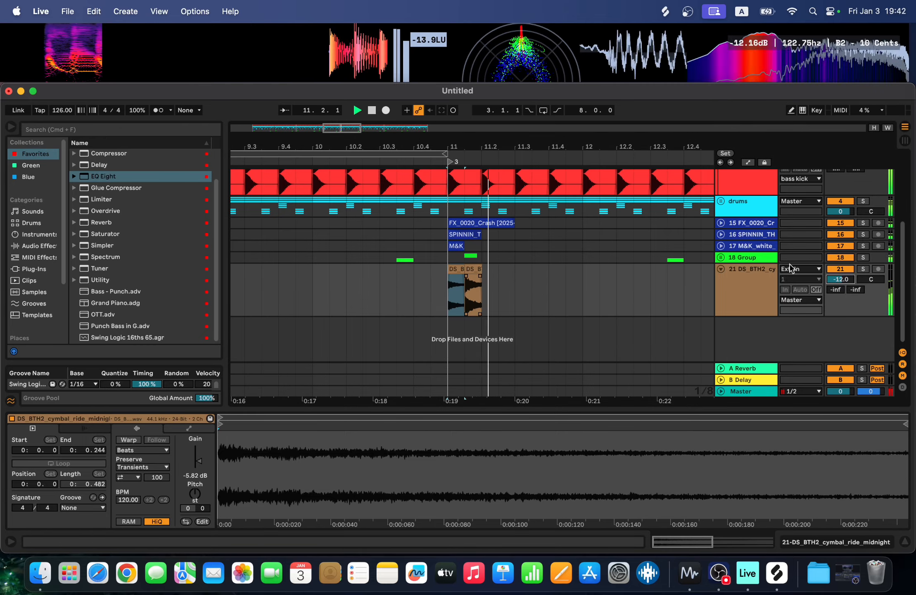
key(space)
Duplicate the pair of ride clips repeatedly from bar 11 onward and play the section
drag(476, 284, 453, 278)
key(super+d)
key(super+d)
key(super+d)
key(super+d)
key(super+d)
key(super+d)
key(super+d)
key(super+d)
key(super+d)
key(super+d)
key(super+d)
key(super+d)
key(super+d)
key(super+d)
key(super+d)
key(super+d)
key(super+d)
key(super+d)
key(super+d)
key(super+d)
key(space)
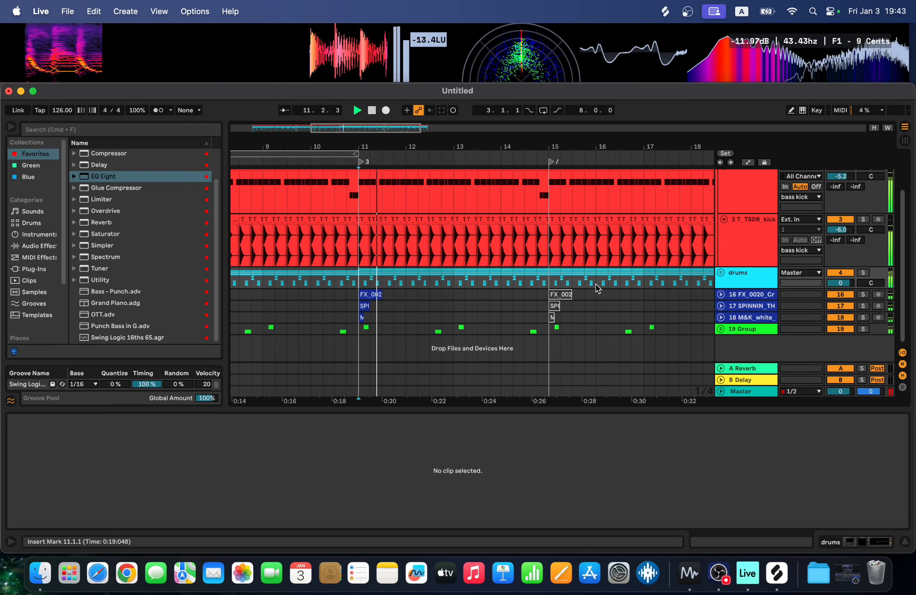
scroll(596, 284, left, 3)
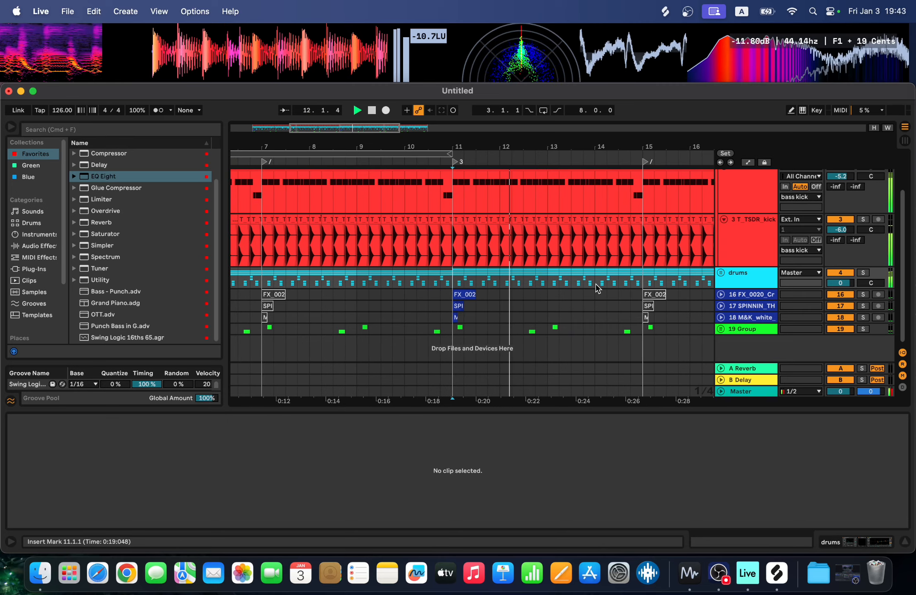
Audition the liked drum fills in Splice and place the DS_MTH_126_drum_fill one-shot at 10.3.1 in Live
click(778, 586)
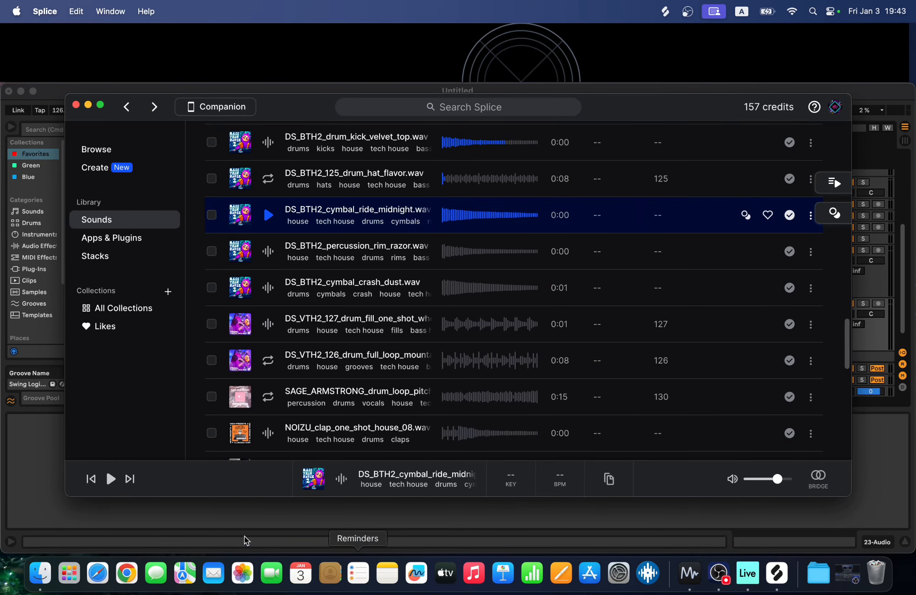
click(130, 332)
scroll(415, 343, down, 10)
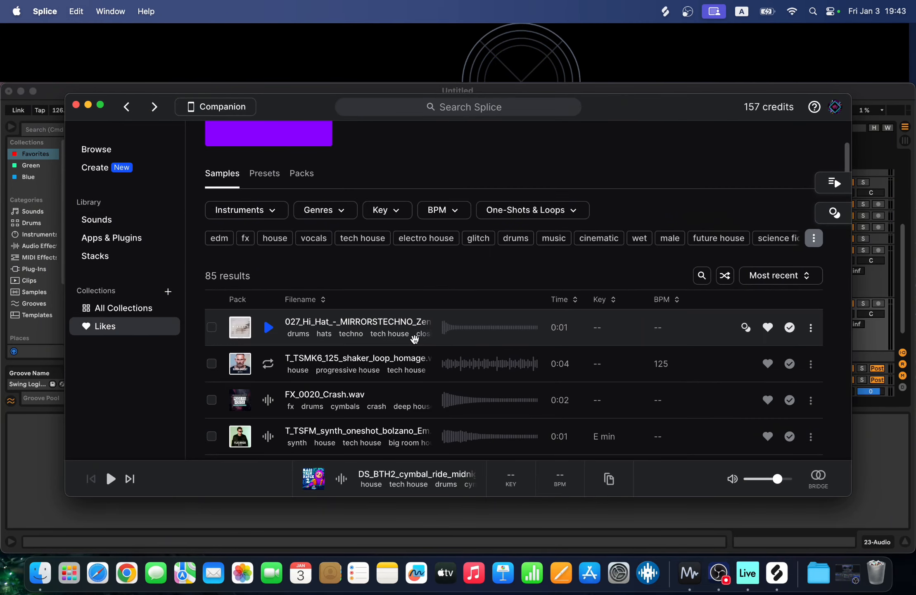
click(446, 238)
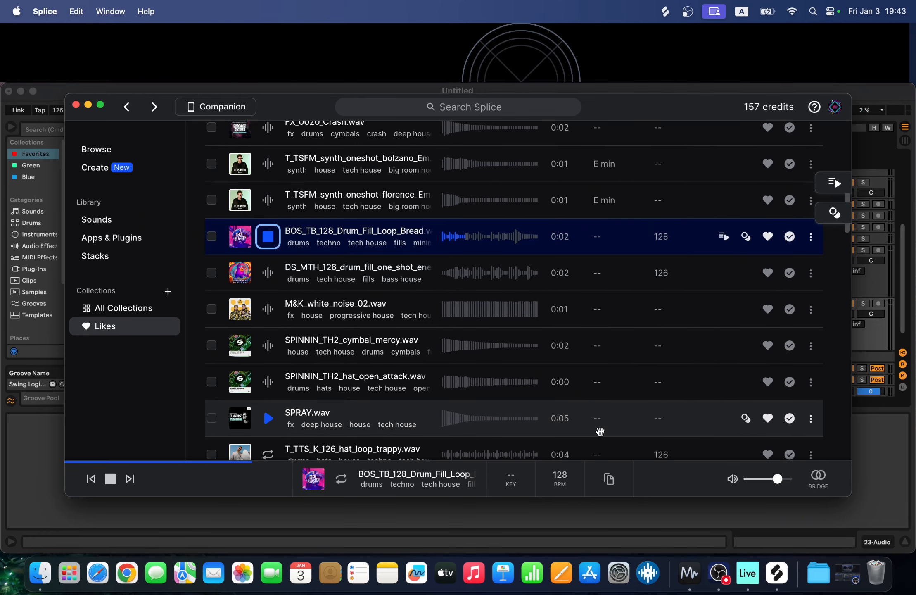
click(443, 276)
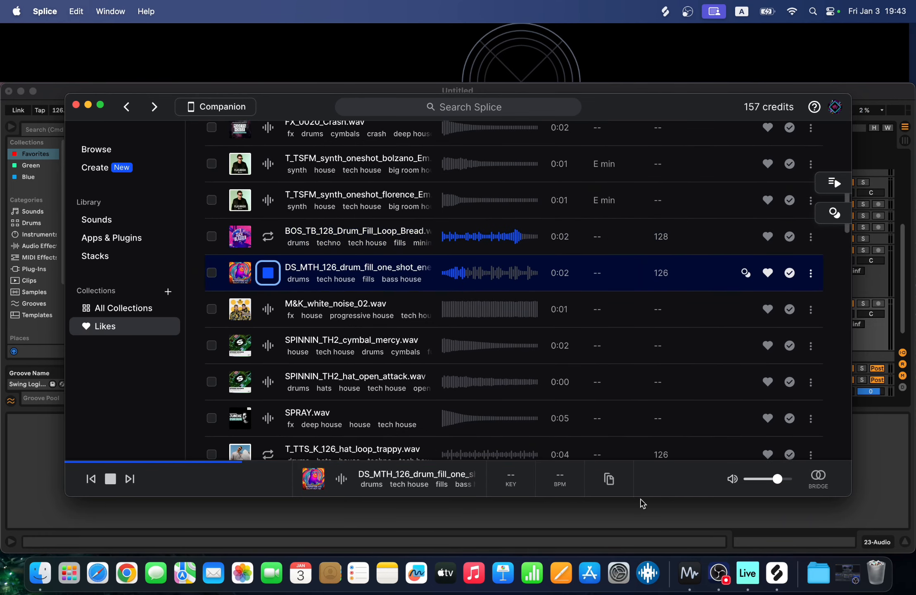
click(610, 479)
key(super+Tab)
key(super+v)
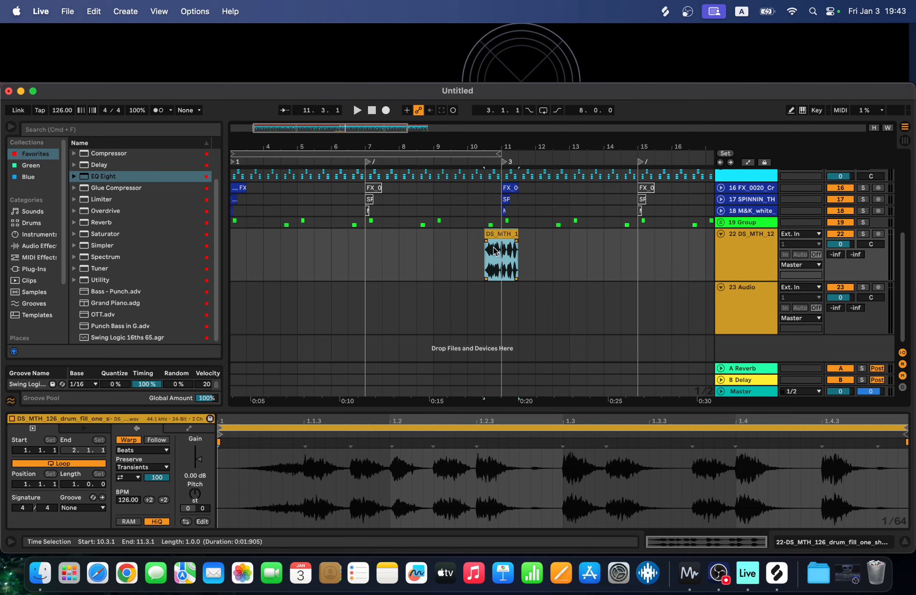
Copy BOS_TB_128_Drum_Fill_Loop_Bread.wav from Splice and paste it into the Live arrangement
key(super+Tab)
click(609, 480)
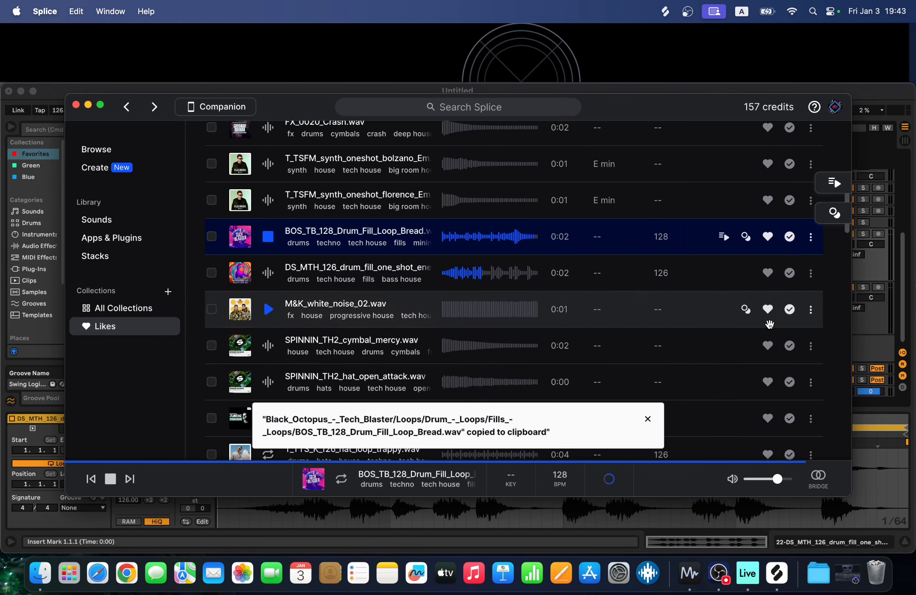
key(super+Tab)
key(super+v)
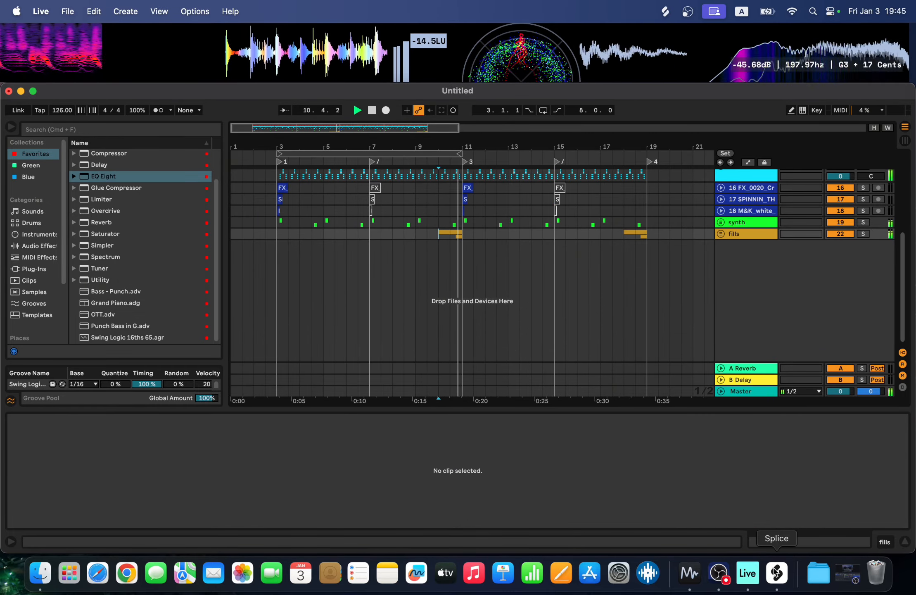
Audition the liked samples in Splice and place SPRAY.wav at 3.1.1 on a new audio track in Live
click(777, 572)
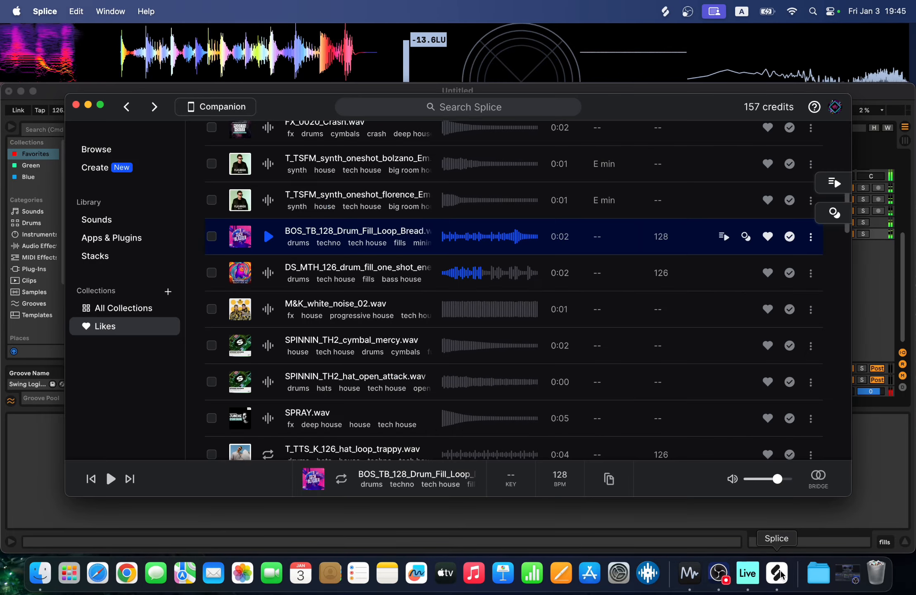
key(Down)
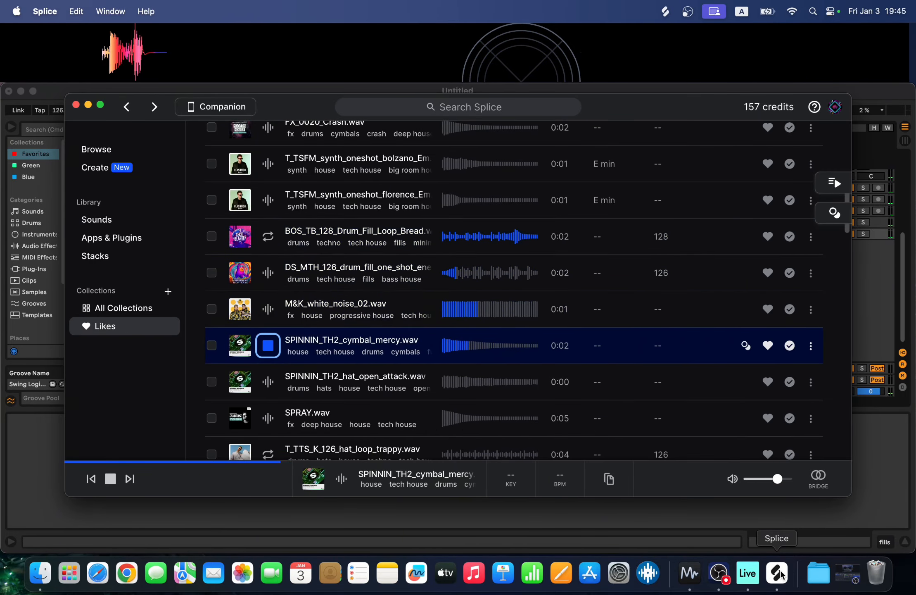
key(Down)
key(Up)
key(Up)
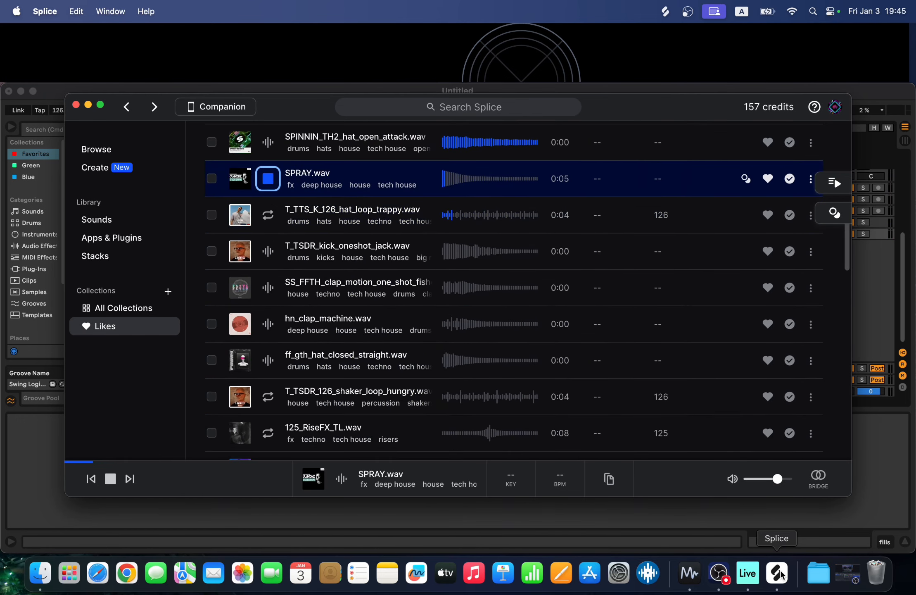
click(745, 593)
key(super+t)
click(278, 259)
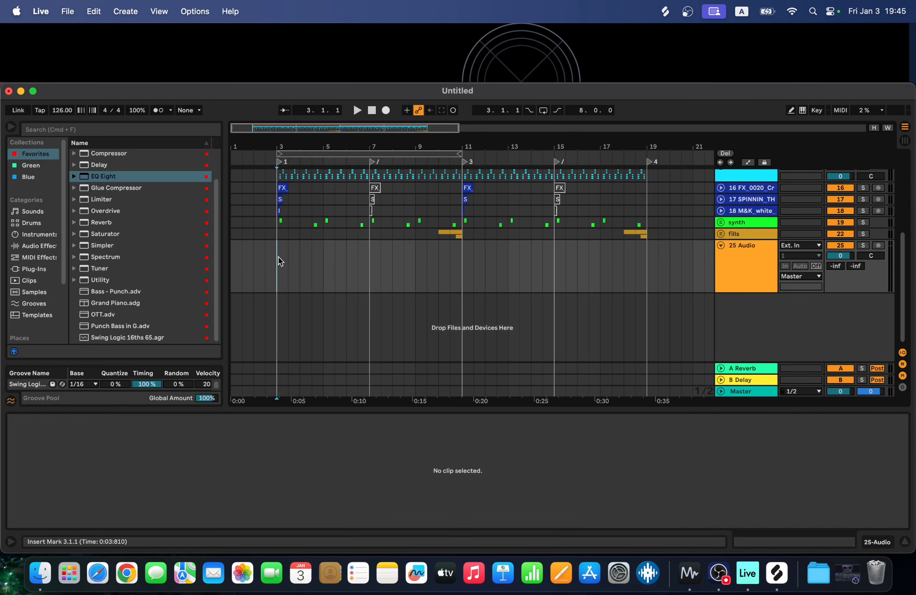
key(super+v)
Set the SPRAY track's volume to -20 dB and audition it with the mix from bar 3
key(shift+Tab)
key(space)
click(850, 257)
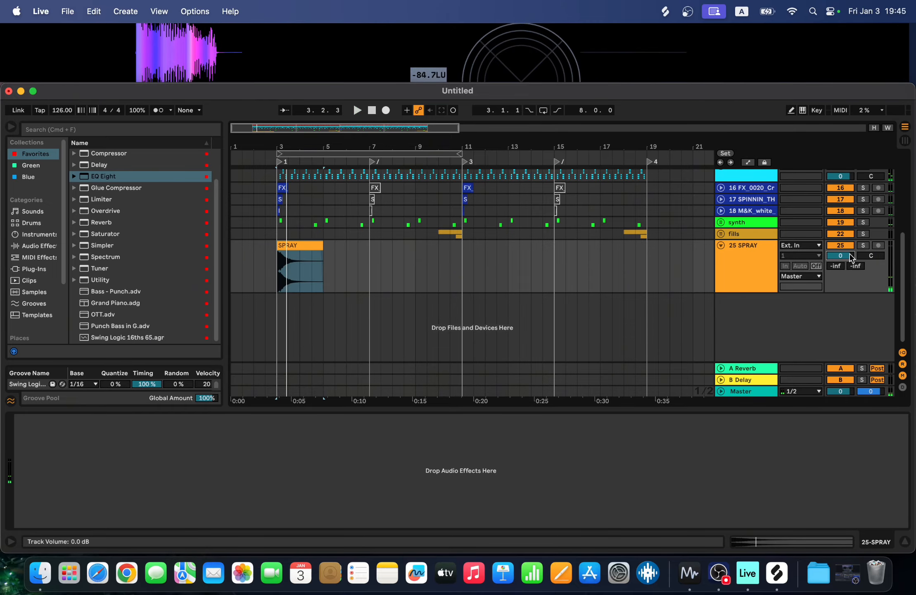
key(space)
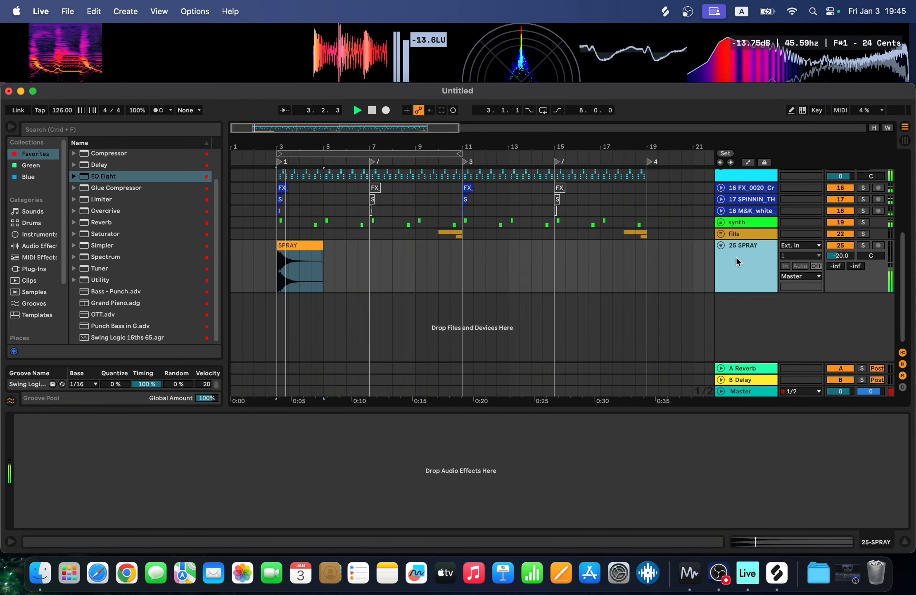
click(317, 260)
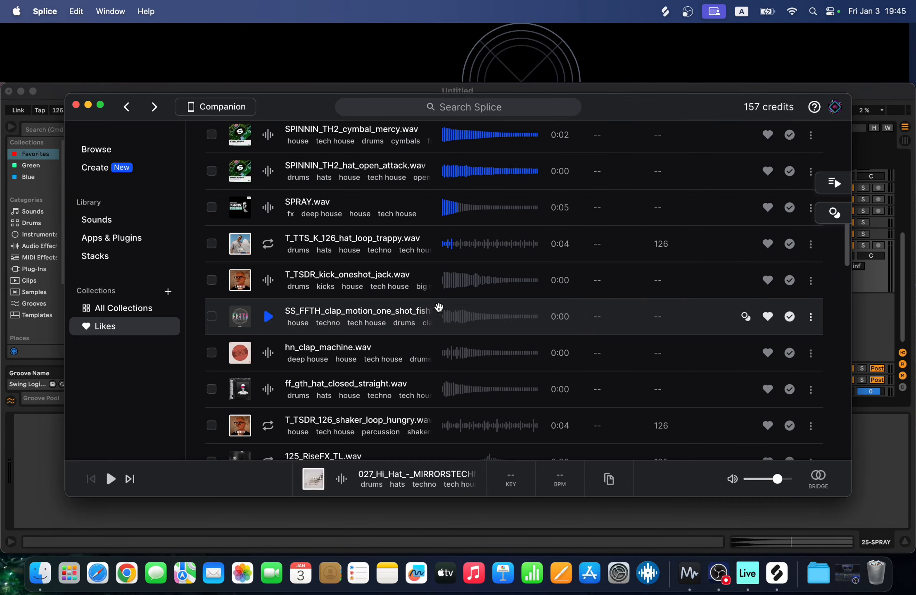
Find the BOS_ISL_FX_Faller one-shot in Splice, replace the SPRAY clip with it at 3.1.1 in Live, and play it
click(438, 308)
click(437, 285)
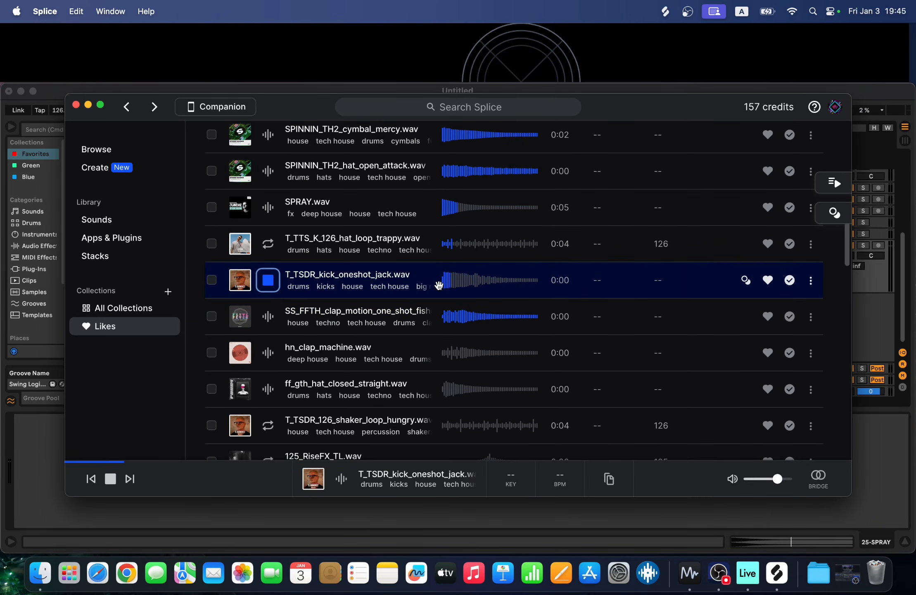
scroll(438, 297, down, 4)
click(437, 331)
click(614, 490)
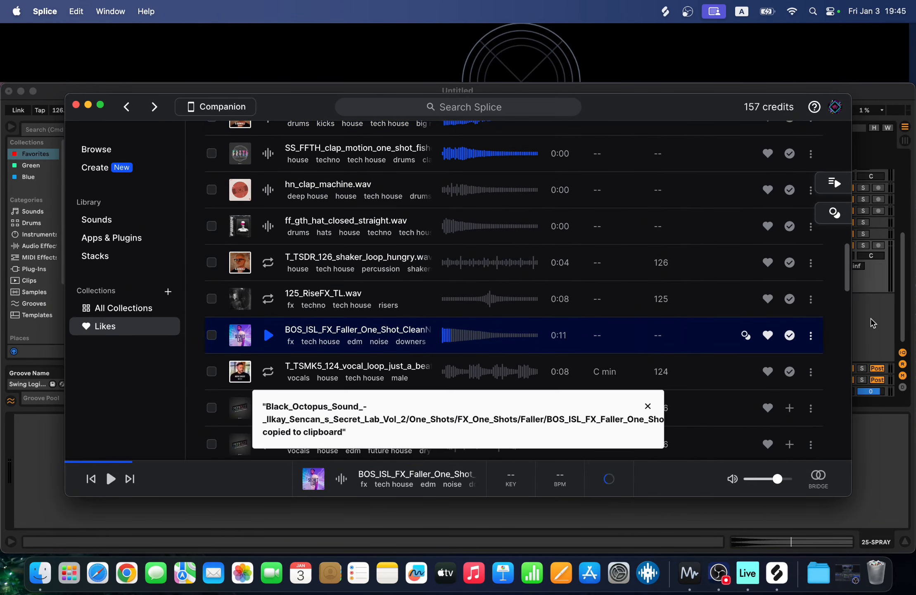
click(875, 313)
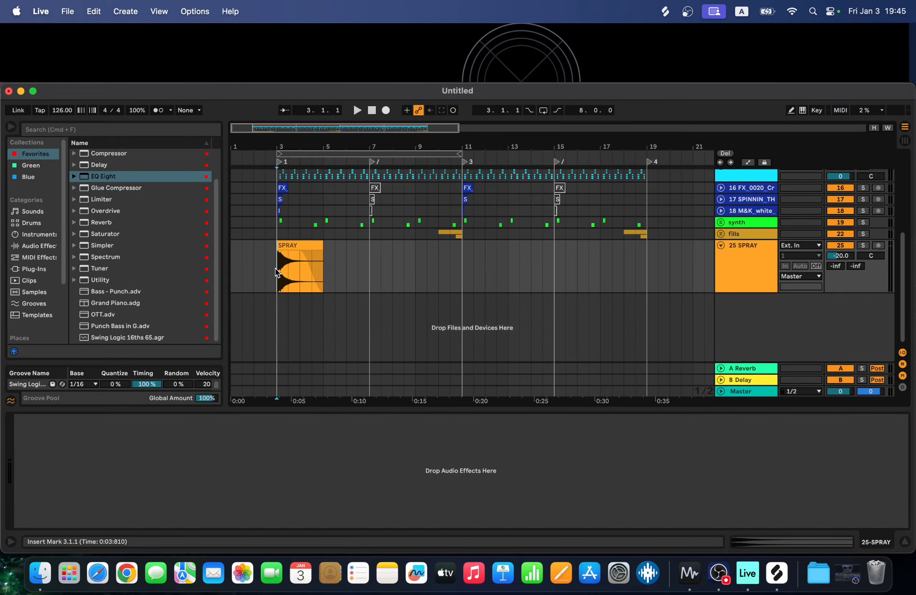
key(space)
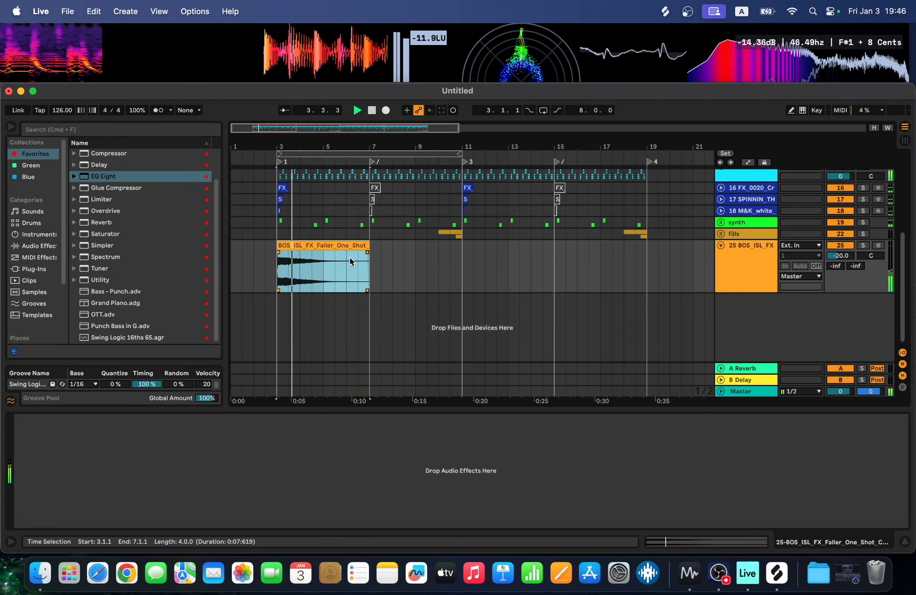
Set the BOS_ISL_FX_Faller track's volume to -26 dB and stop playback
click(842, 257)
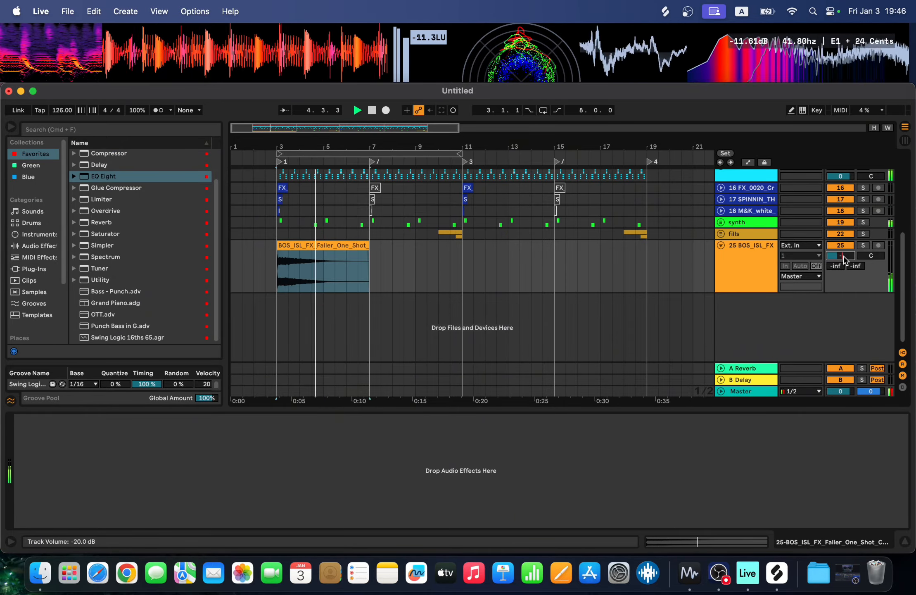
text(-2)
text(6)
key(Return)
key(space)
Add LFOTool to the faller track, play the track soloed, and lower the start point of the LFO volume curve
click(29, 177)
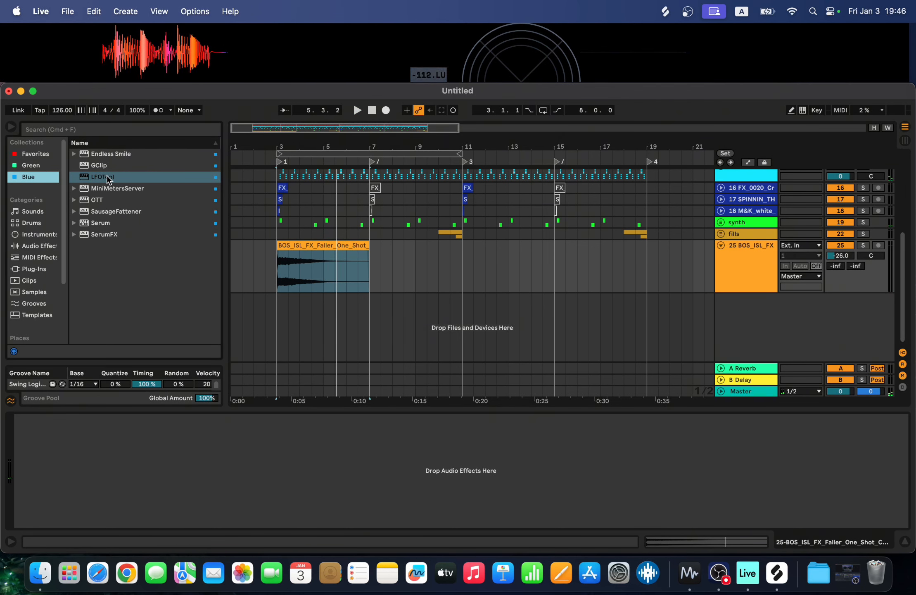
drag(107, 176, 276, 289)
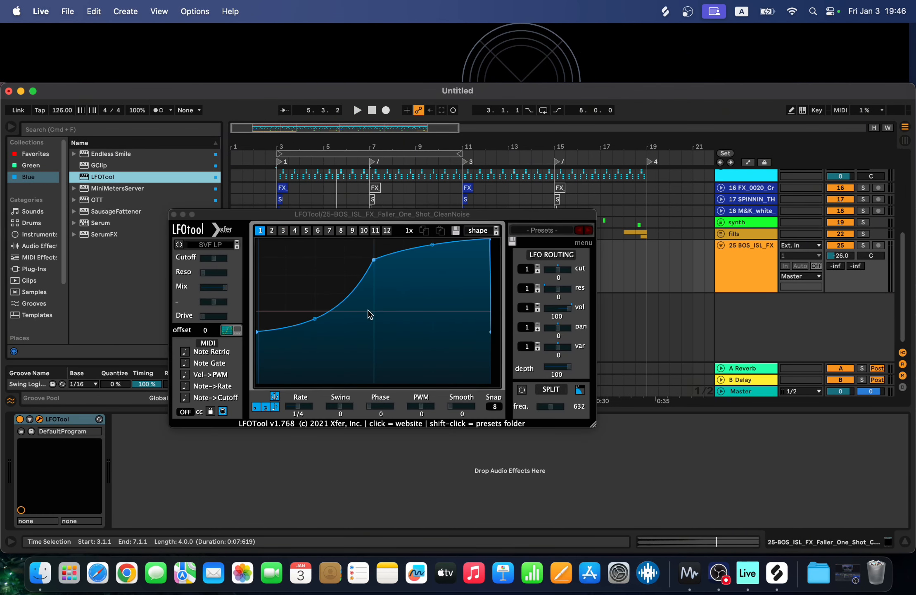
drag(361, 211, 383, 300)
key(space)
click(864, 246)
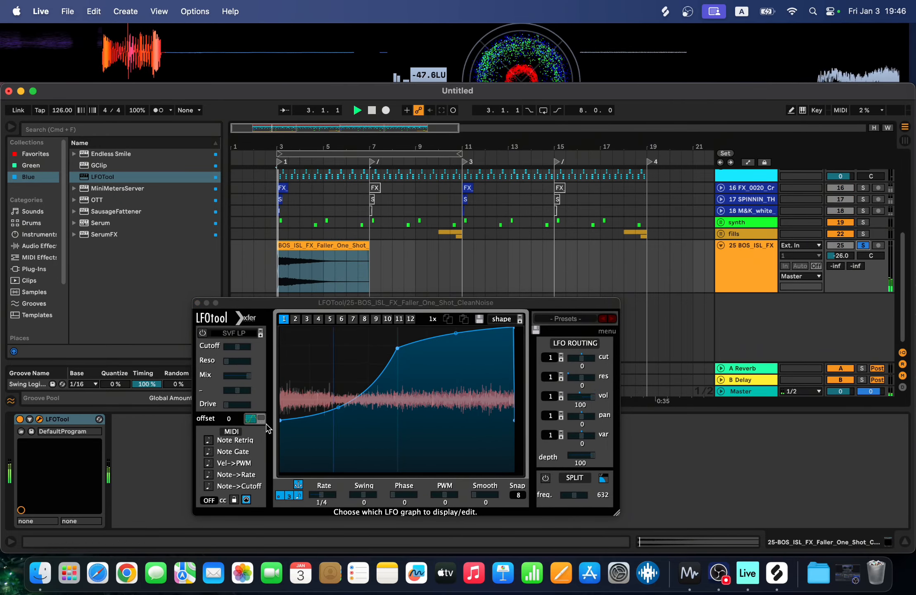
drag(281, 420, 282, 436)
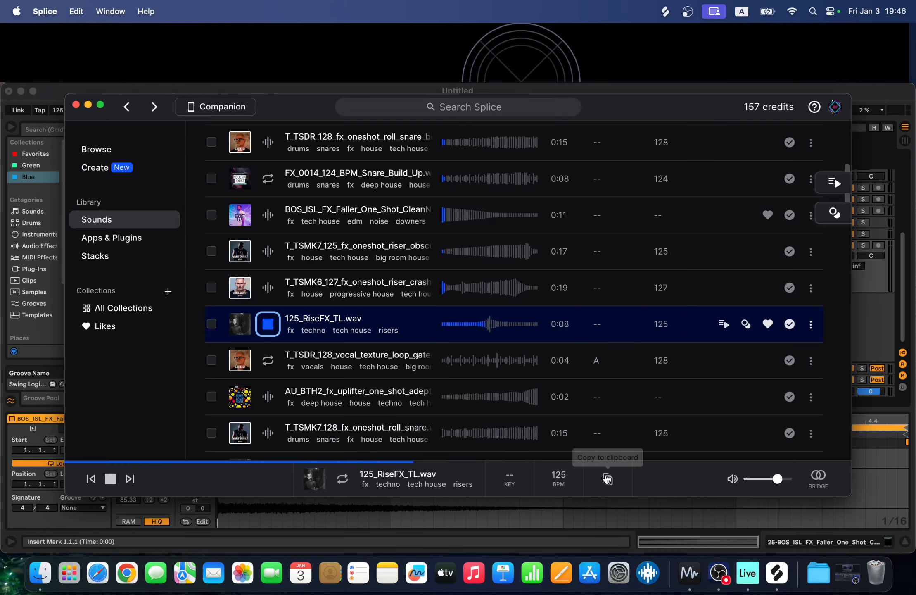
Copy 125_RiseFX_TL.wav from Splice and return to the Live arrangement
click(607, 478)
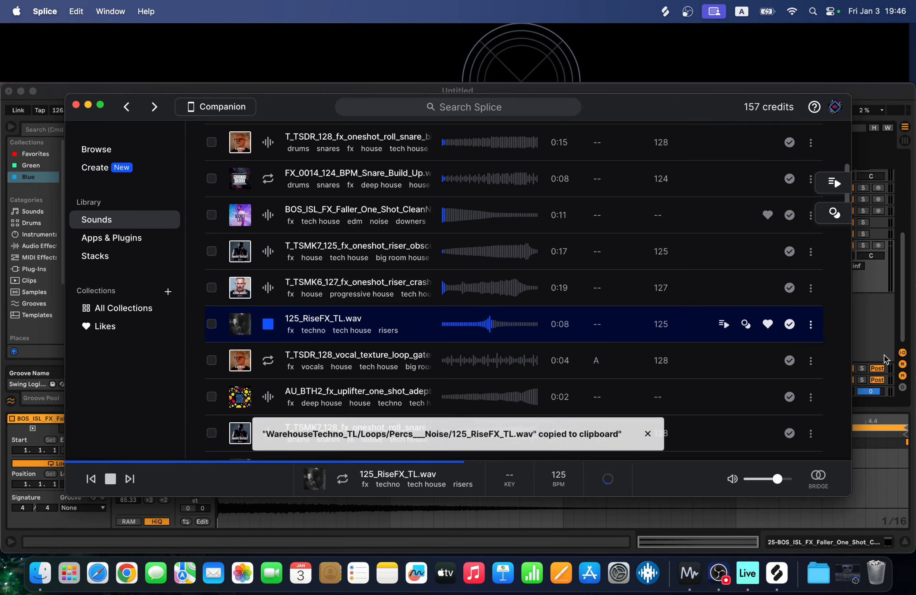
key(space)
click(867, 320)
Place the 125_RiseFX_TL clip at 2.1.1, trim its end to 4.1.1, and add a long fade-out
mouse_move(552, 306)
mouse_down()
mouse_move(400, 317)
mouse_move(548, 313)
mouse_up()
scroll(548, 314, right, 4)
drag(708, 307, 557, 307)
drag(556, 313, 422, 315)
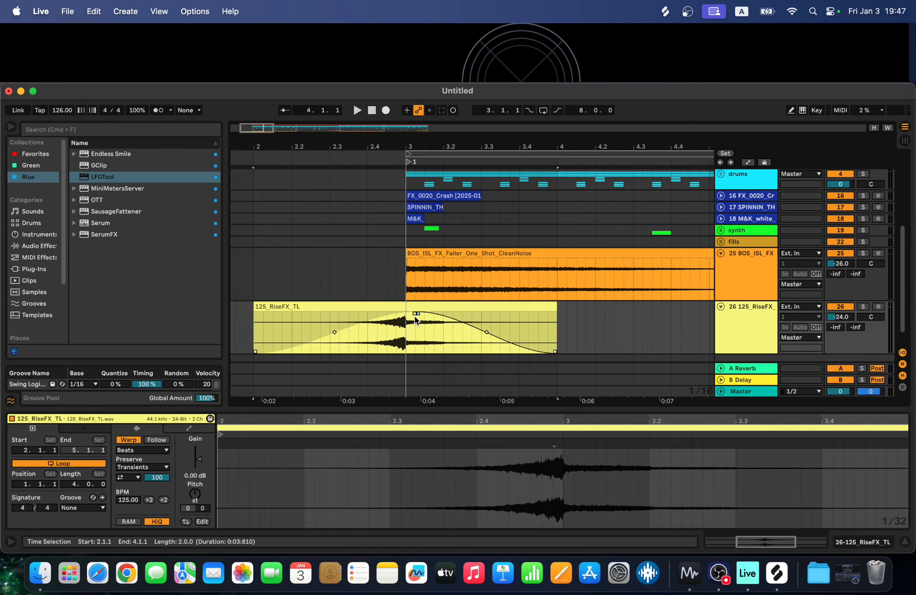
Play the arrangement from 10.2.1 to check the riser and faller clips around bar 11
click(570, 286)
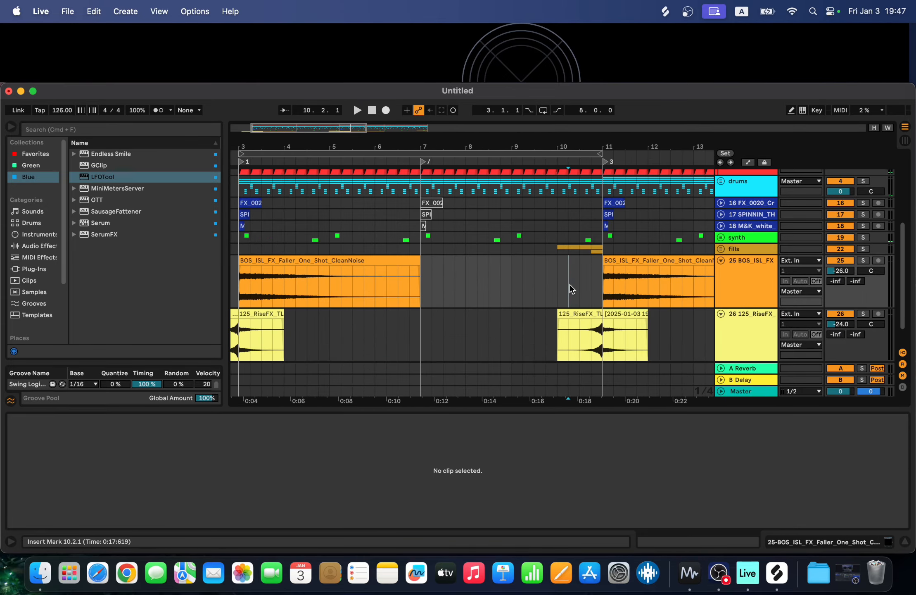
key(space)
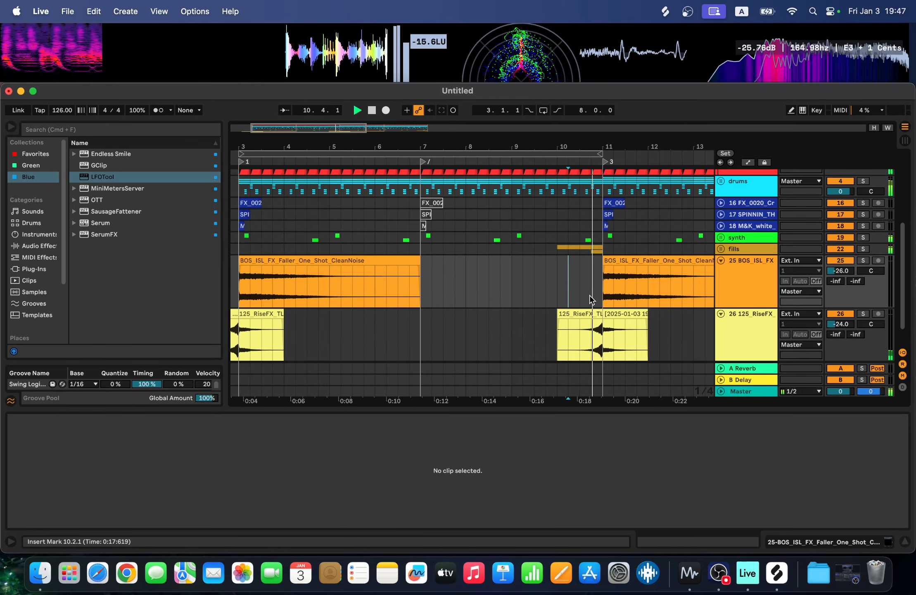
scroll(591, 297, down, 2)
scroll(619, 310, right, 5)
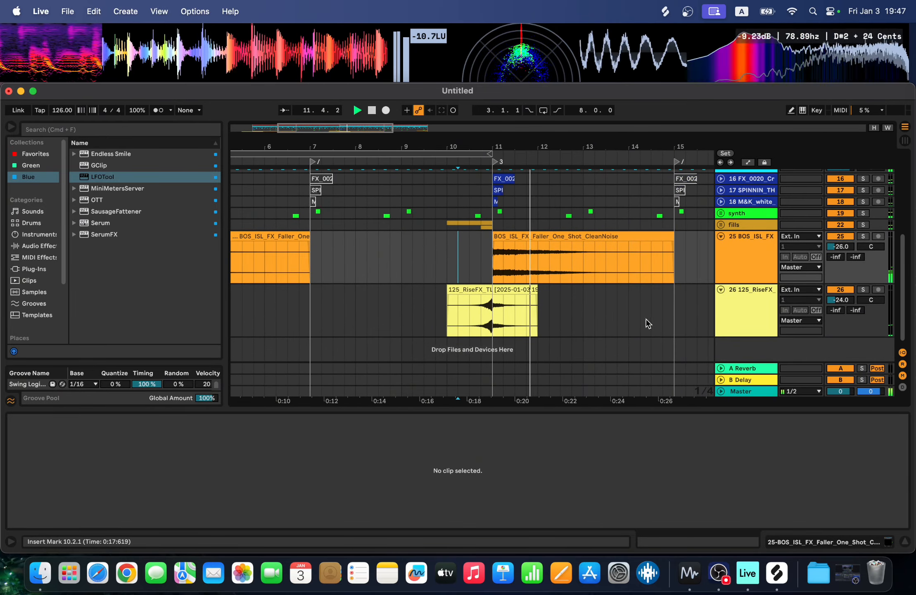
Audition T_TSMK5_124_vocal_loop_just_a_beat_Cm.wav among the liked sounds in Splice, copy it, and return to Live
click(771, 582)
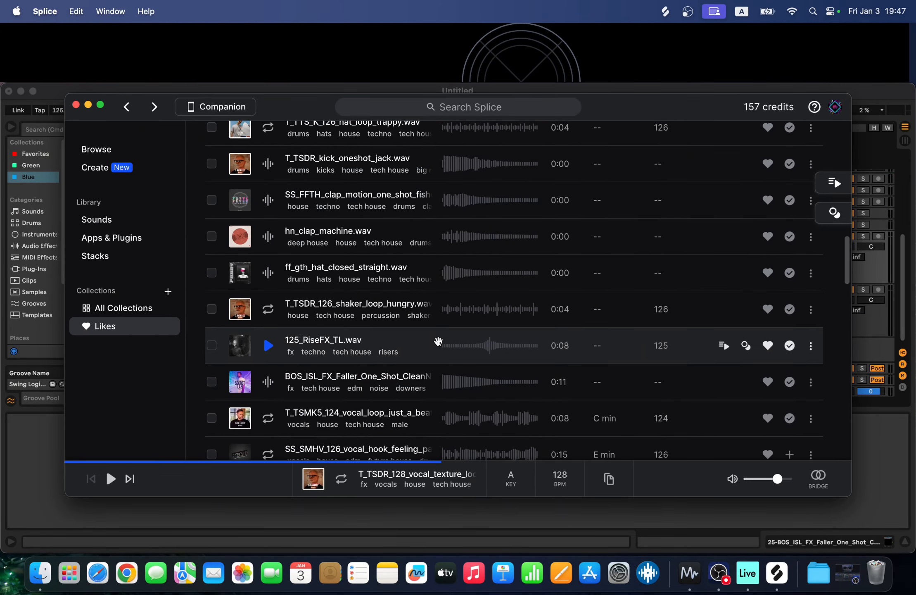
scroll(438, 329, down, 3)
click(438, 328)
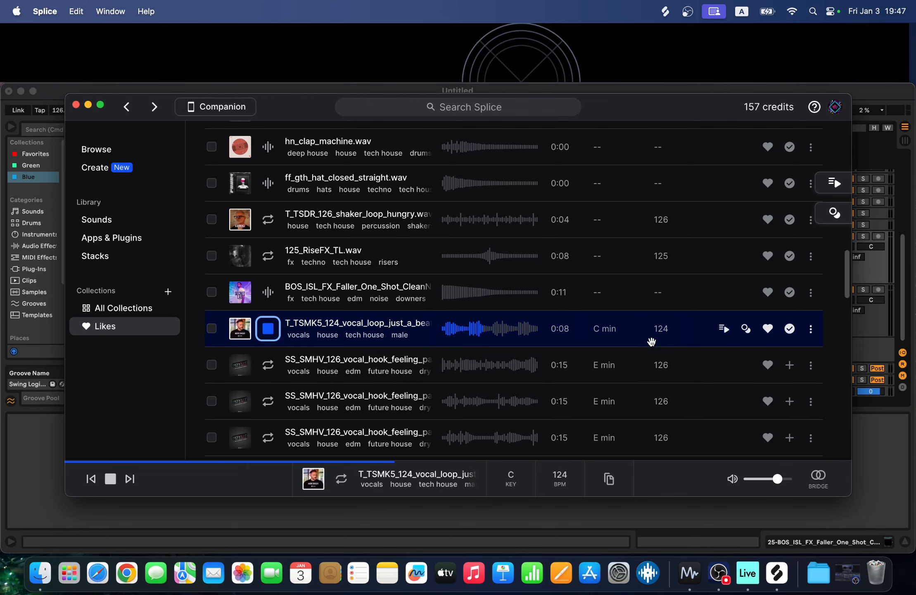
click(609, 478)
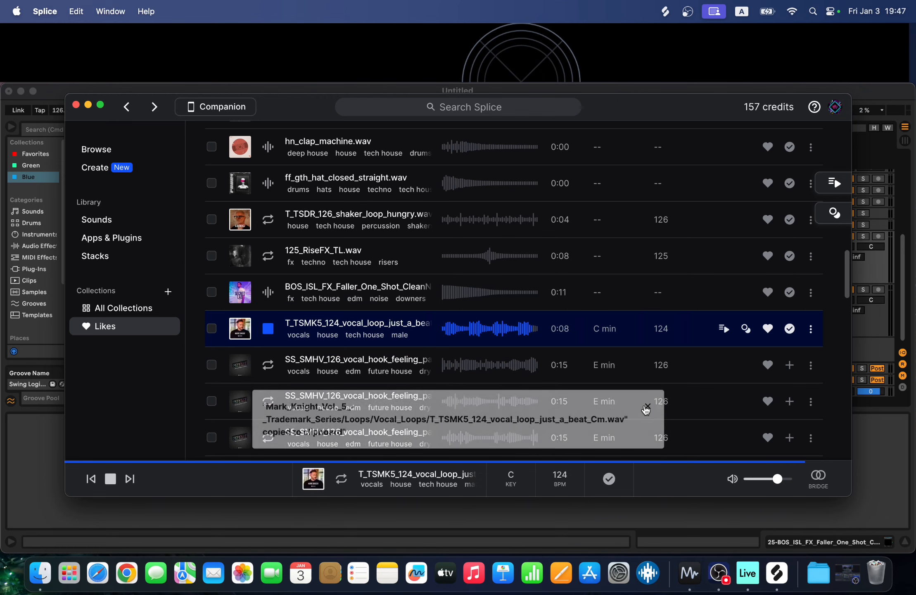
click(878, 328)
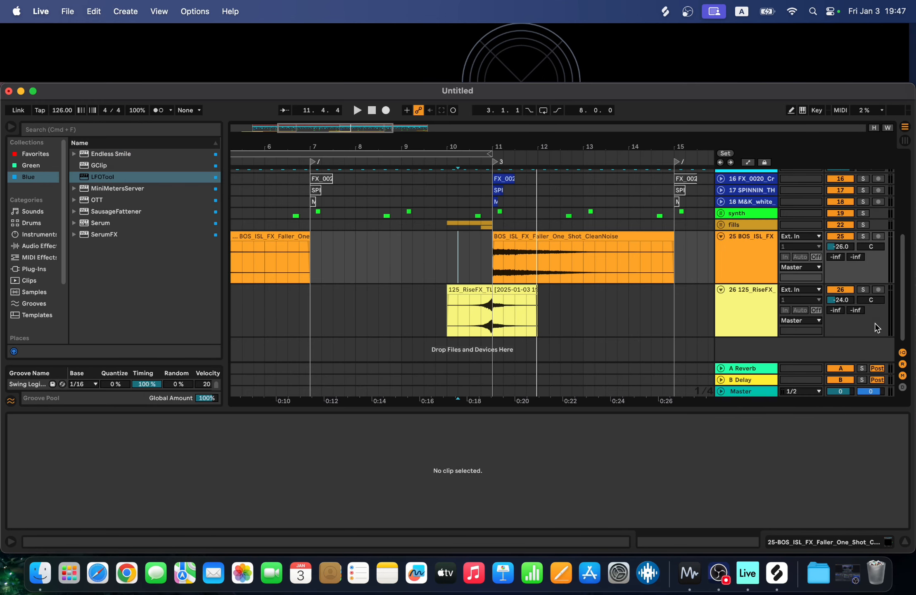
Fold the faller and riser tracks, group them, and color the group white
click(721, 289)
click(721, 236)
shift+click(740, 247)
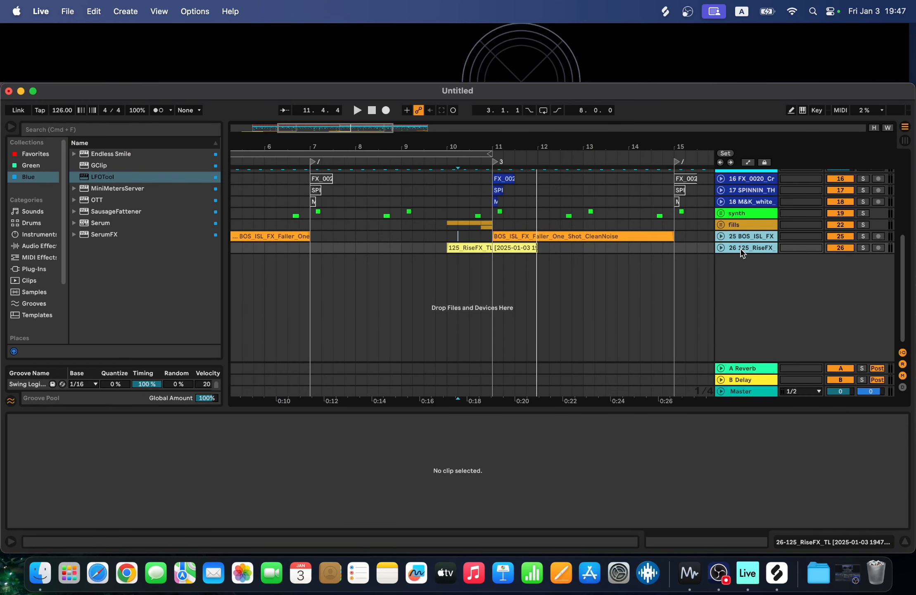
key(super+g)
right_click(738, 243)
click(883, 409)
Rename the new group to fx and assign its color to the grouped tracks and clips
right_click(748, 251)
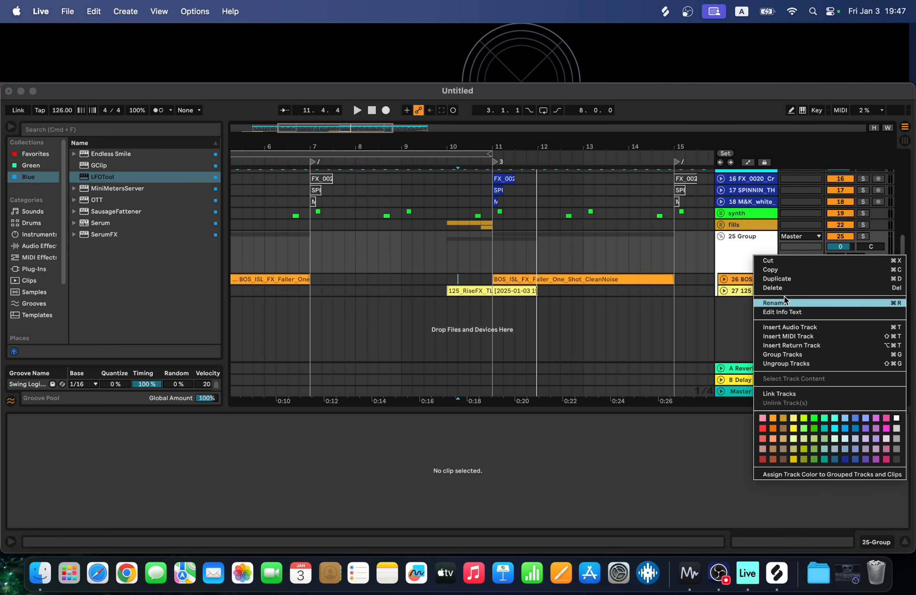
click(783, 302)
right_click(768, 261)
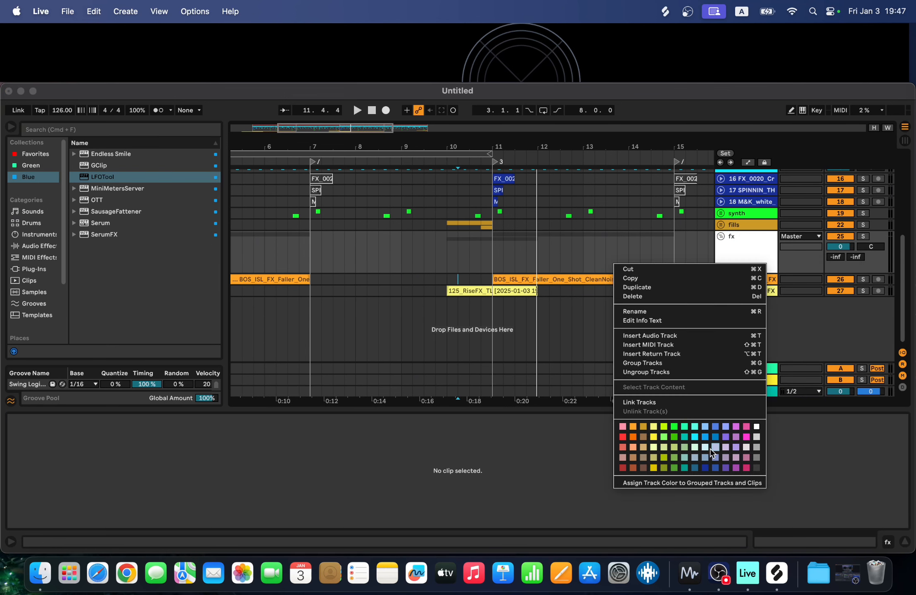
click(700, 480)
Group the FX_0020_Crash, SPINNIN and M&K_white tracks and name the group crash
click(752, 200)
shift+click(750, 190)
shift+click(747, 178)
key(super+g)
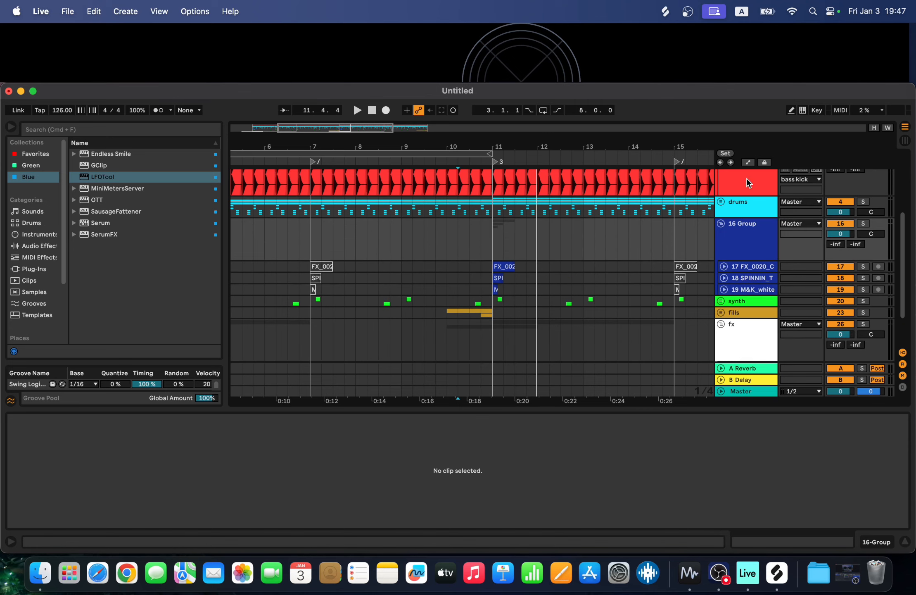
right_click(735, 237)
click(756, 286)
text(crash)
Move the crash group below the fx group, apply its color to its tracks and clips, and fold the groups
scroll(721, 273, down, 3)
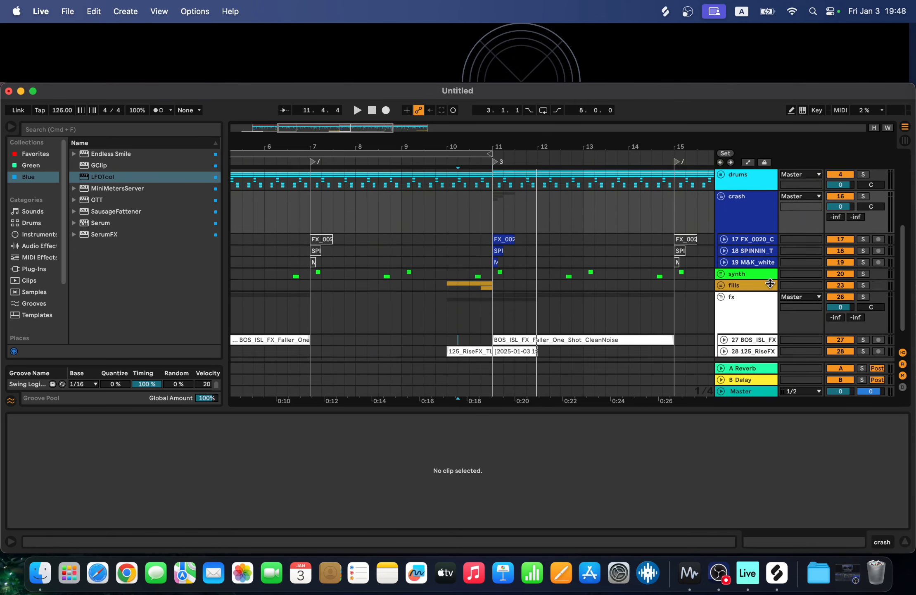
drag(754, 240, 755, 328)
right_click(738, 271)
click(785, 489)
scroll(723, 198, left, 8)
drag(722, 183, 735, 247)
click(721, 231)
Insert an audio track below the crash group and rename it vocal
right_click(738, 274)
click(760, 280)
right_click(741, 262)
click(766, 314)
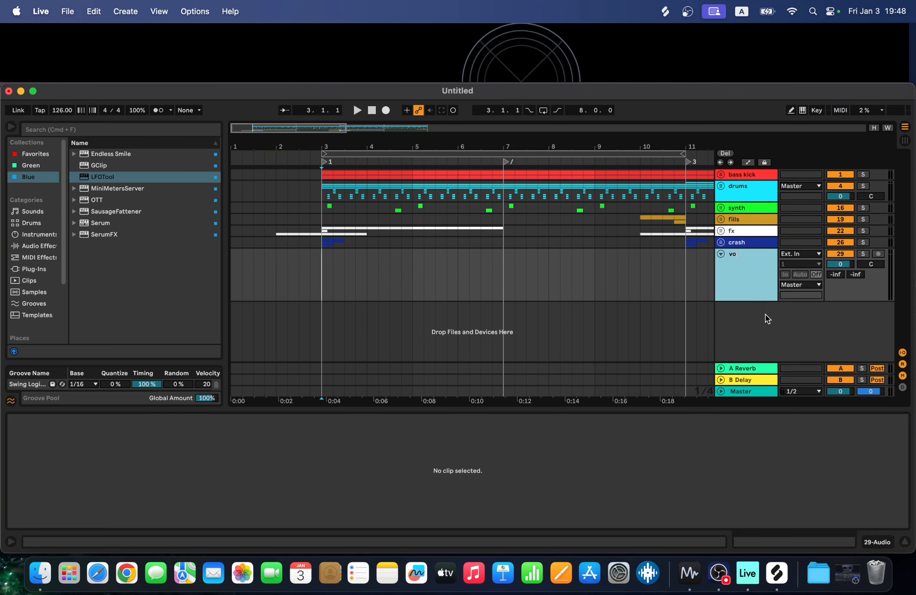
Paste the vocal loop at 11.1.1 on the vocal track, set its warp mode to Pro, and duplicate it to 15.1.1
scroll(666, 280, right, 10)
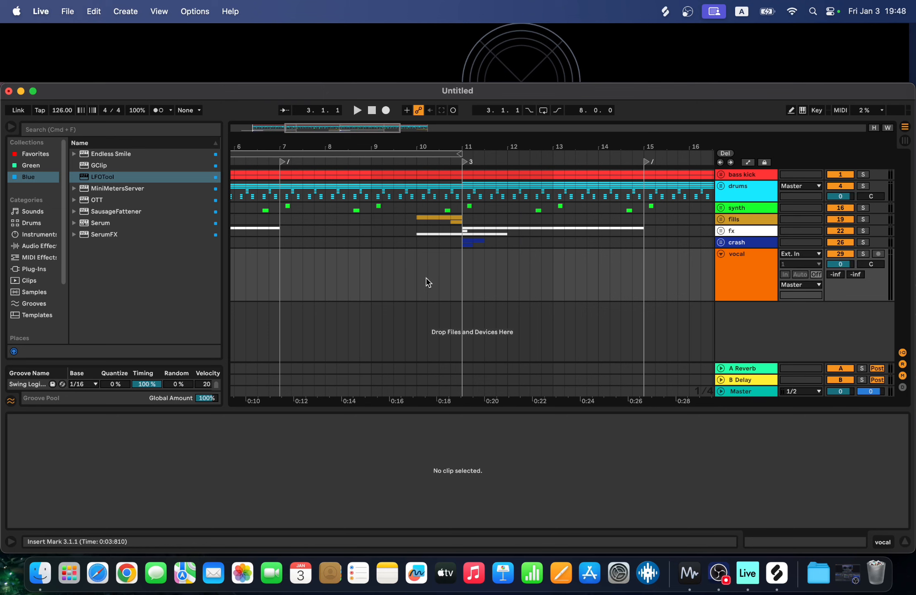
key(super+v)
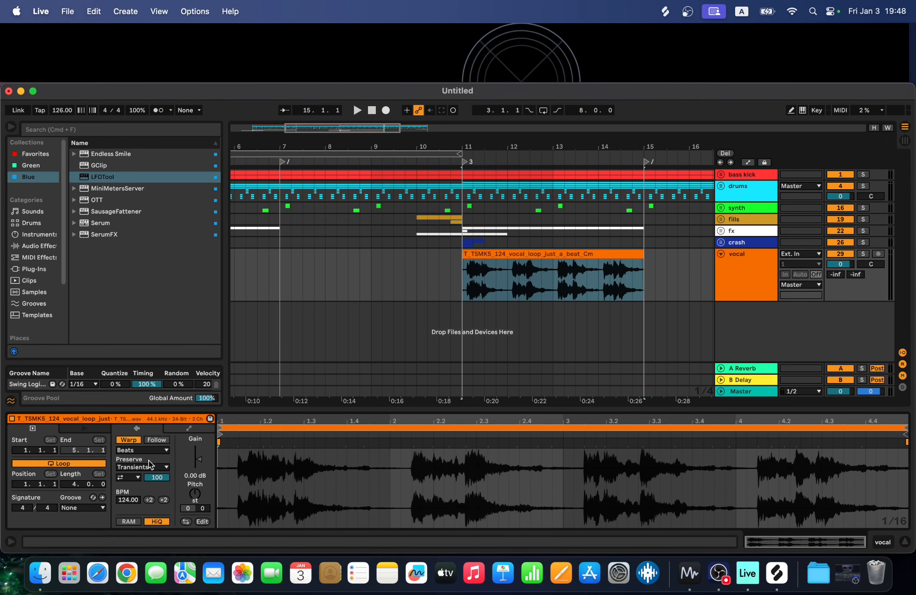
scroll(650, 276, right, 5)
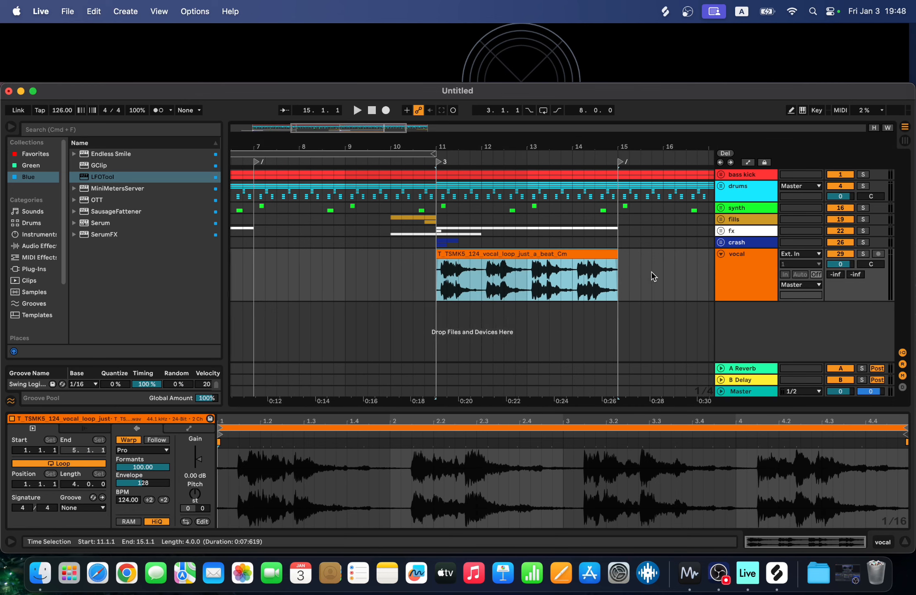
key(super+d)
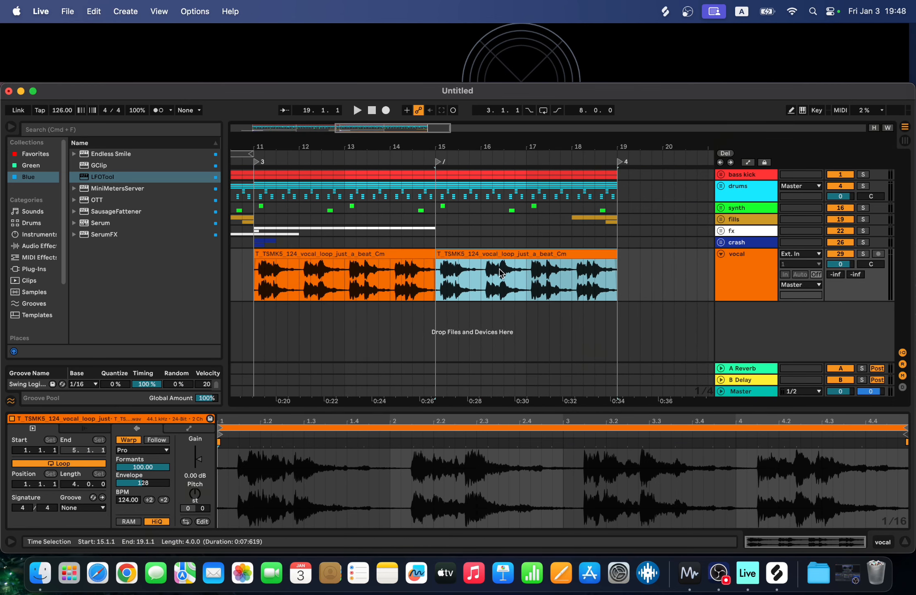
Add LFOTool to the vocal track, set the track's volume to -12 dB, and audition it soloed from 11.1.1
scroll(502, 274, left, 5)
click(441, 255)
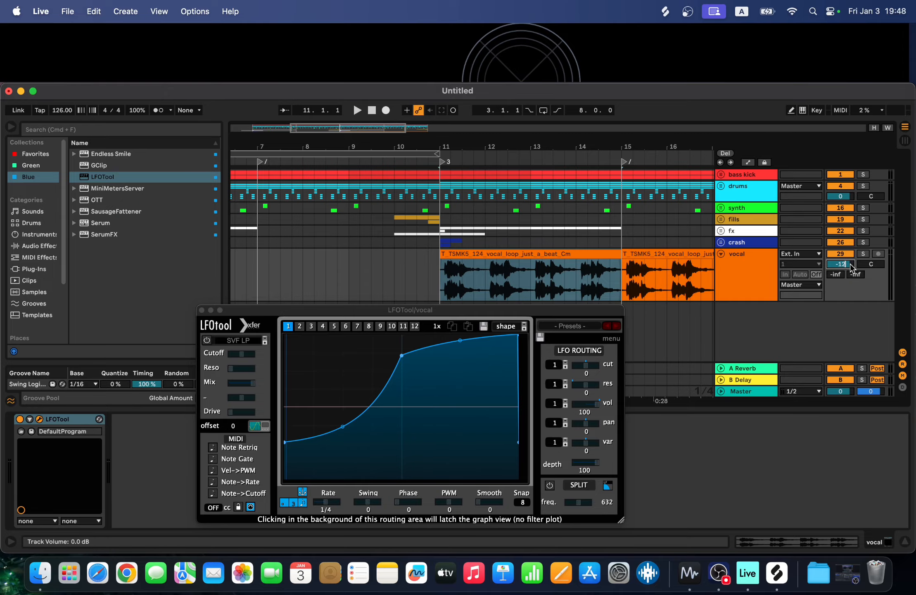
key(space)
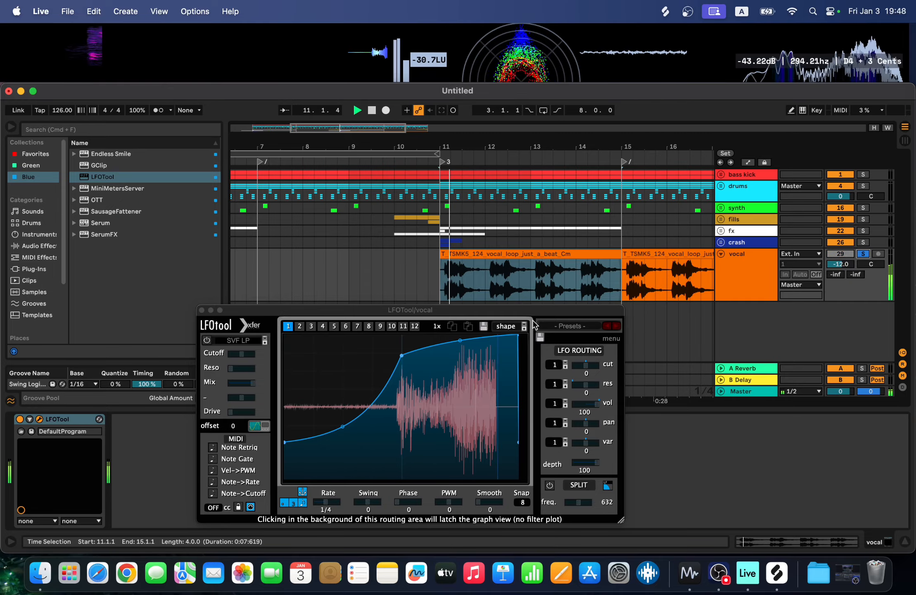
click(201, 310)
Set the vocal track's volume to -9 dB and add EQ Eight with band 1 as a low cut at about 122 Hz
drag(841, 264, 840, 261)
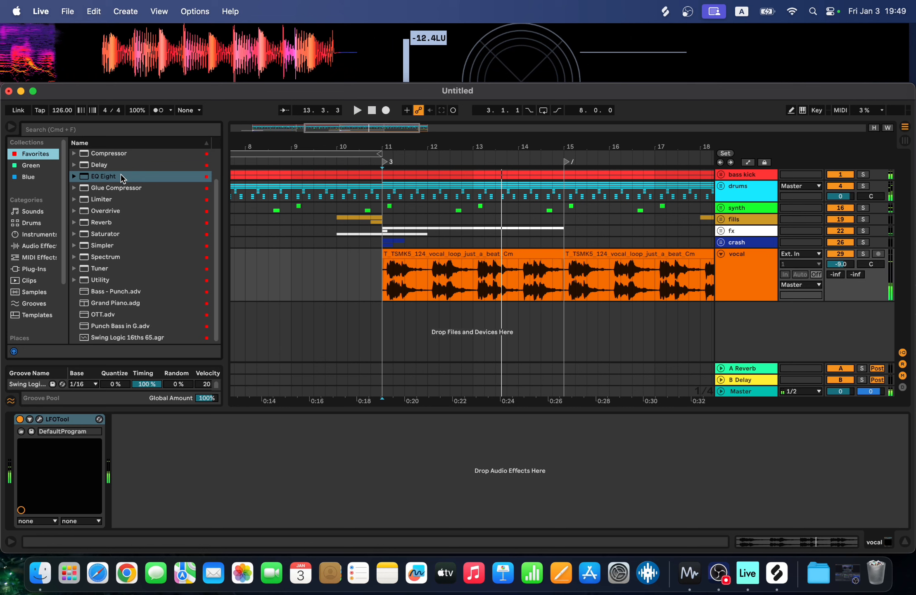
drag(121, 176, 259, 464)
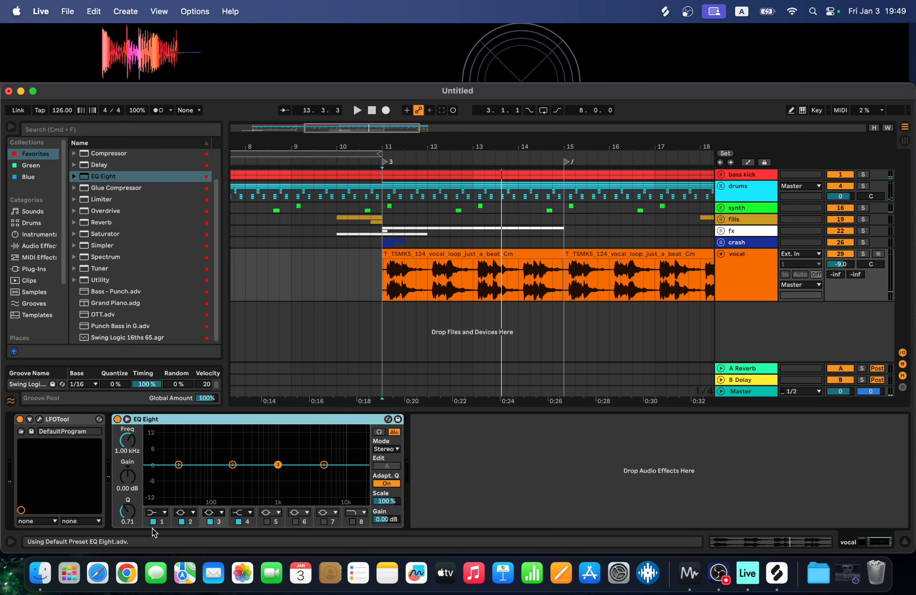
click(156, 513)
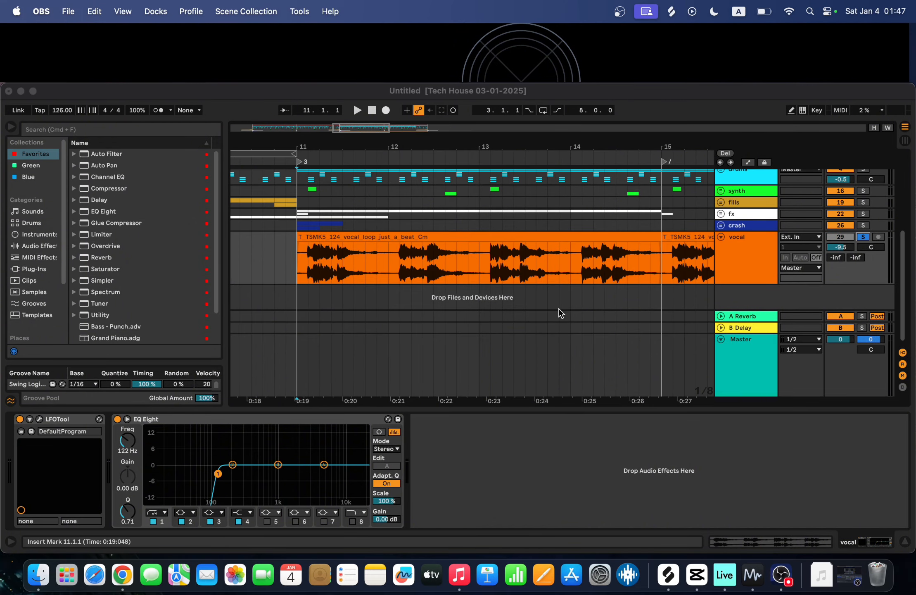
Transpose the vocal clip at 11.1.1 up 4 semitones, audition it, and duplicate it over the clip at 15.1.1
click(425, 236)
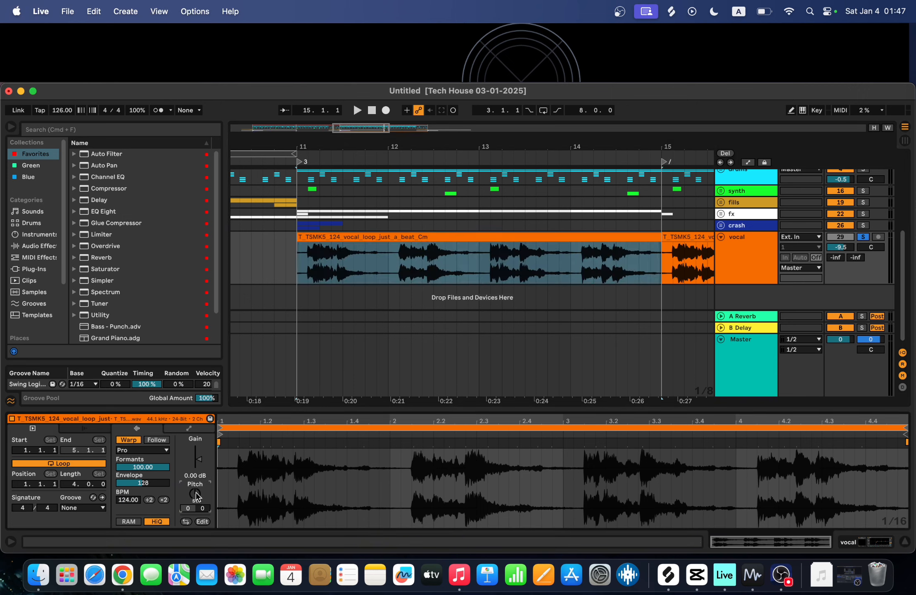
drag(195, 493, 195, 486)
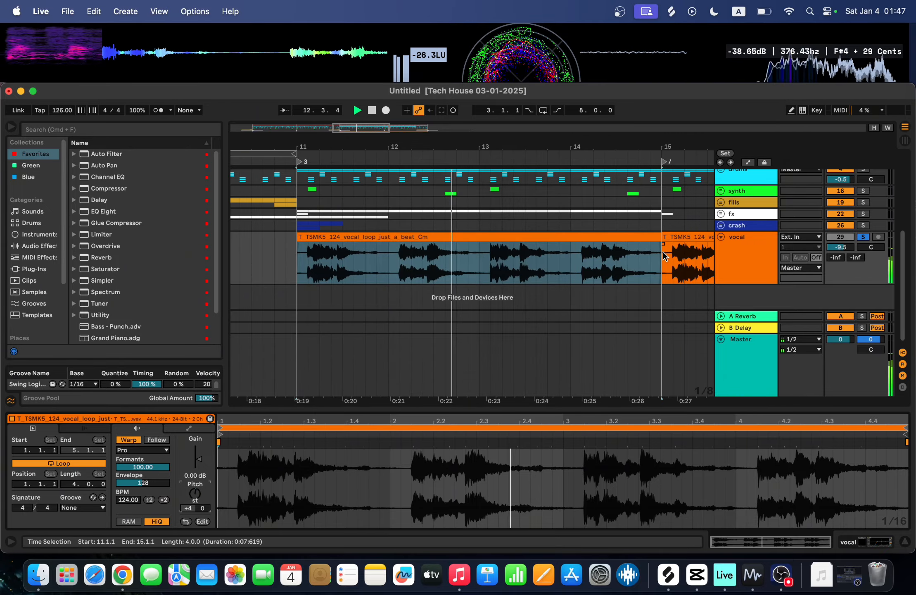
click(631, 244)
key(super+d)
scroll(521, 247, up, 3)
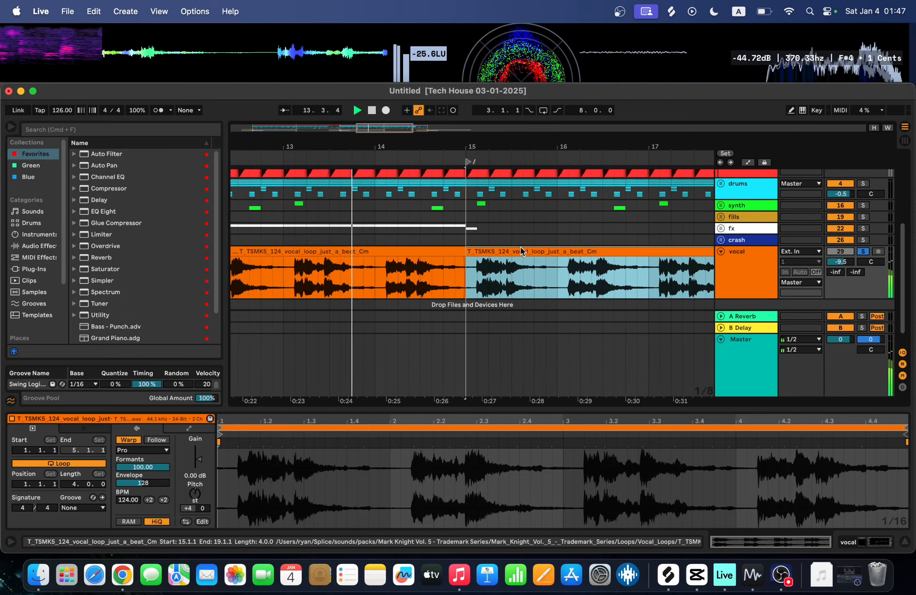
click(864, 231)
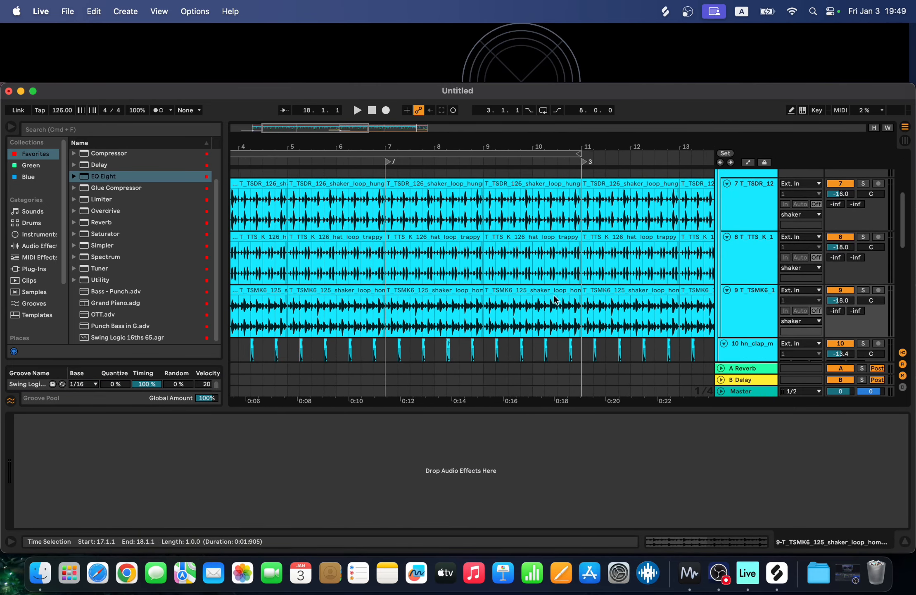
Delete the shaker group's loops in bars 10 and 18, and play the arrangement from 18.1.1
drag(582, 186, 536, 188)
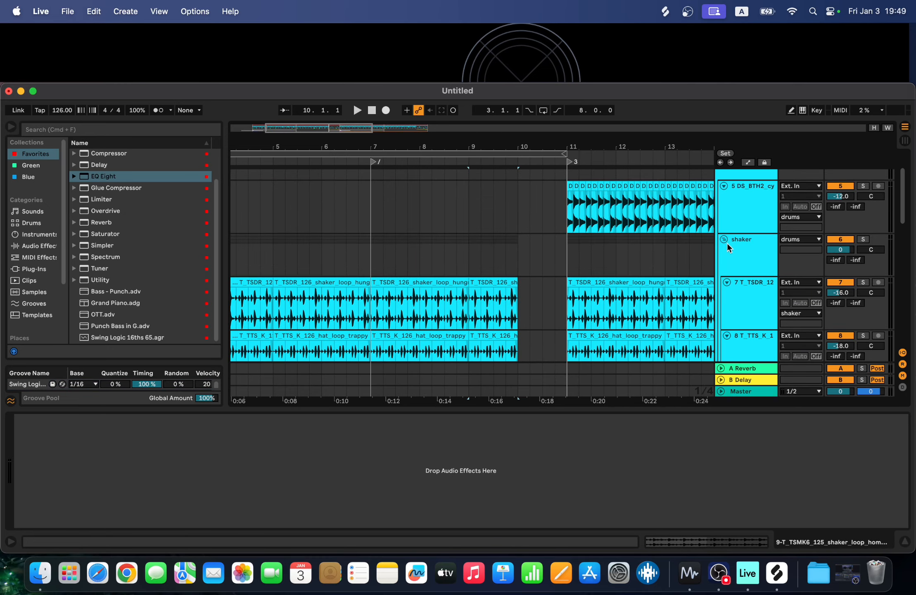
click(578, 219)
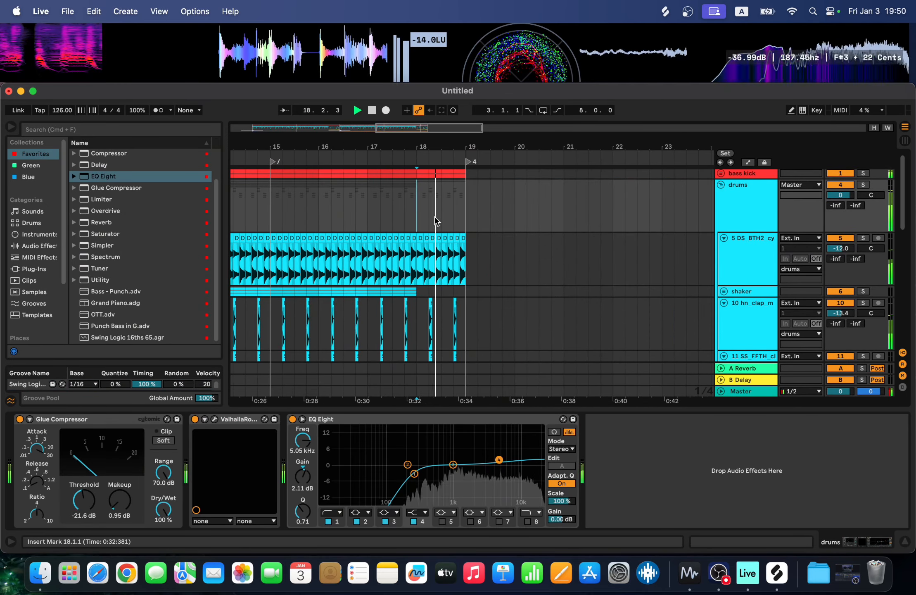
Open a gap in the kick track after 10.2 and deactivate the kick clips from 18.2 to the end of bar 18
click(722, 175)
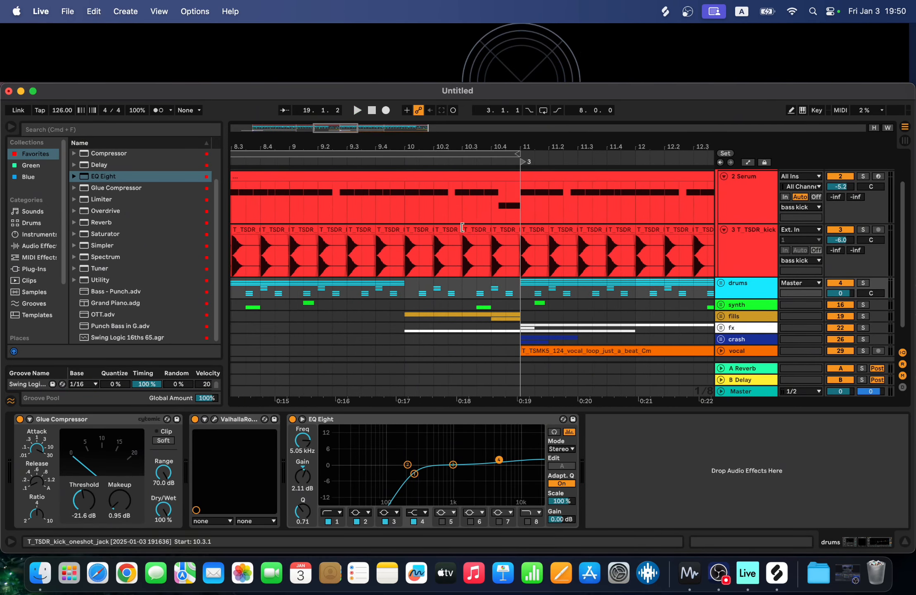
click(449, 231)
scroll(482, 230, up, 4)
drag(498, 231, 473, 233)
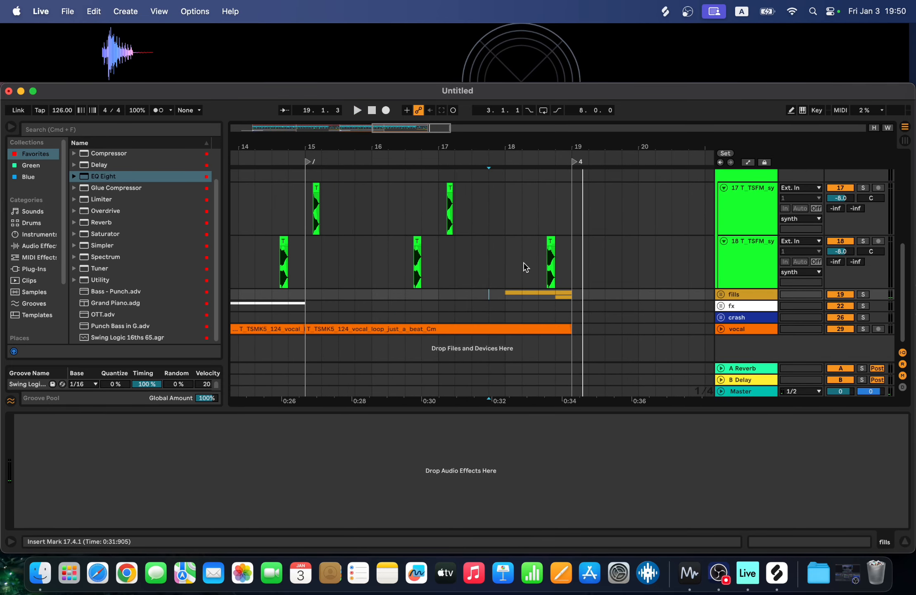
Delete the synth one-shots at 18.3.3 and 10.3.3 on the second synth track
click(522, 264)
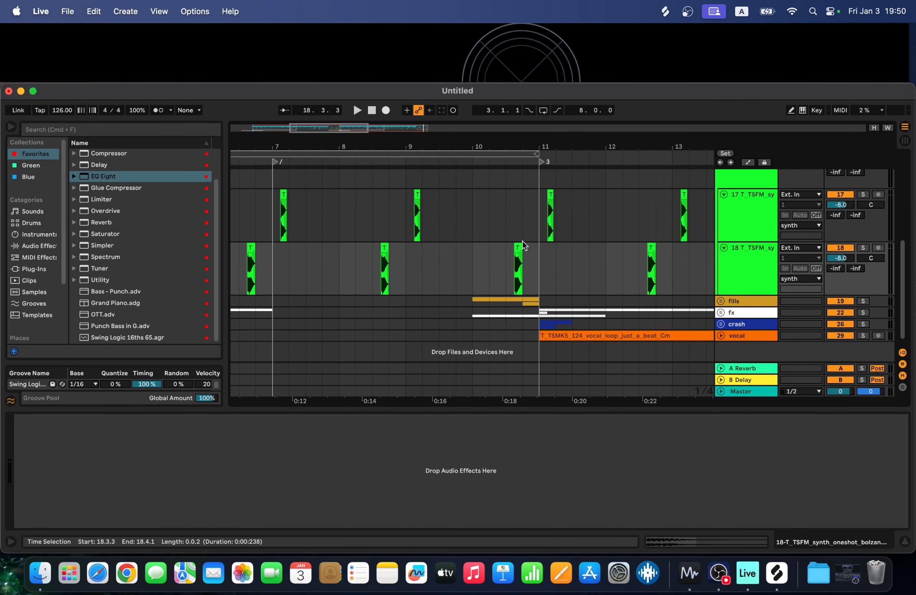
scroll(425, 252, down, 5)
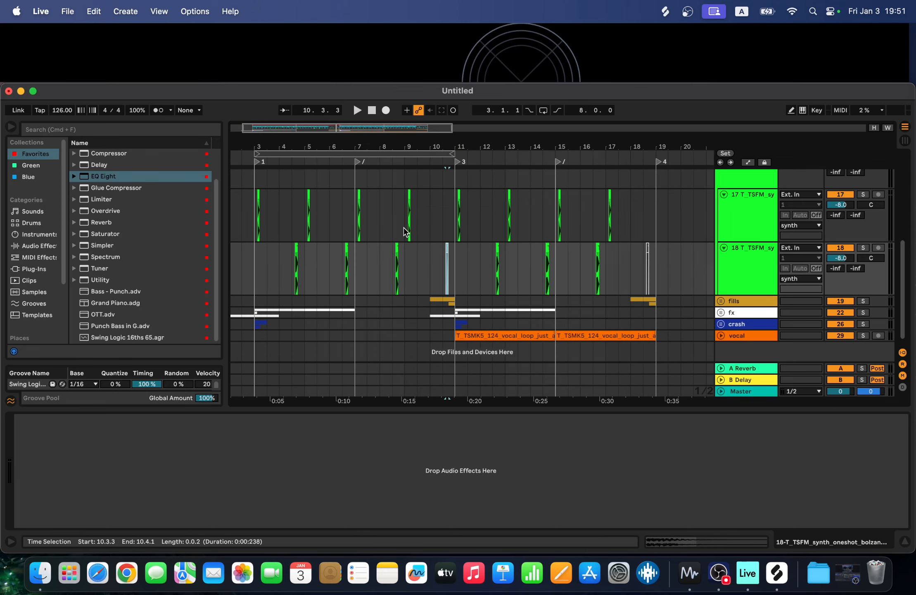
scroll(404, 229, up, 3)
Add HIGH PASS automation to Serum that rises towards each section marker, and play the bass soloed from 3.1.1
click(723, 207)
scroll(549, 256, up, 3)
key(a)
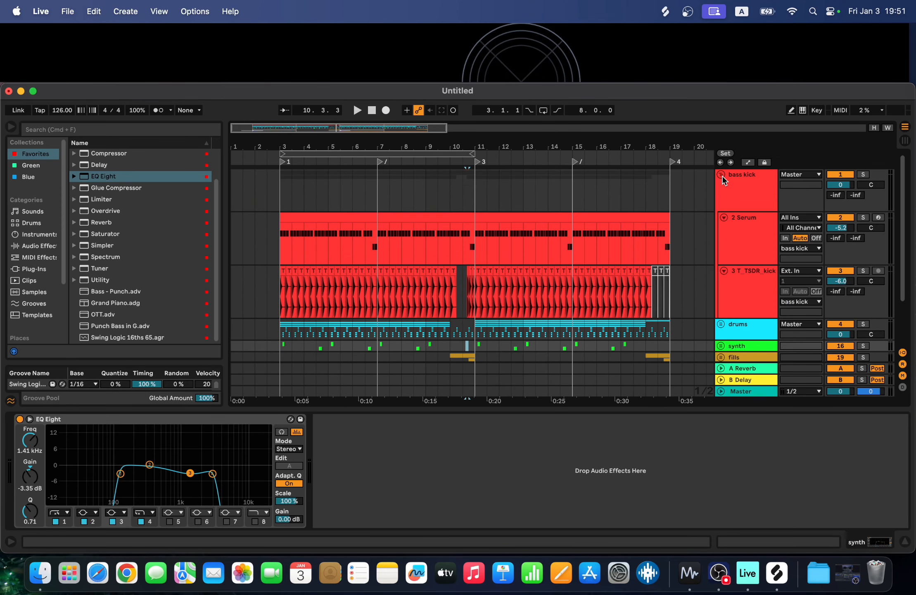
click(749, 222)
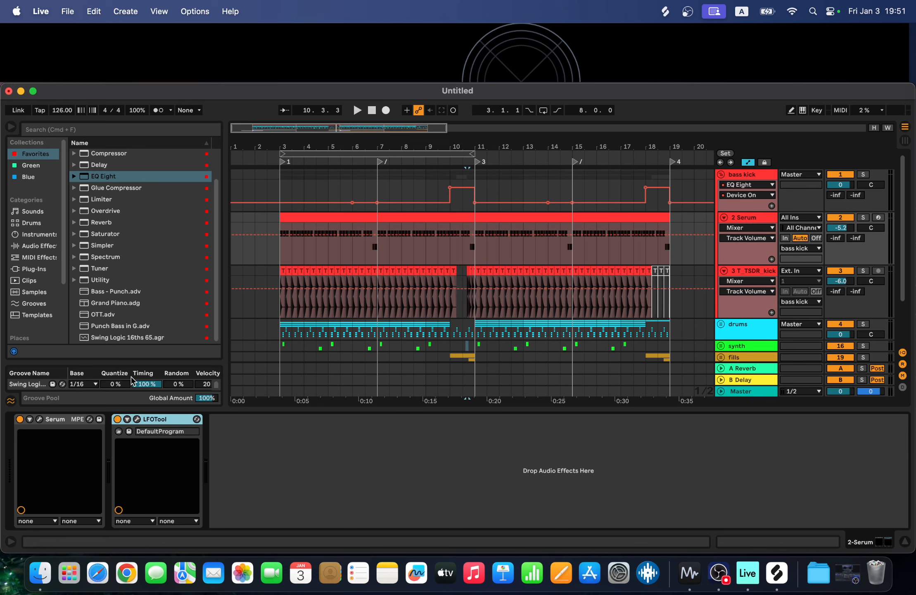
click(40, 420)
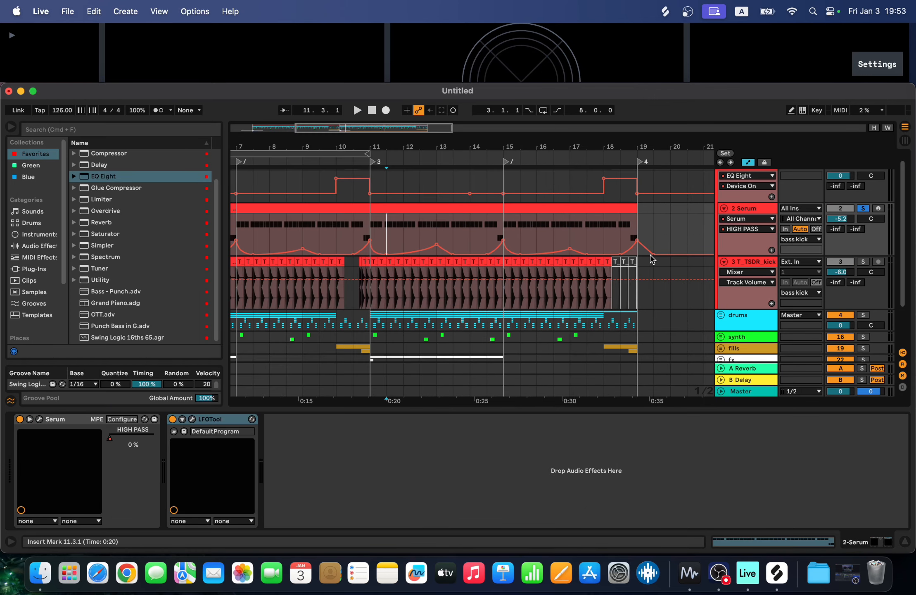
scroll(527, 246, left, 10)
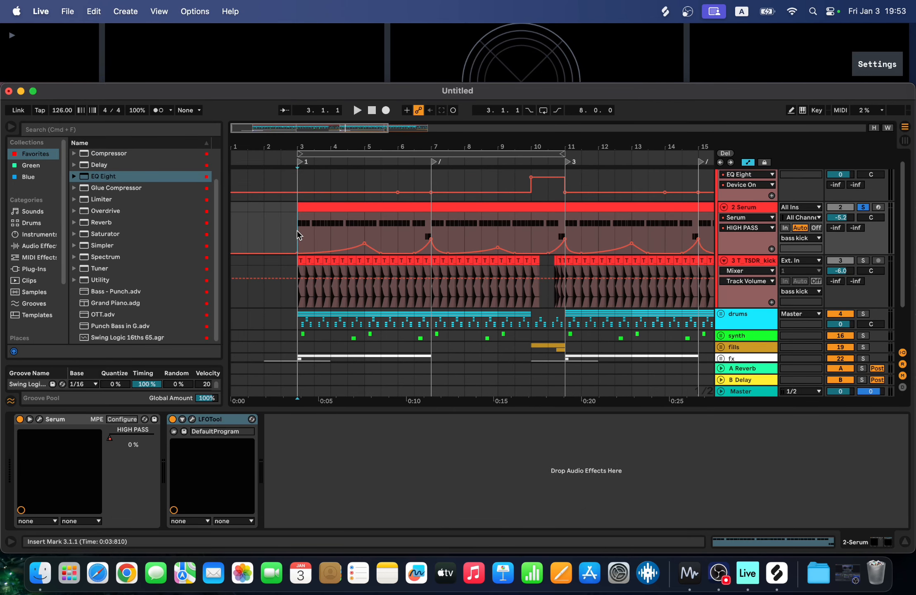
key(space)
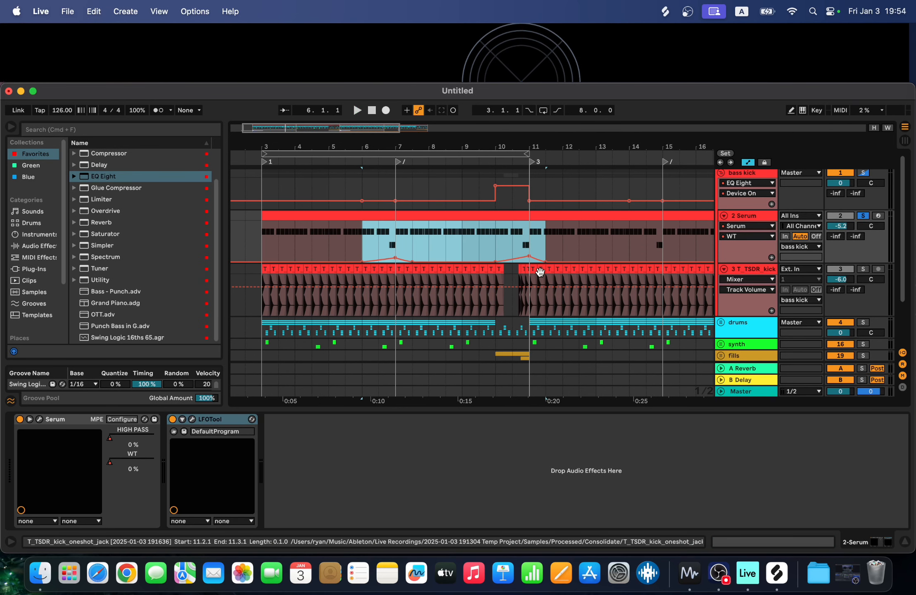
Copy Serum's WT automation with its clip section from 6.1.1 to 11.3.1 and paste it at 14.1.1
scroll(574, 252, right, 3)
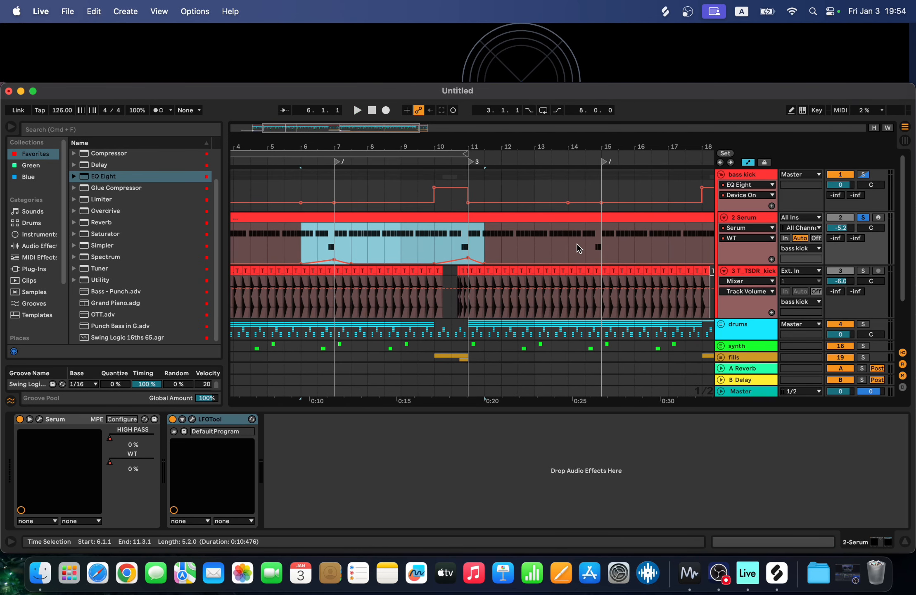
click(572, 244)
key(super+v)
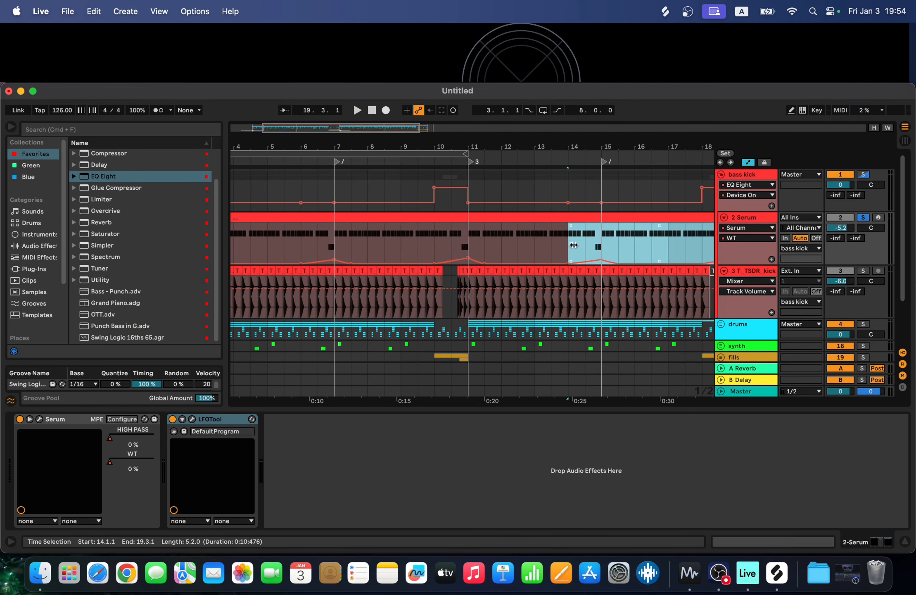
scroll(573, 243, right, 6)
click(627, 261)
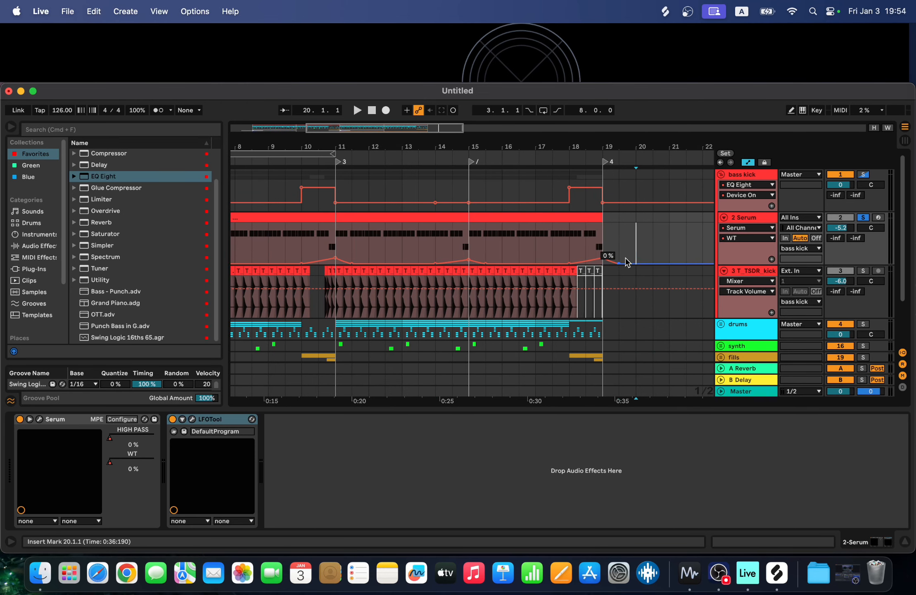
Fold the bass kick group and play the arrangement from 2.1.1
click(721, 175)
scroll(454, 248, left, 10)
click(266, 194)
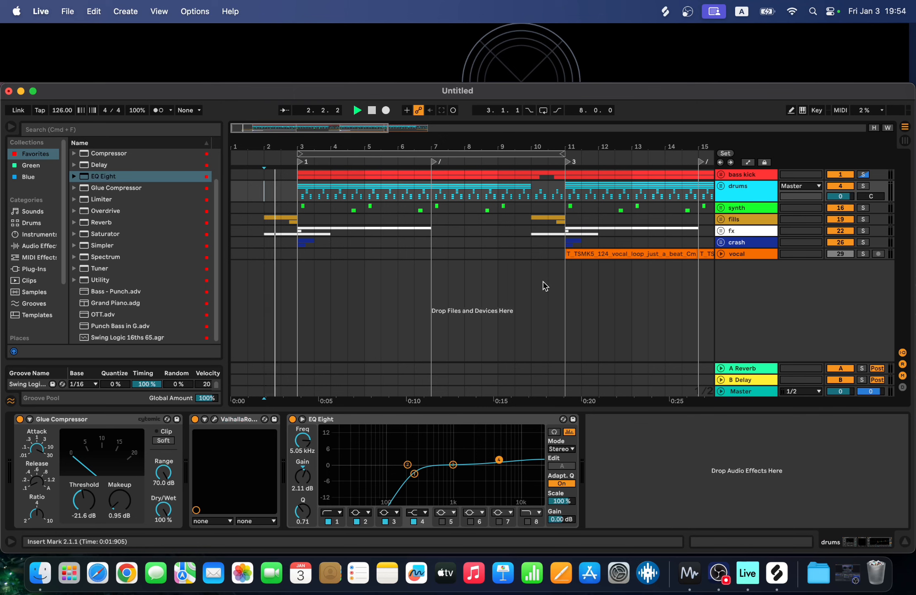
key(minus)
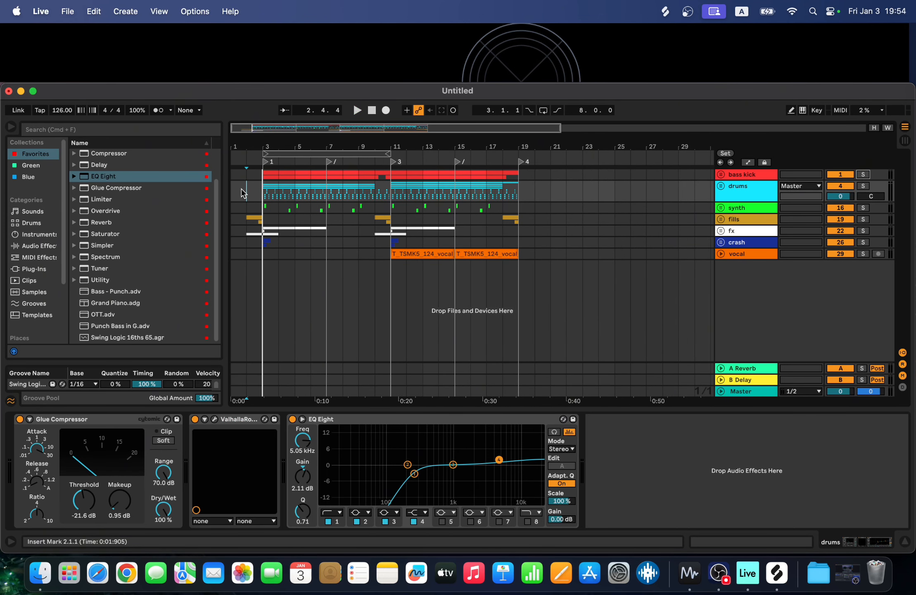
Unfold the drums and shaker groups, look through their tracks, and select the start of a shaker loop at bar 3
click(721, 186)
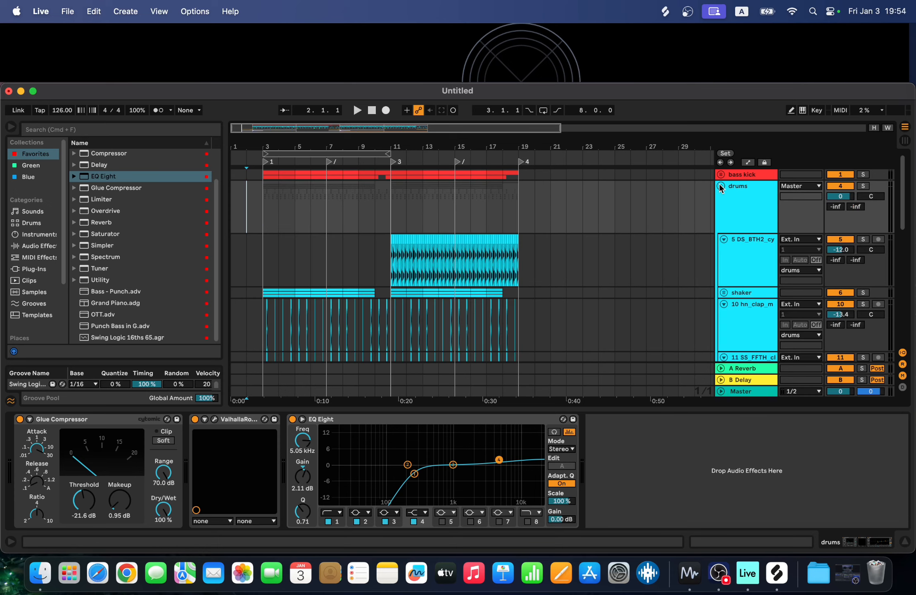
scroll(537, 253, down, 6)
scroll(536, 251, up, 8)
click(726, 295)
scroll(536, 267, down, 5)
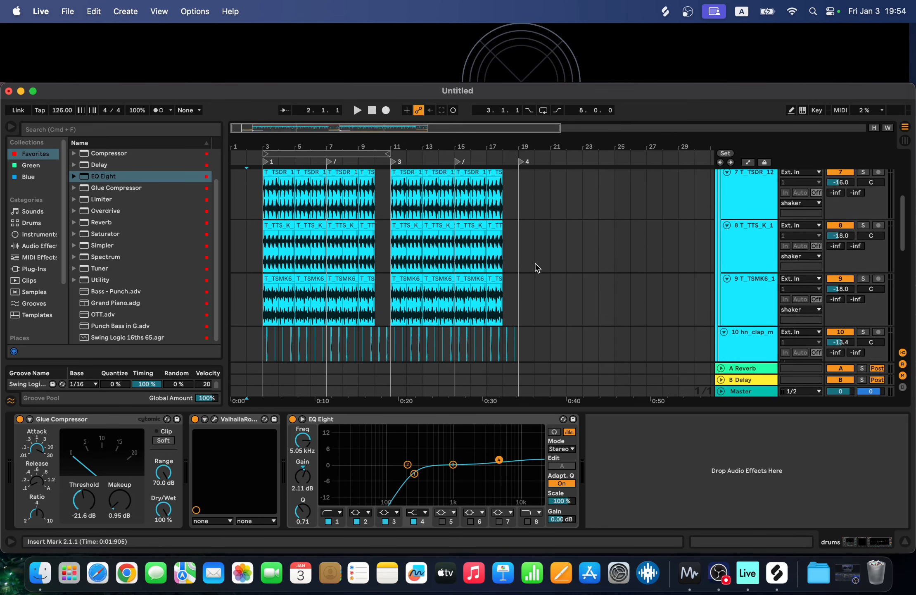
scroll(536, 268, up, 2)
click(272, 280)
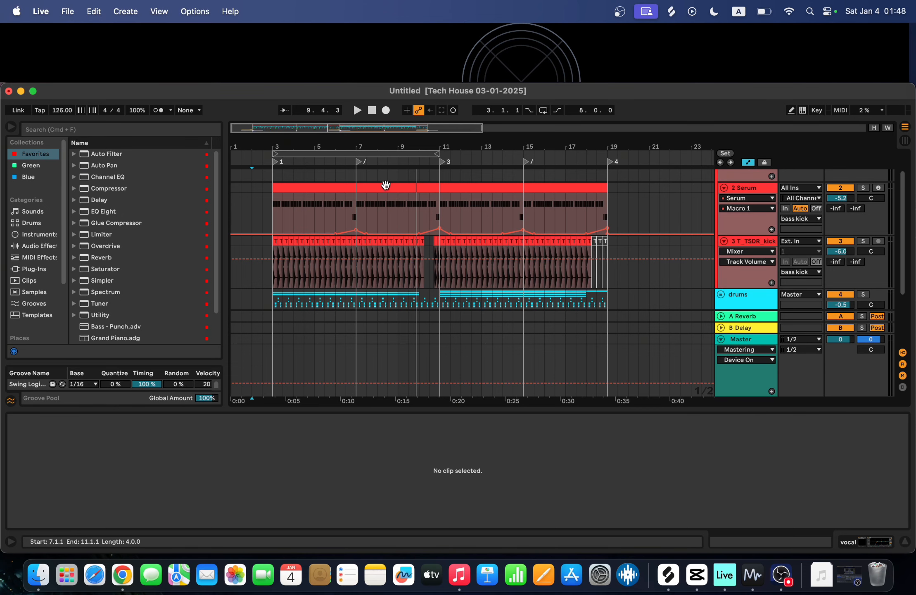
Review the Tech House arrangement with the bass kick group folded, playing it from 2.1.1 and unfolding the vocal track during playback
scroll(655, 241, down, 5)
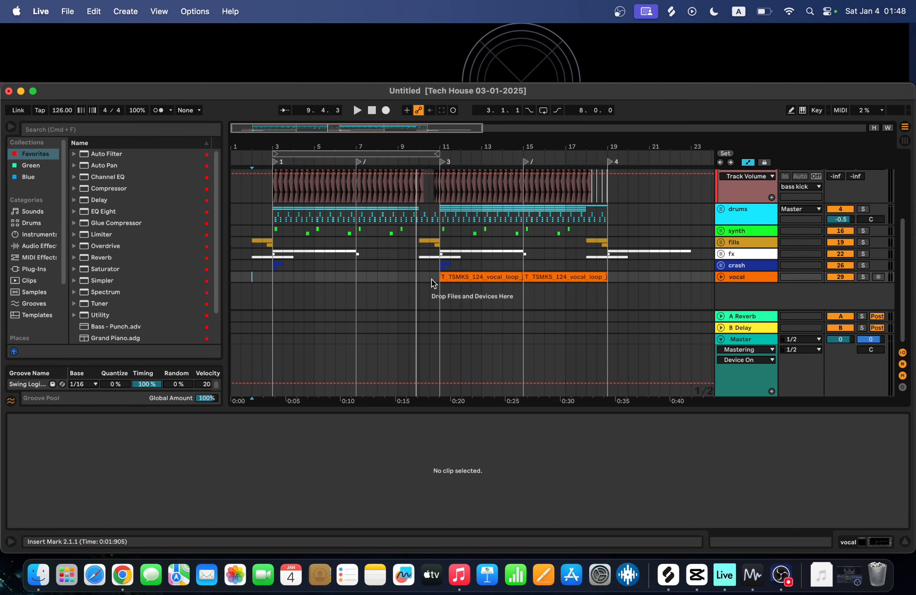
scroll(701, 212, up, 7)
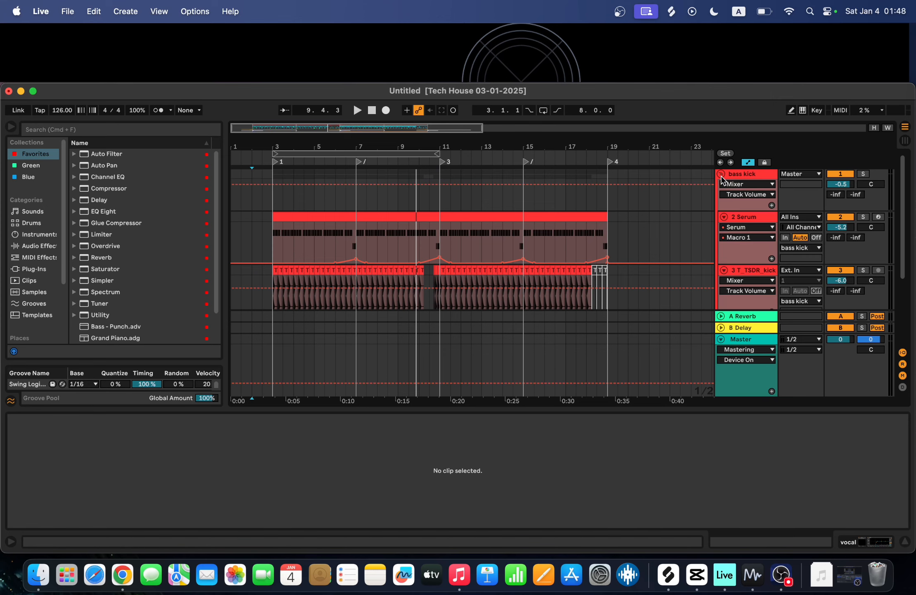
click(722, 175)
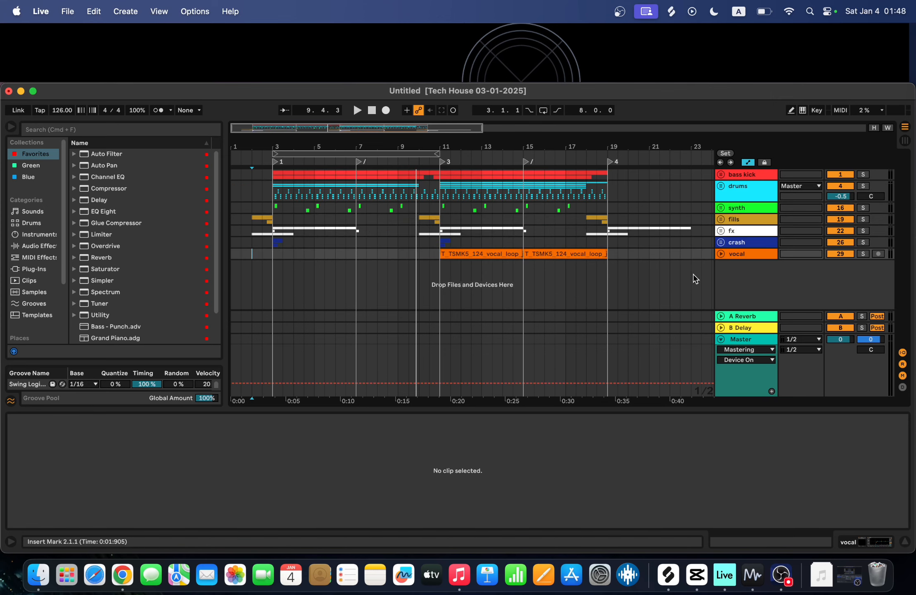
click(253, 244)
key(space)
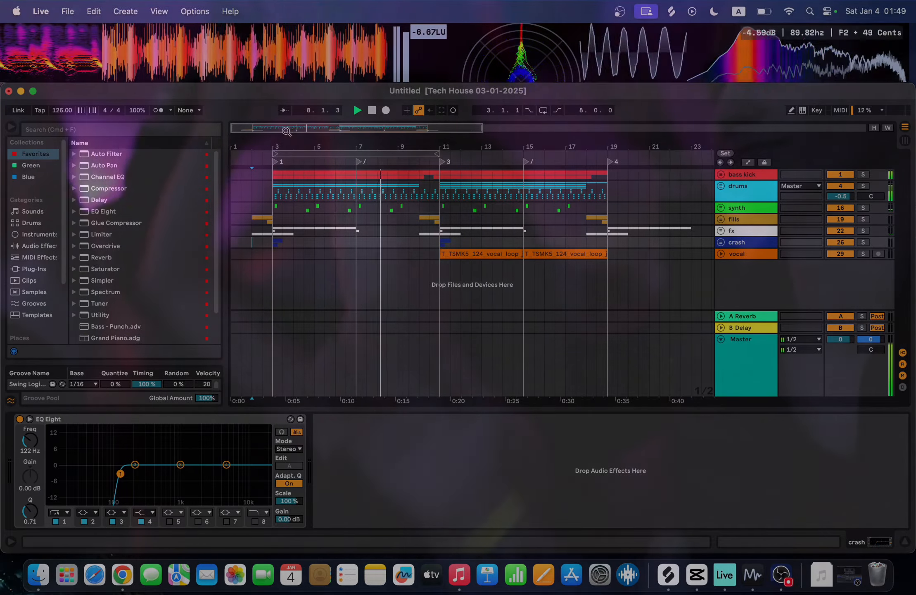
drag(286, 131, 512, 249)
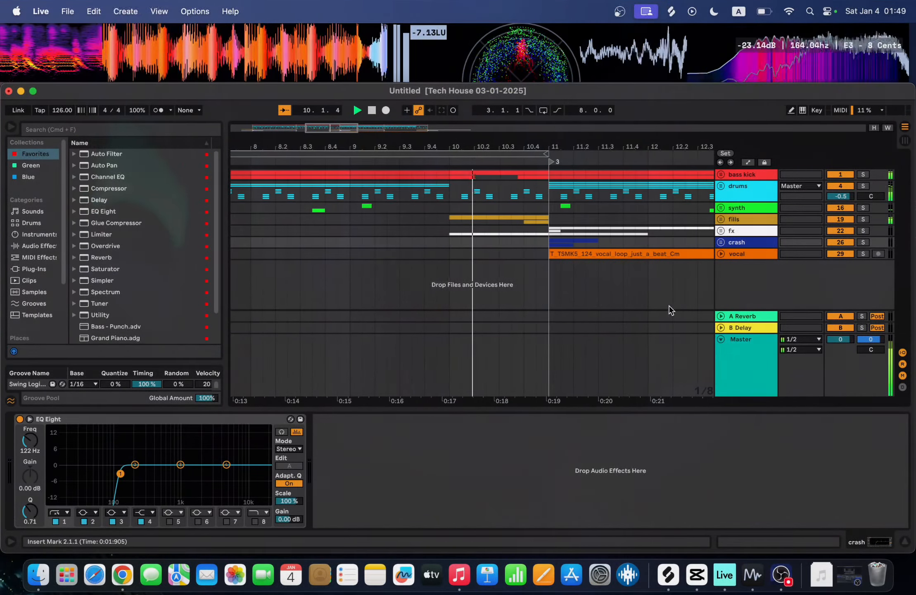
click(721, 253)
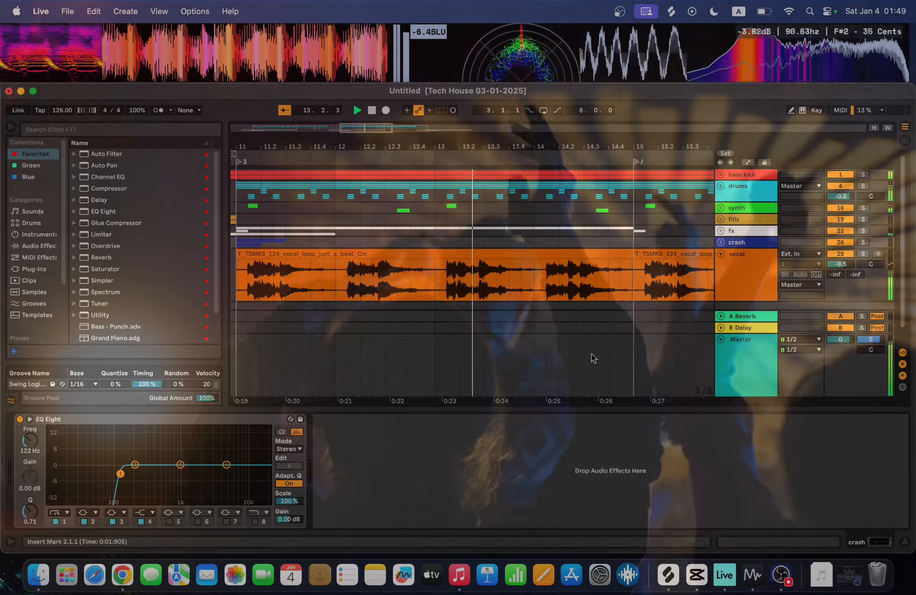